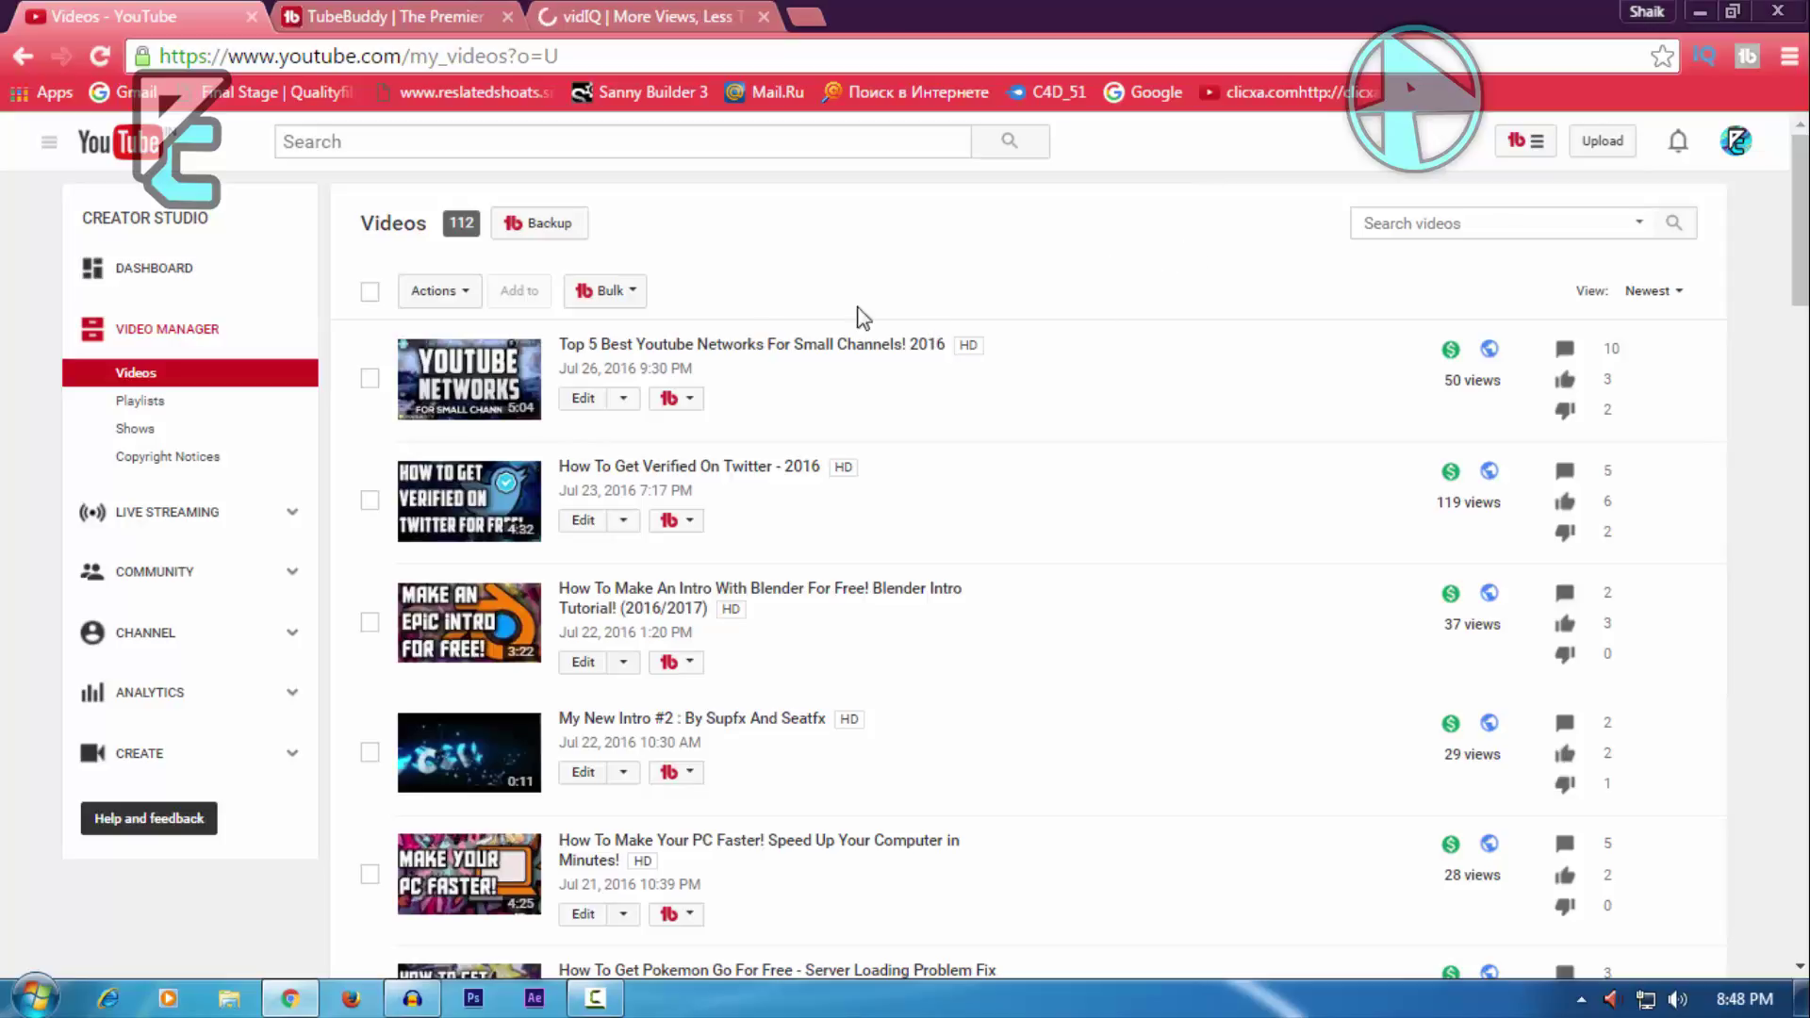
- Switch to the TubeBuddy homepage, which confirms the extension is installed
click(429, 16)
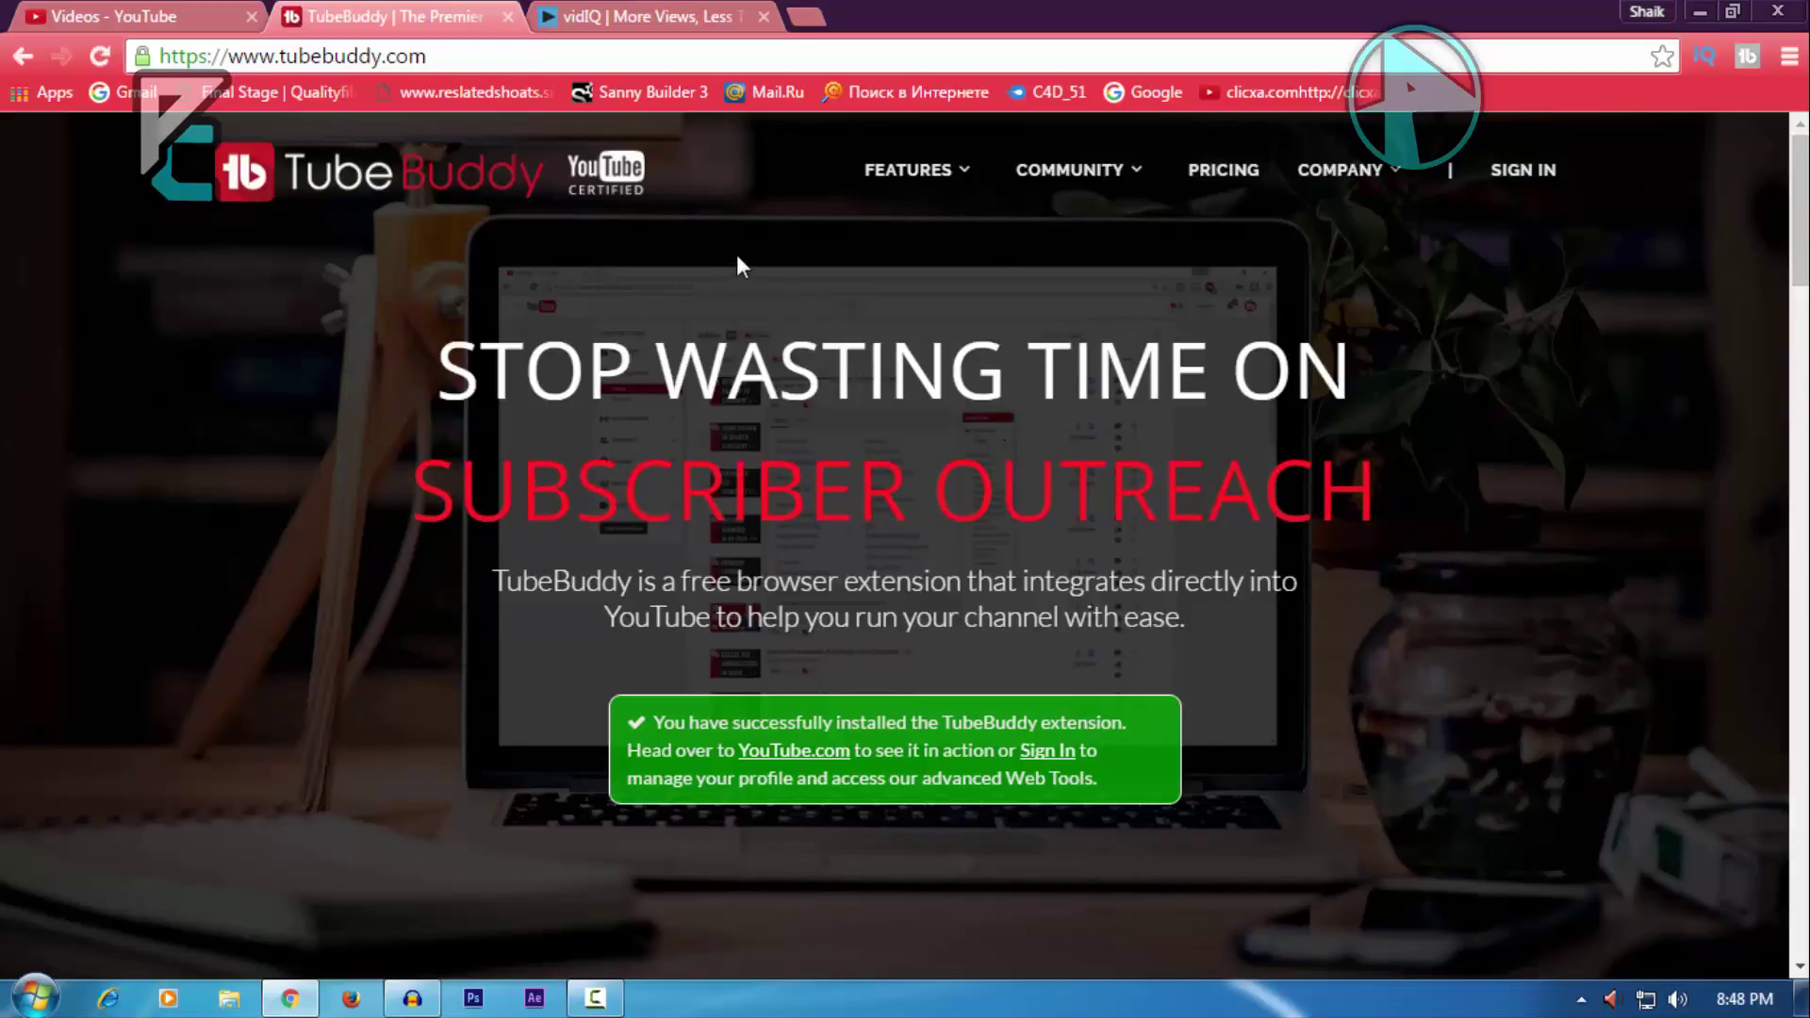
- Look over the vidIQ demo page, then return to the TubeBuddy homepage
click(694, 11)
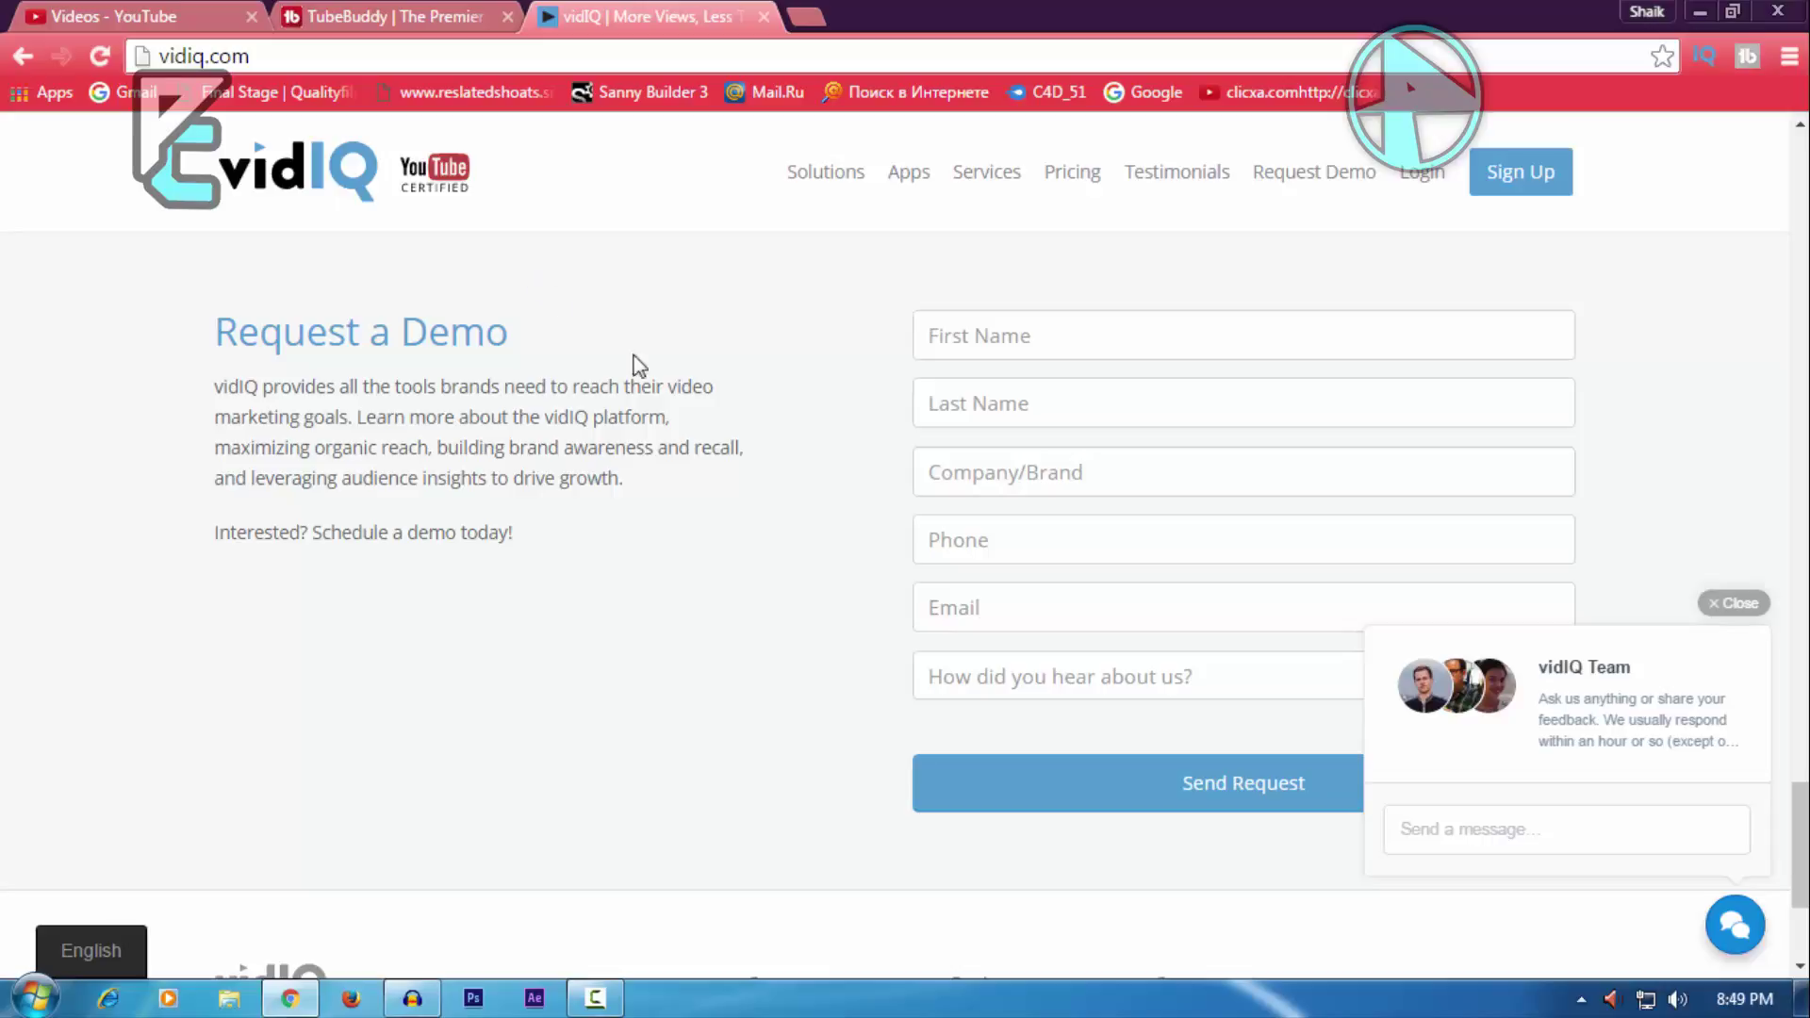
click(452, 15)
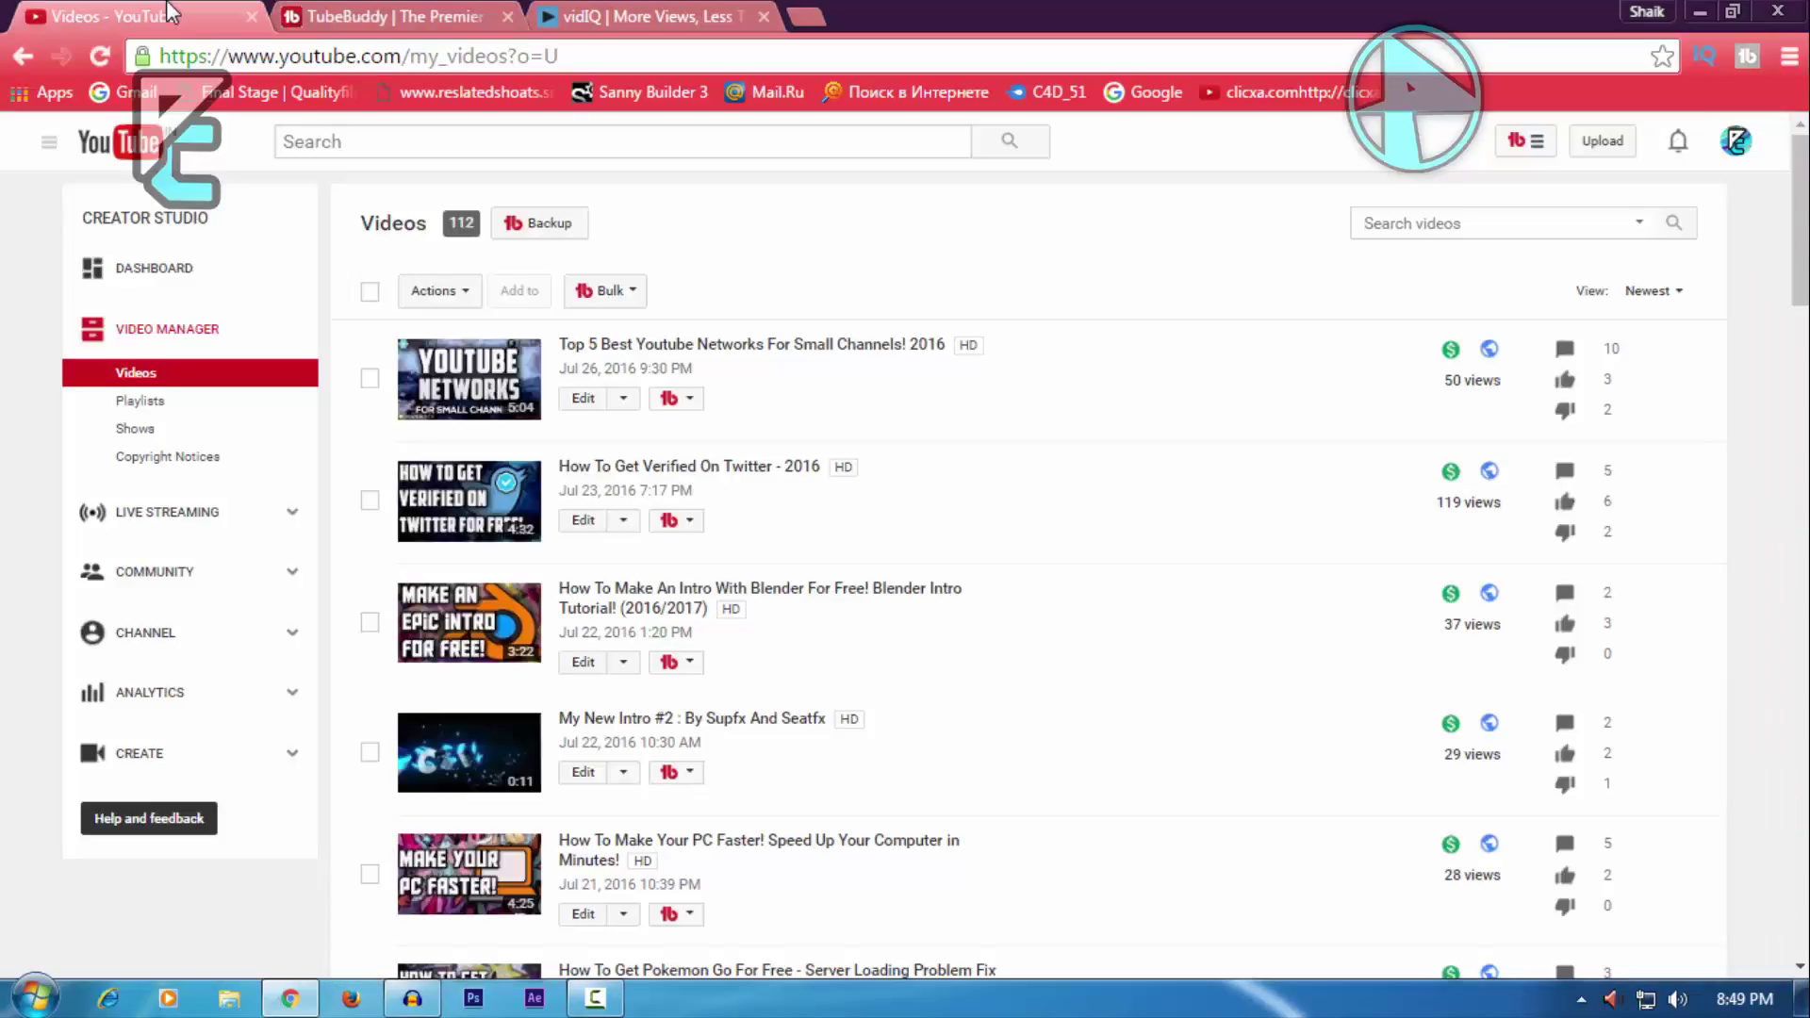
- Back in the video list, open TubeBuddy tools for 'How To Get Verified On Twitter - 2016'
click(221, 15)
scroll(1339, 410, down, 2)
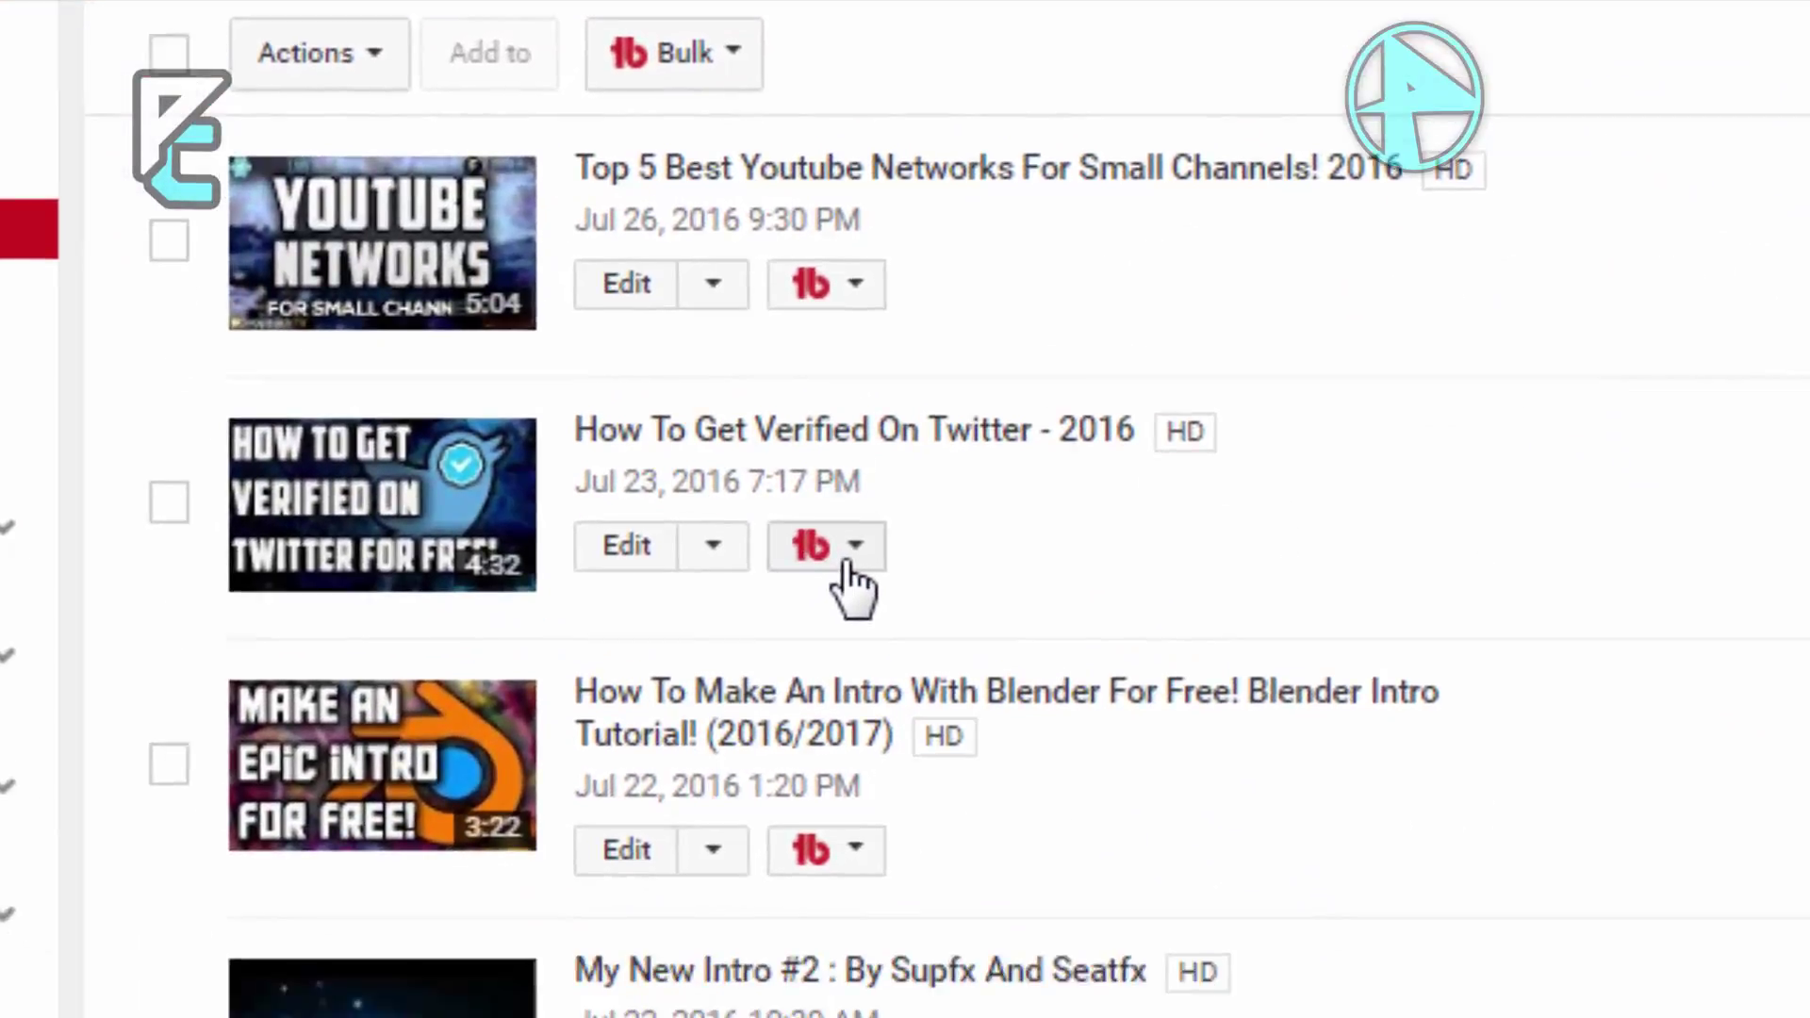
click(754, 499)
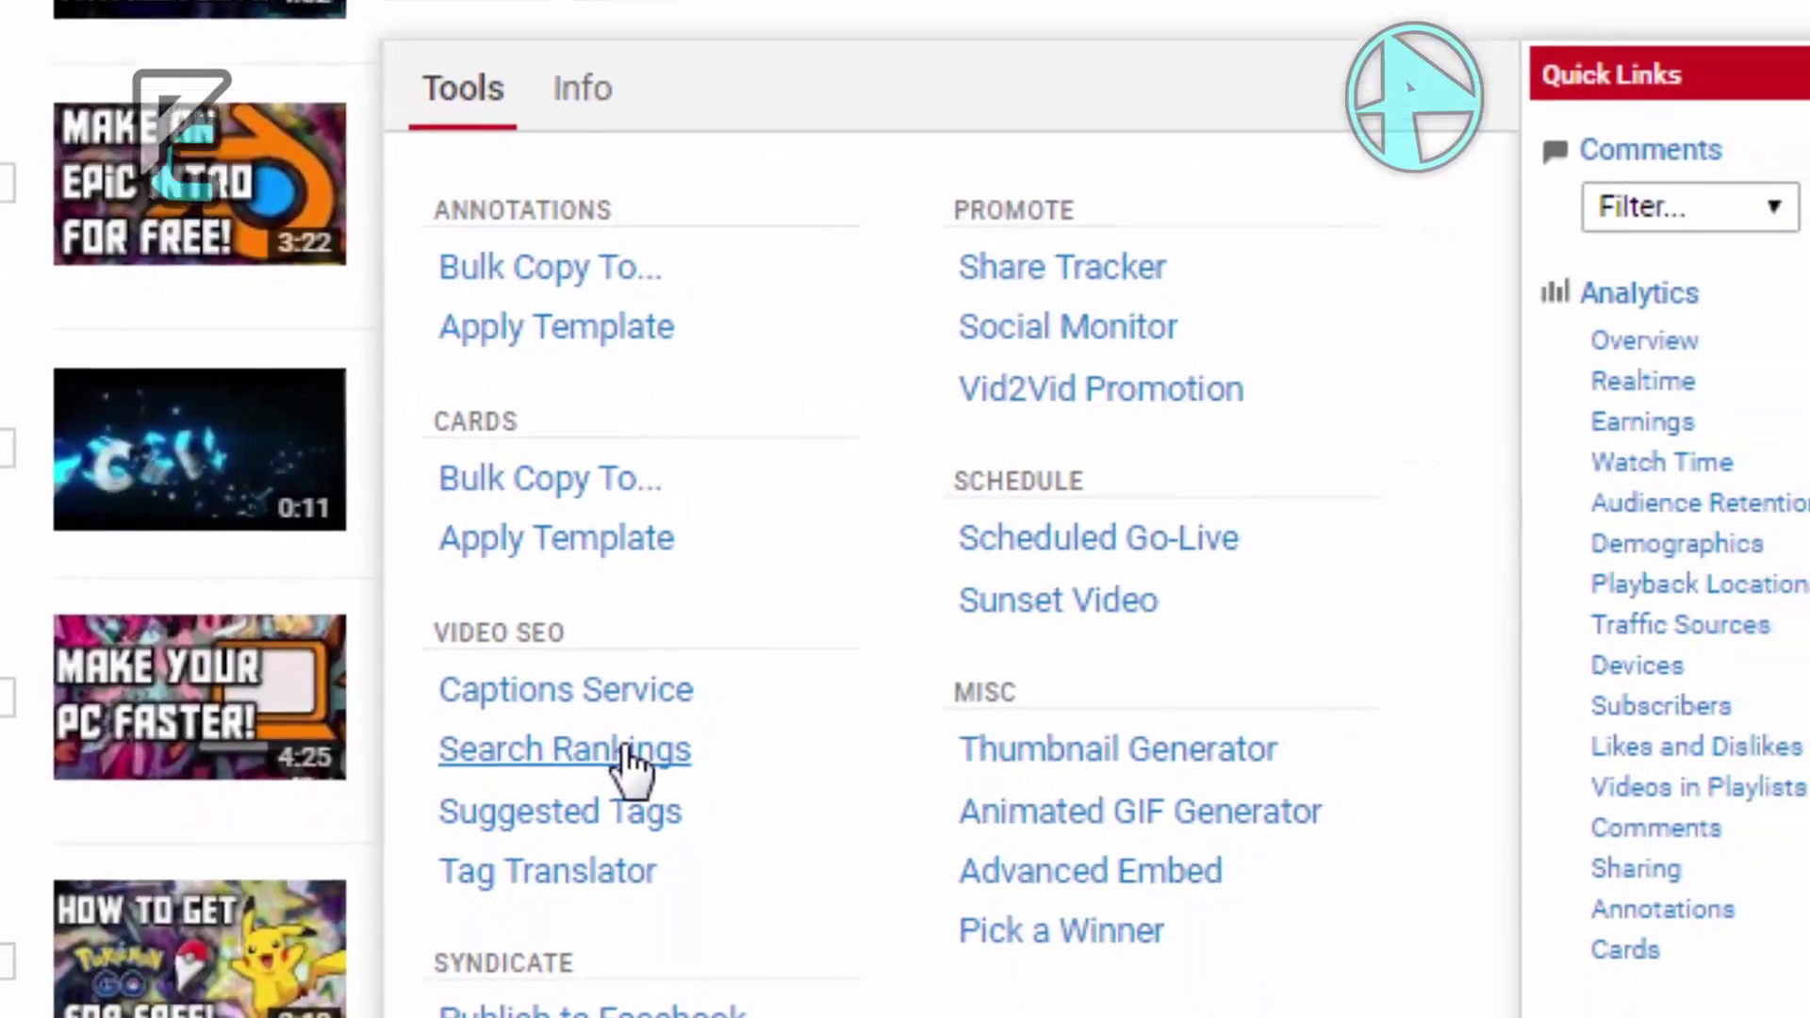
- Review the Twitter video's tag Search Rankings, led by 'twitter verified' at rank 38
click(624, 747)
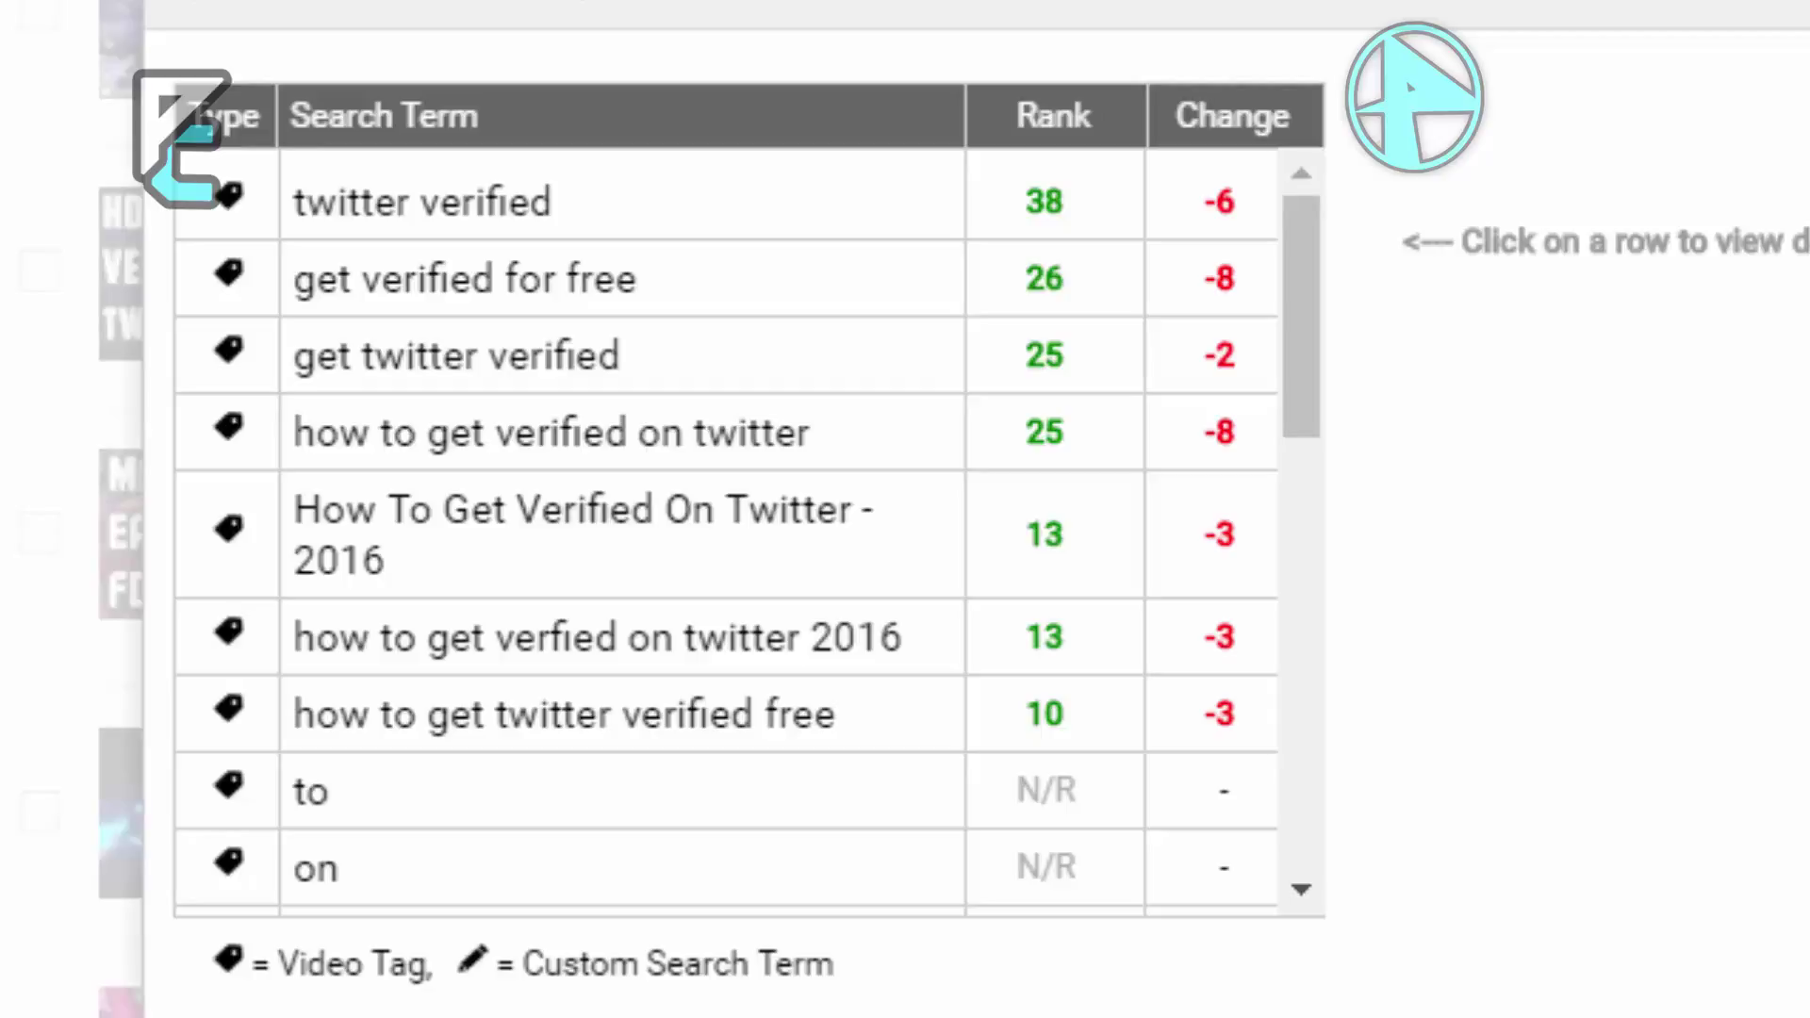
drag(1308, 377, 1332, 207)
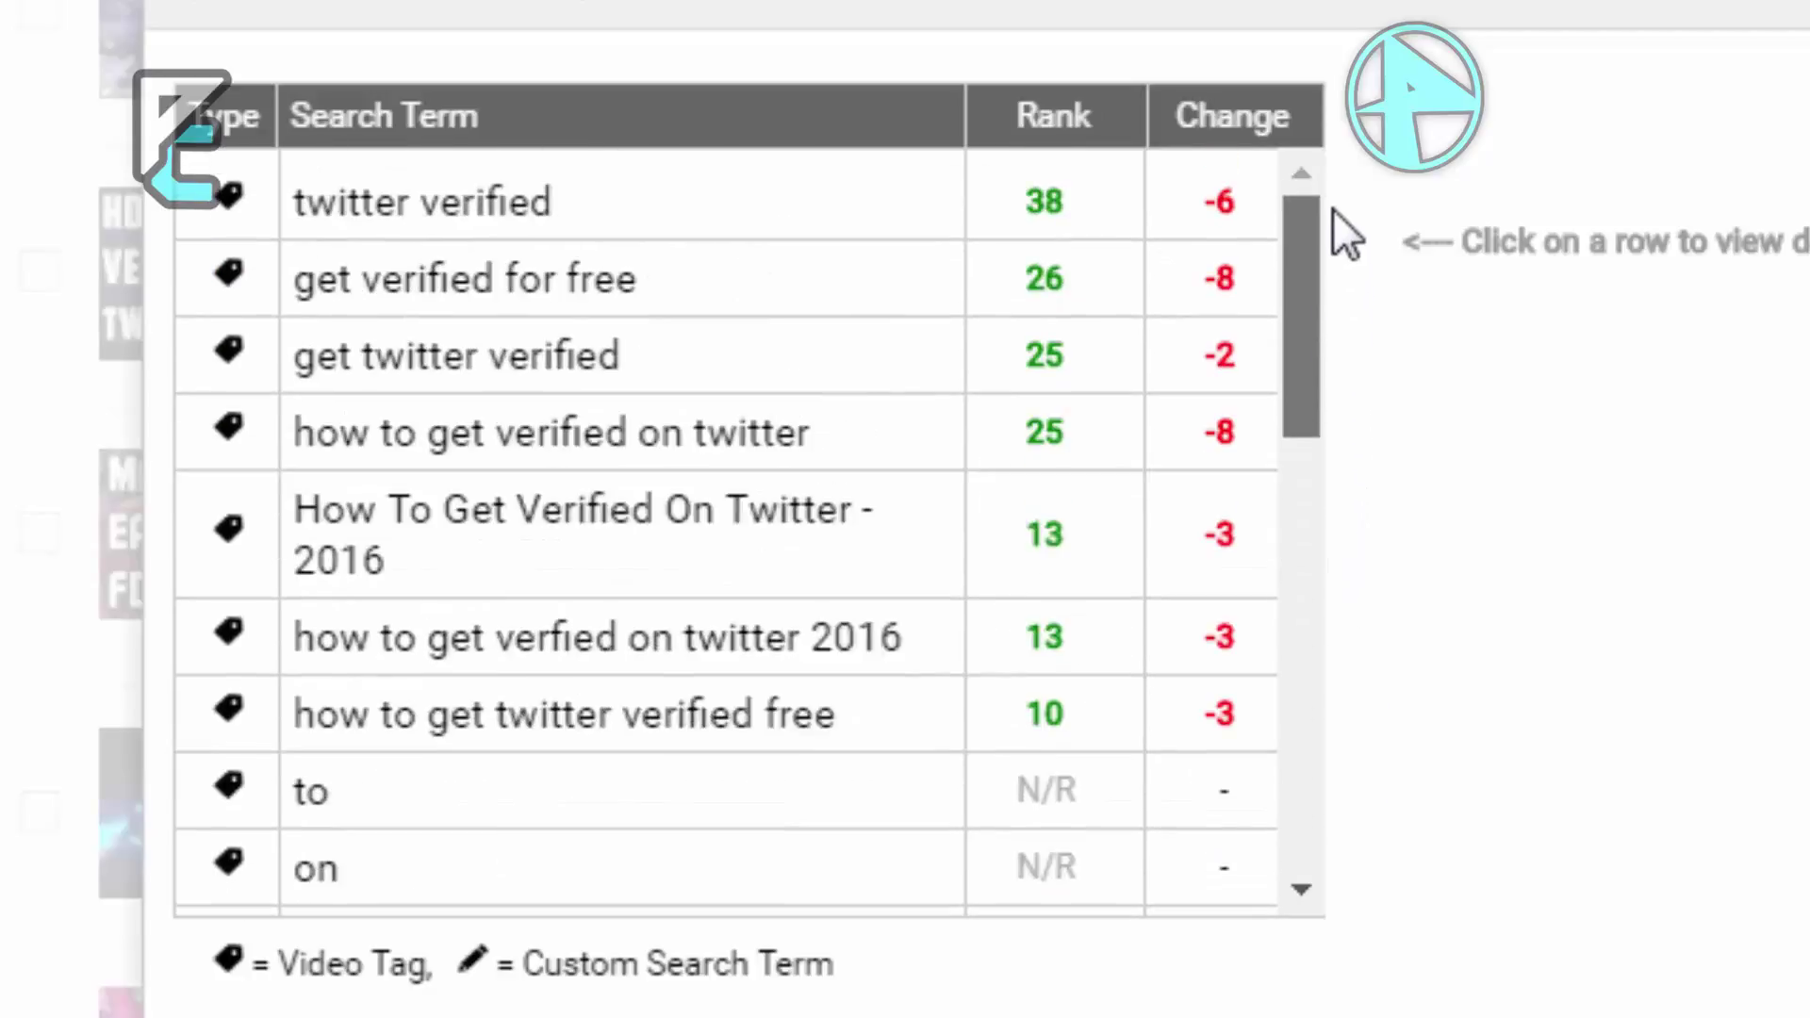
- Close the rankings and open the edit page for 'How To Make Your PC Faster!'
key(Escape)
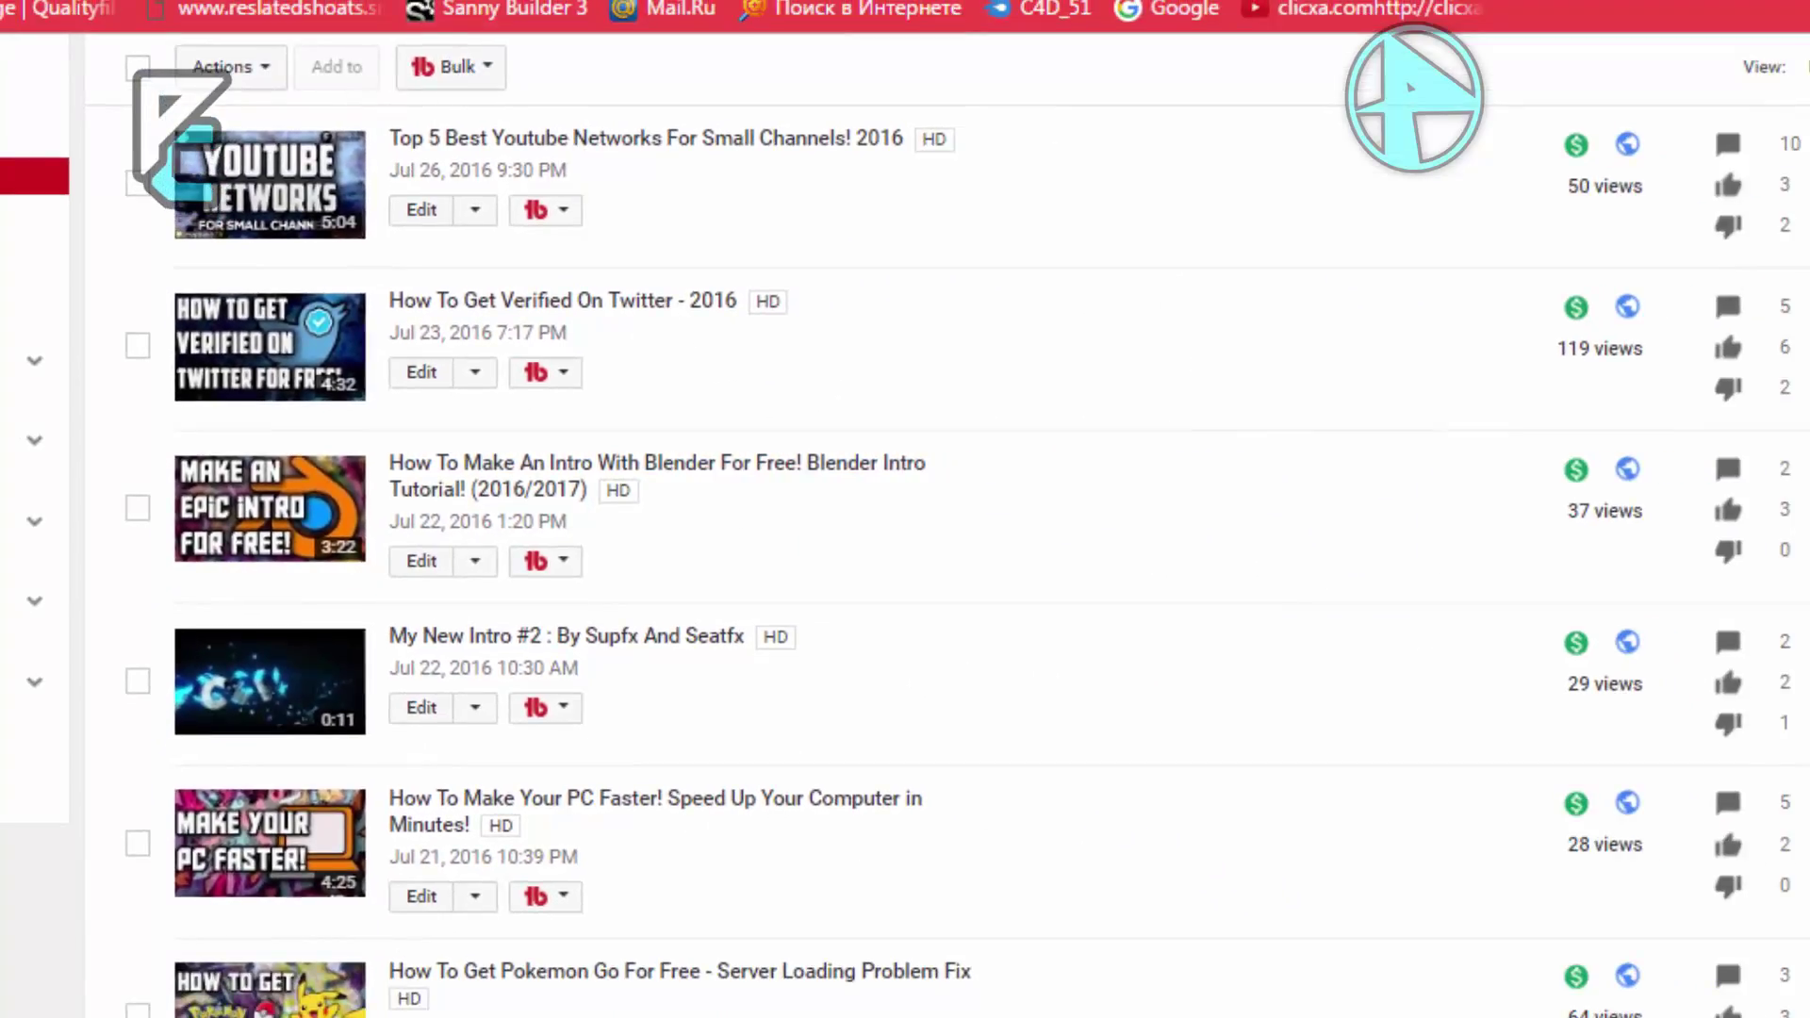
scroll(1348, 43, up, 2)
click(578, 72)
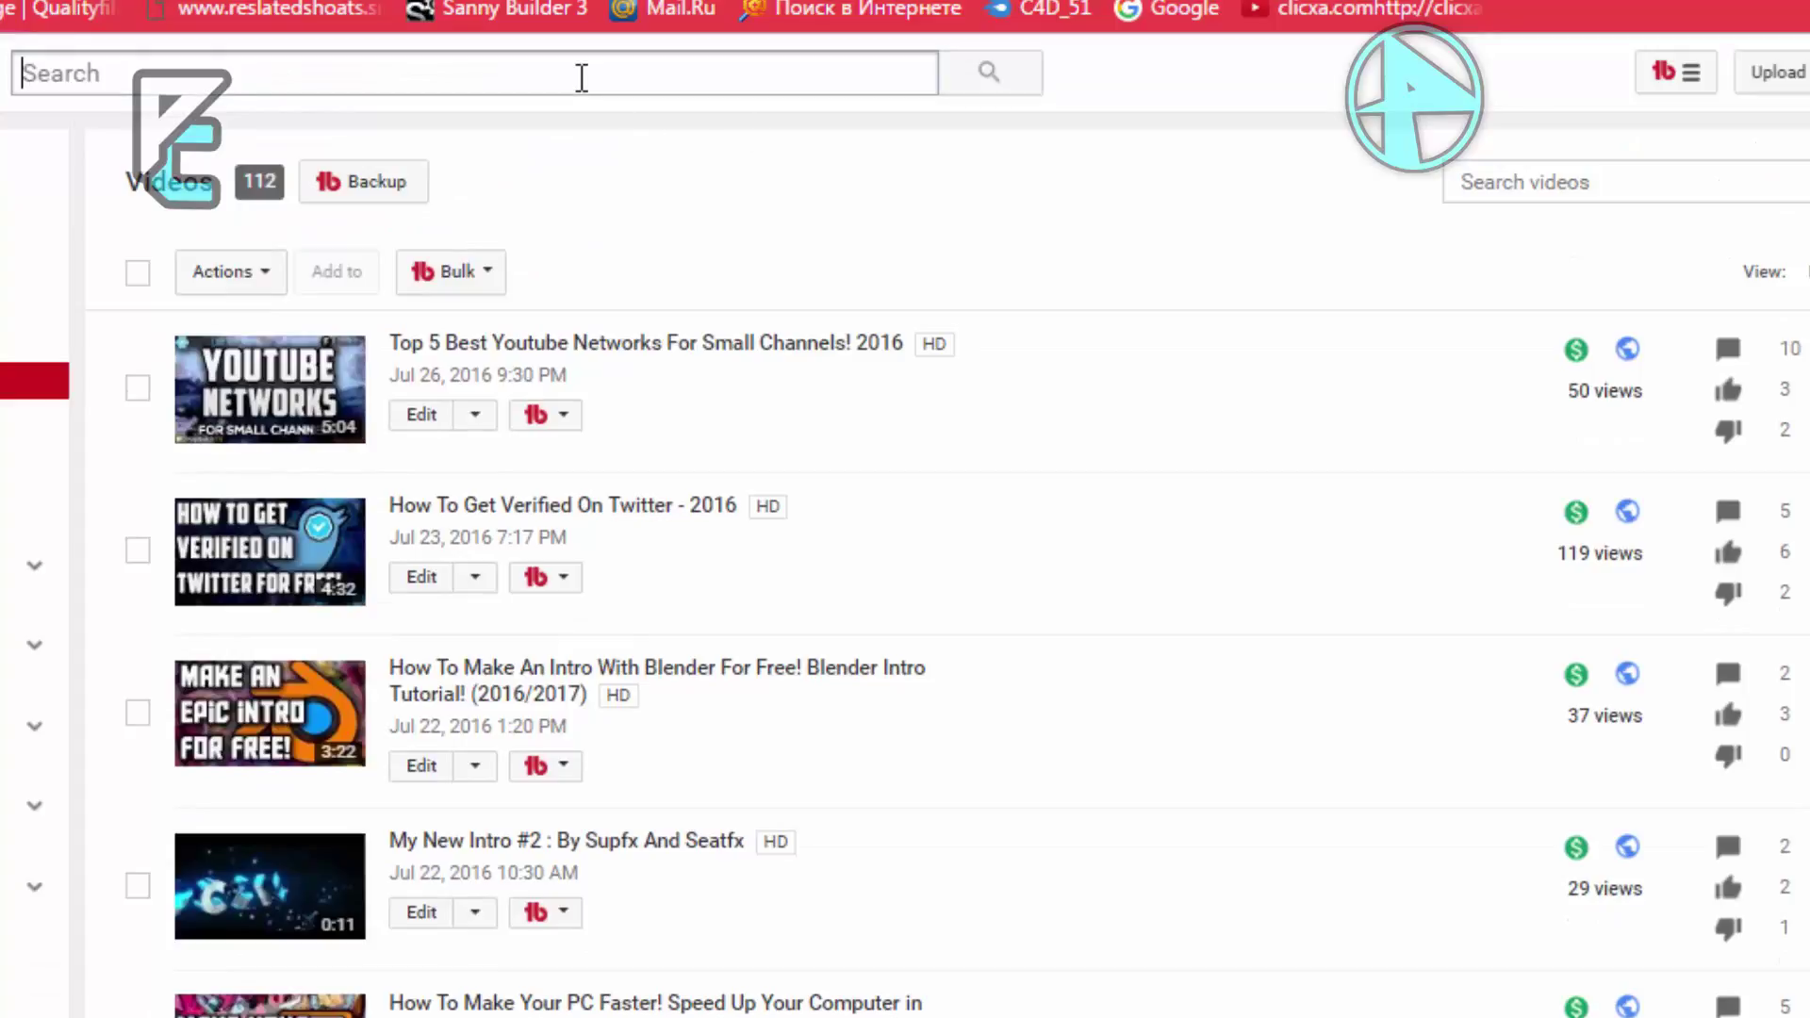
scroll(905, 527, down, 3)
scroll(1109, 169, down, 1)
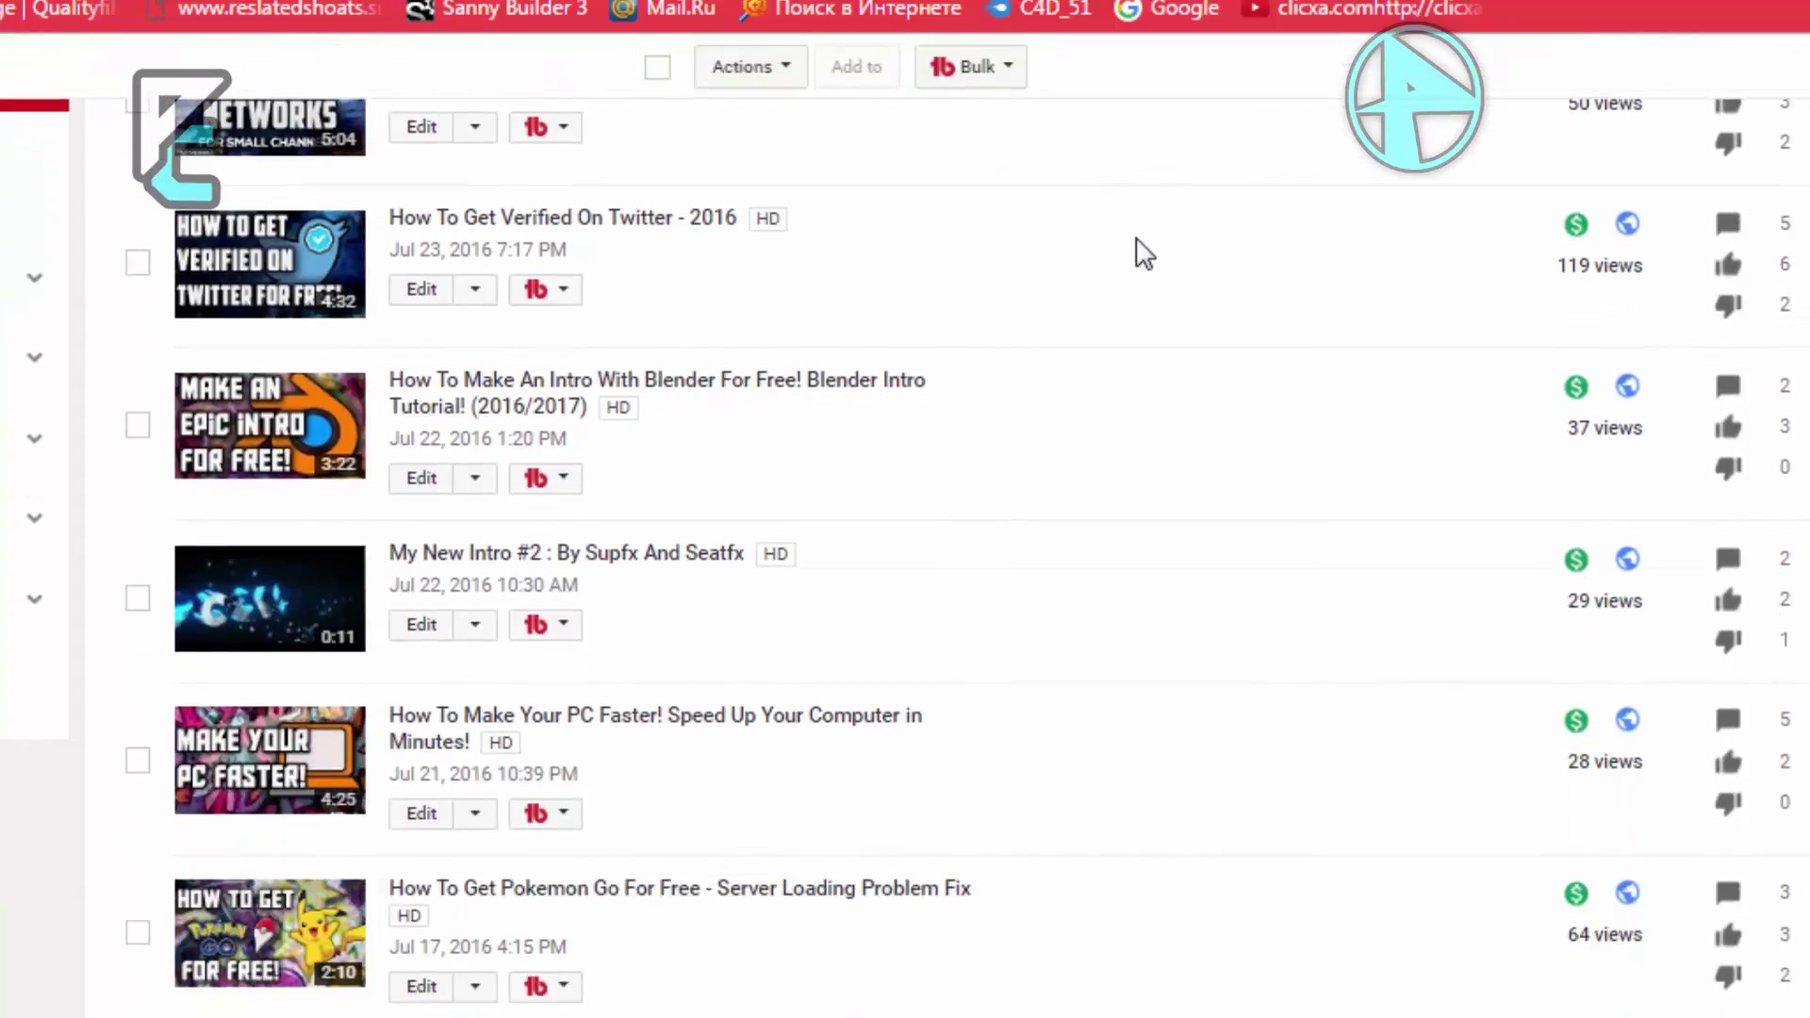
scroll(1378, 444, down, 3)
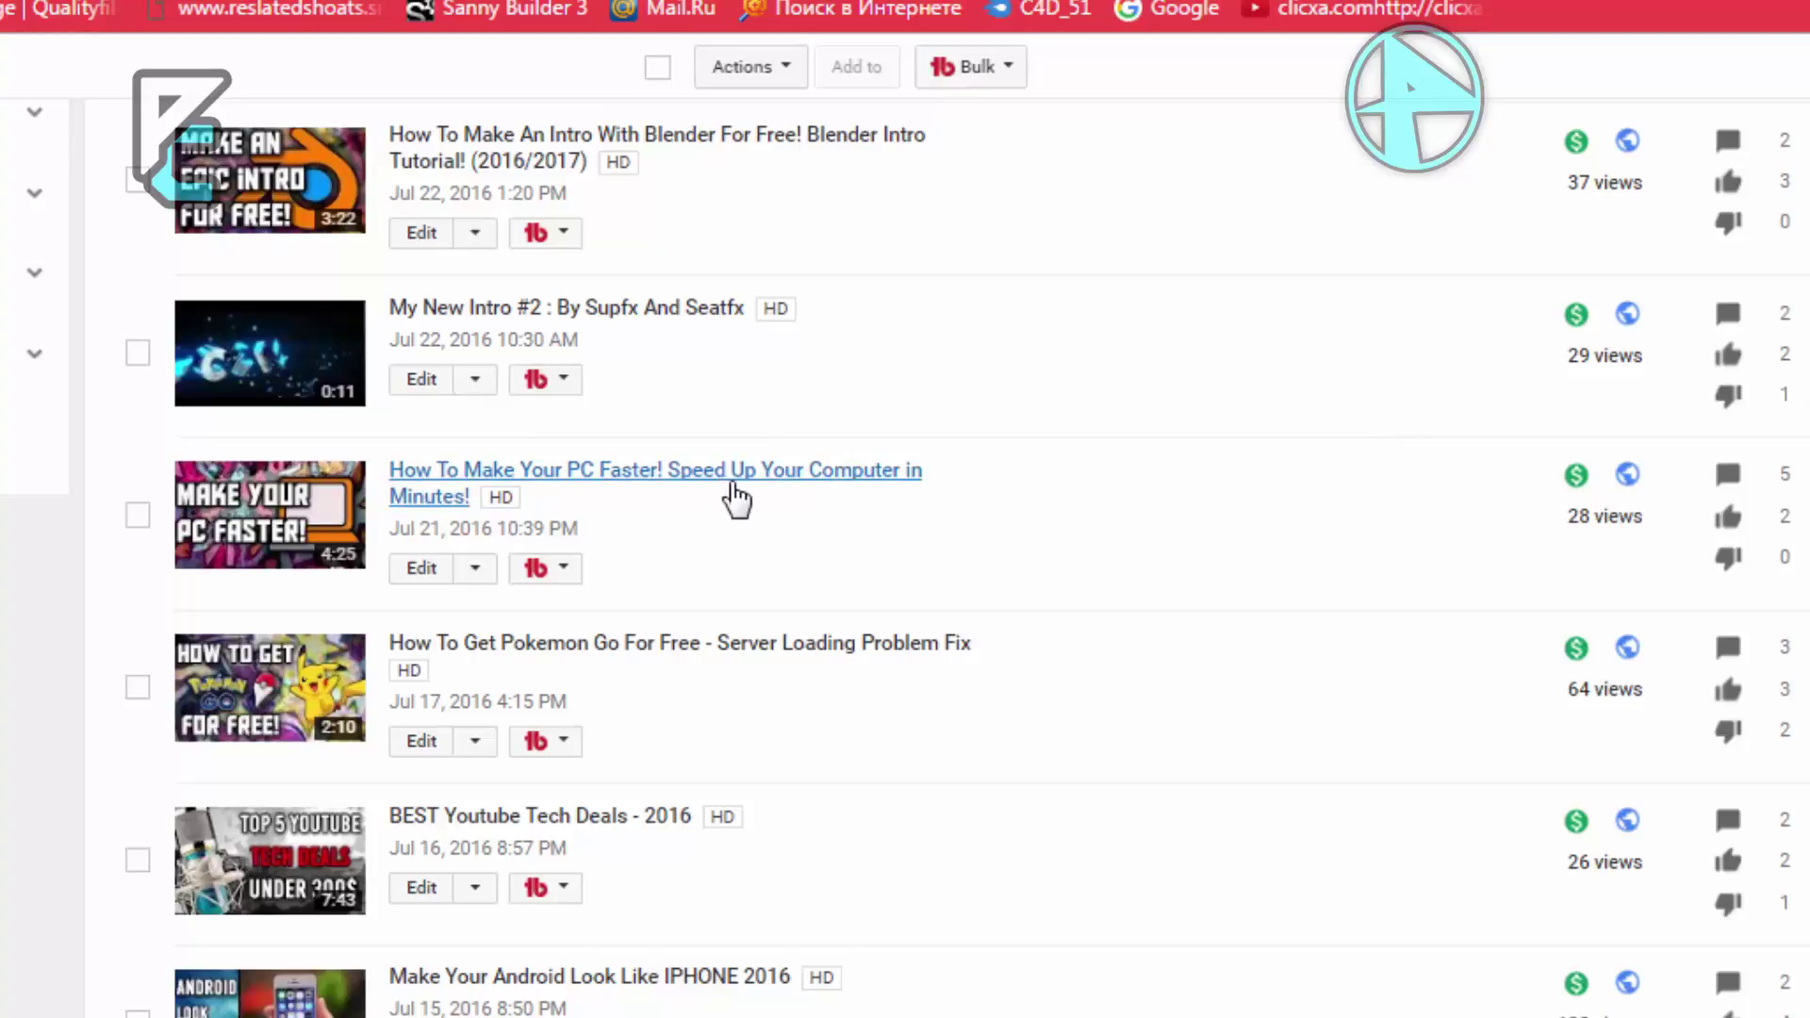
scroll(1737, 517, down, 3)
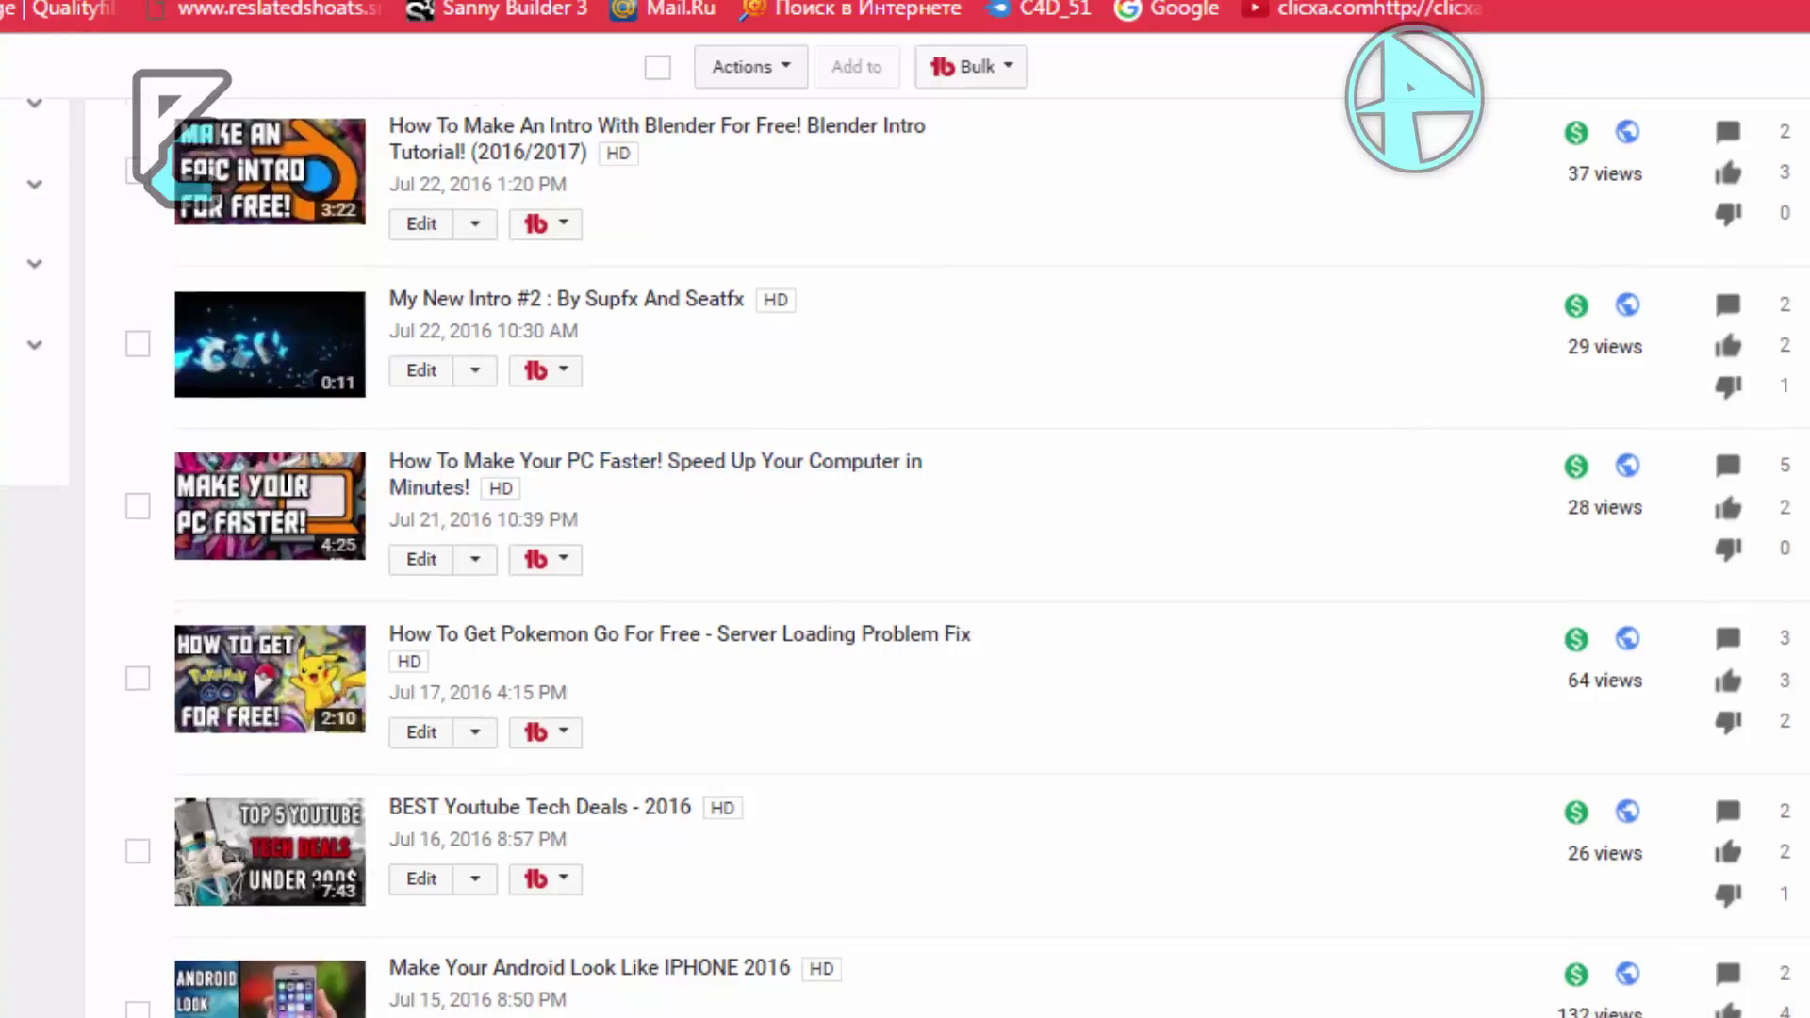
scroll(905, 556, down, 1)
scroll(1527, 428, up, 3)
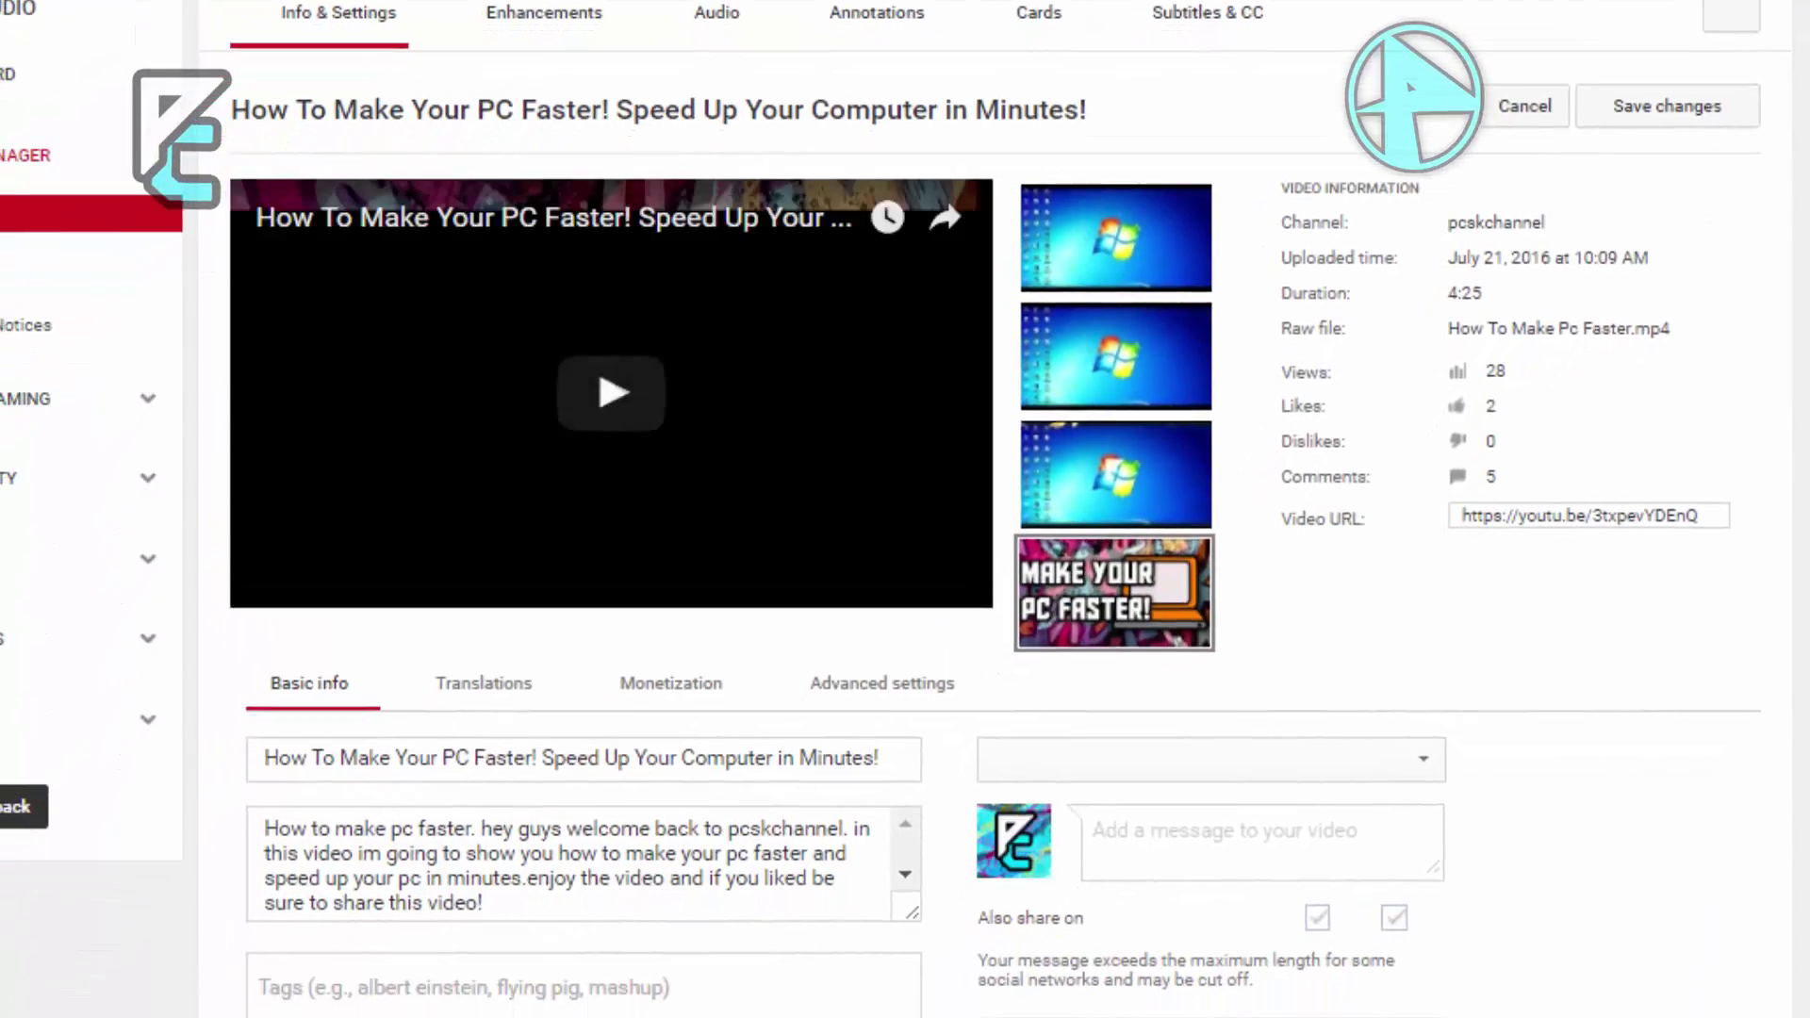
- Delete all old tags, including windows 10, make, pc and how to use ccleaner
scroll(1030, 303, down, 4)
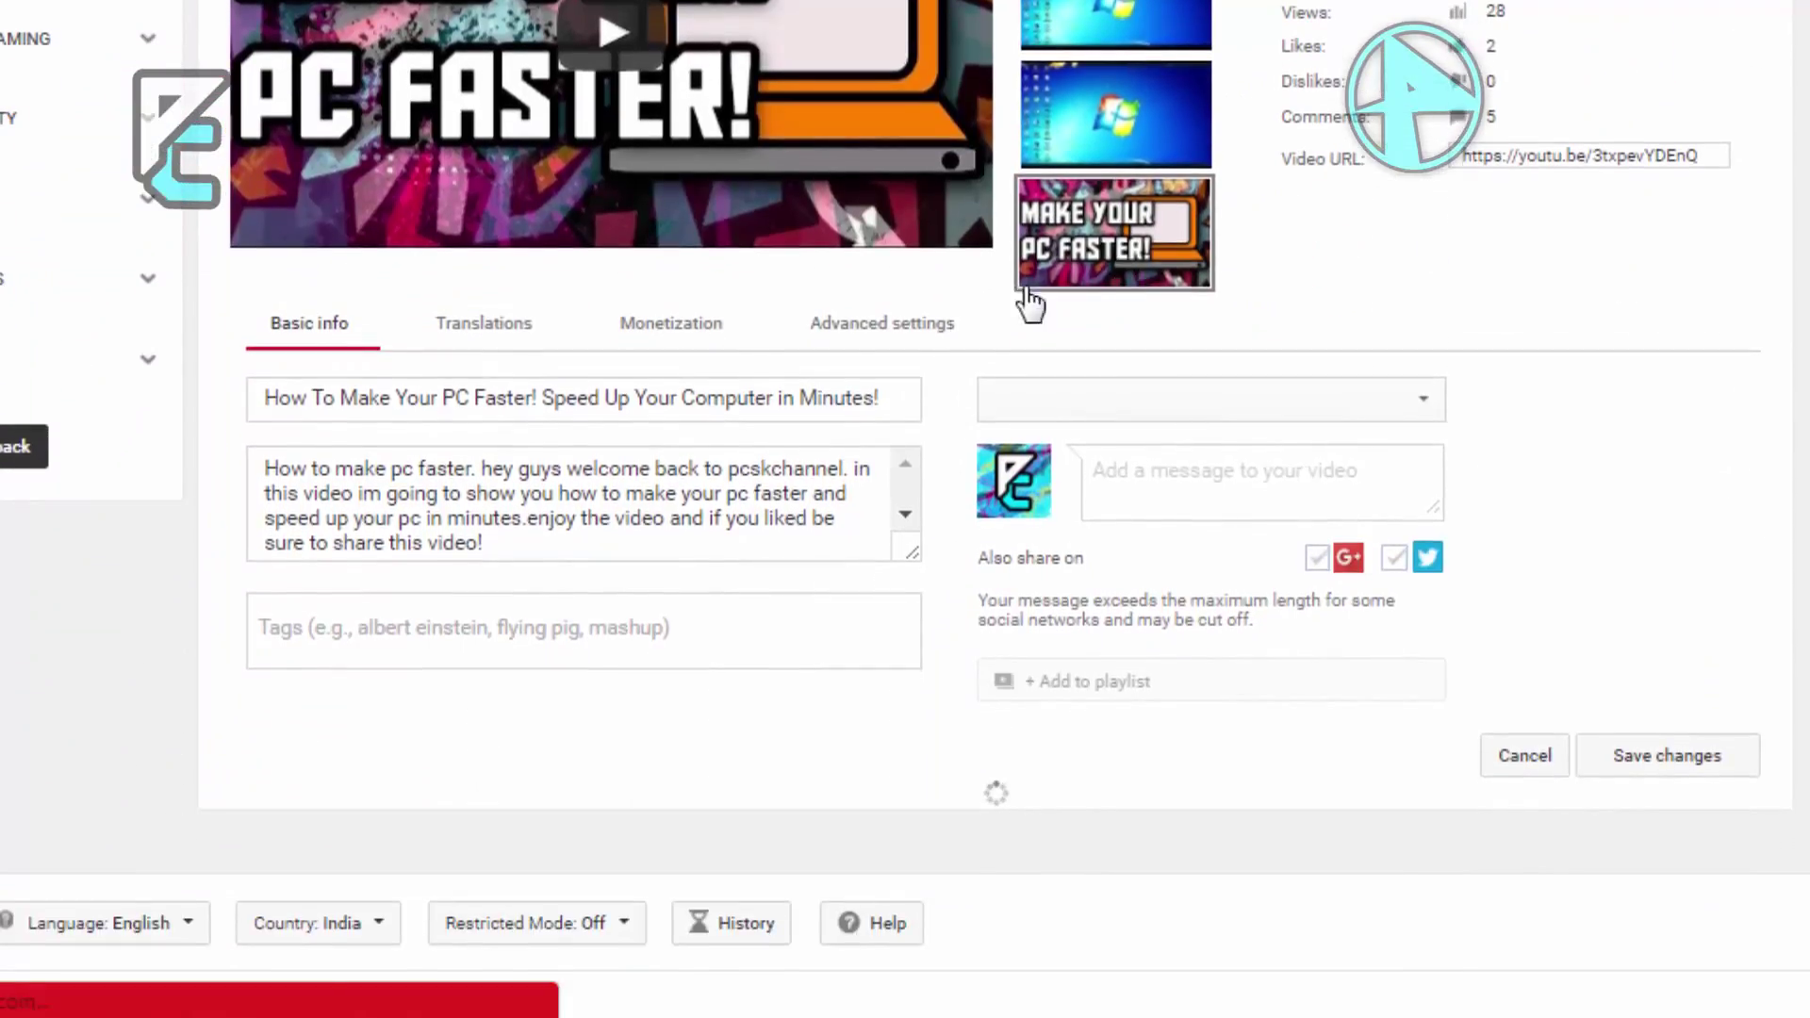
scroll(1411, 95, down, 8)
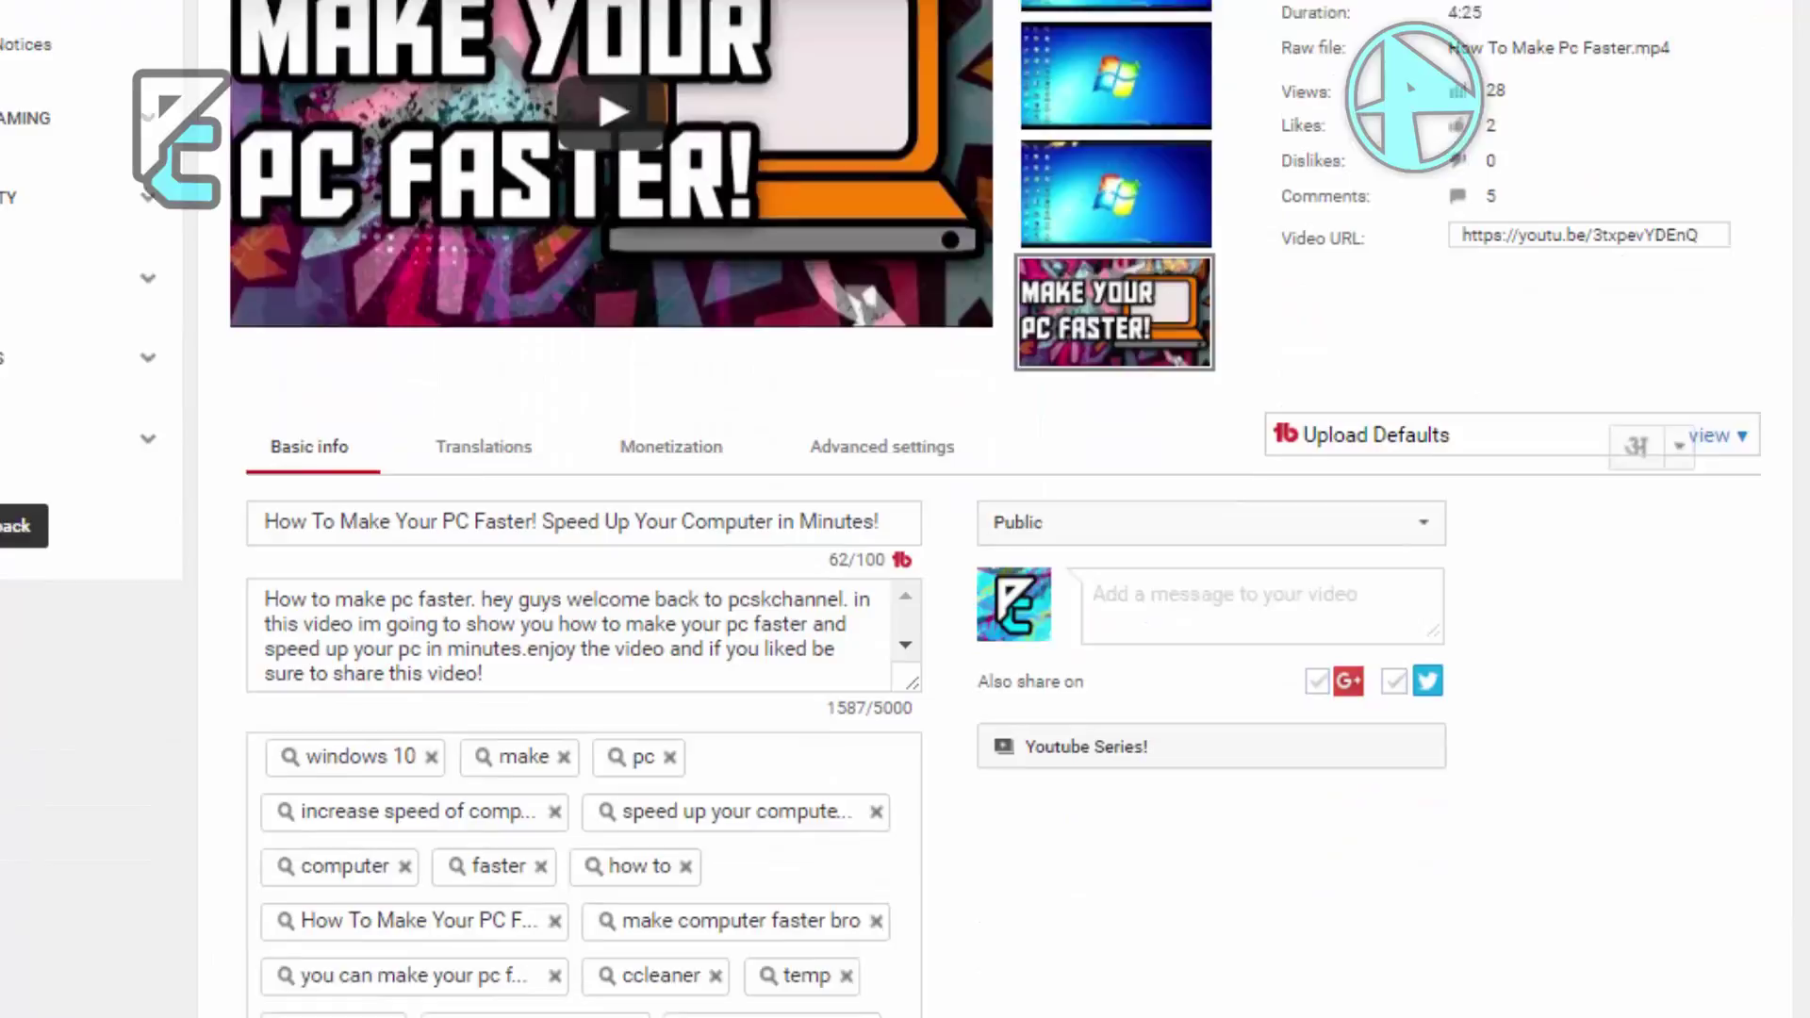
scroll(812, 409, up, 2)
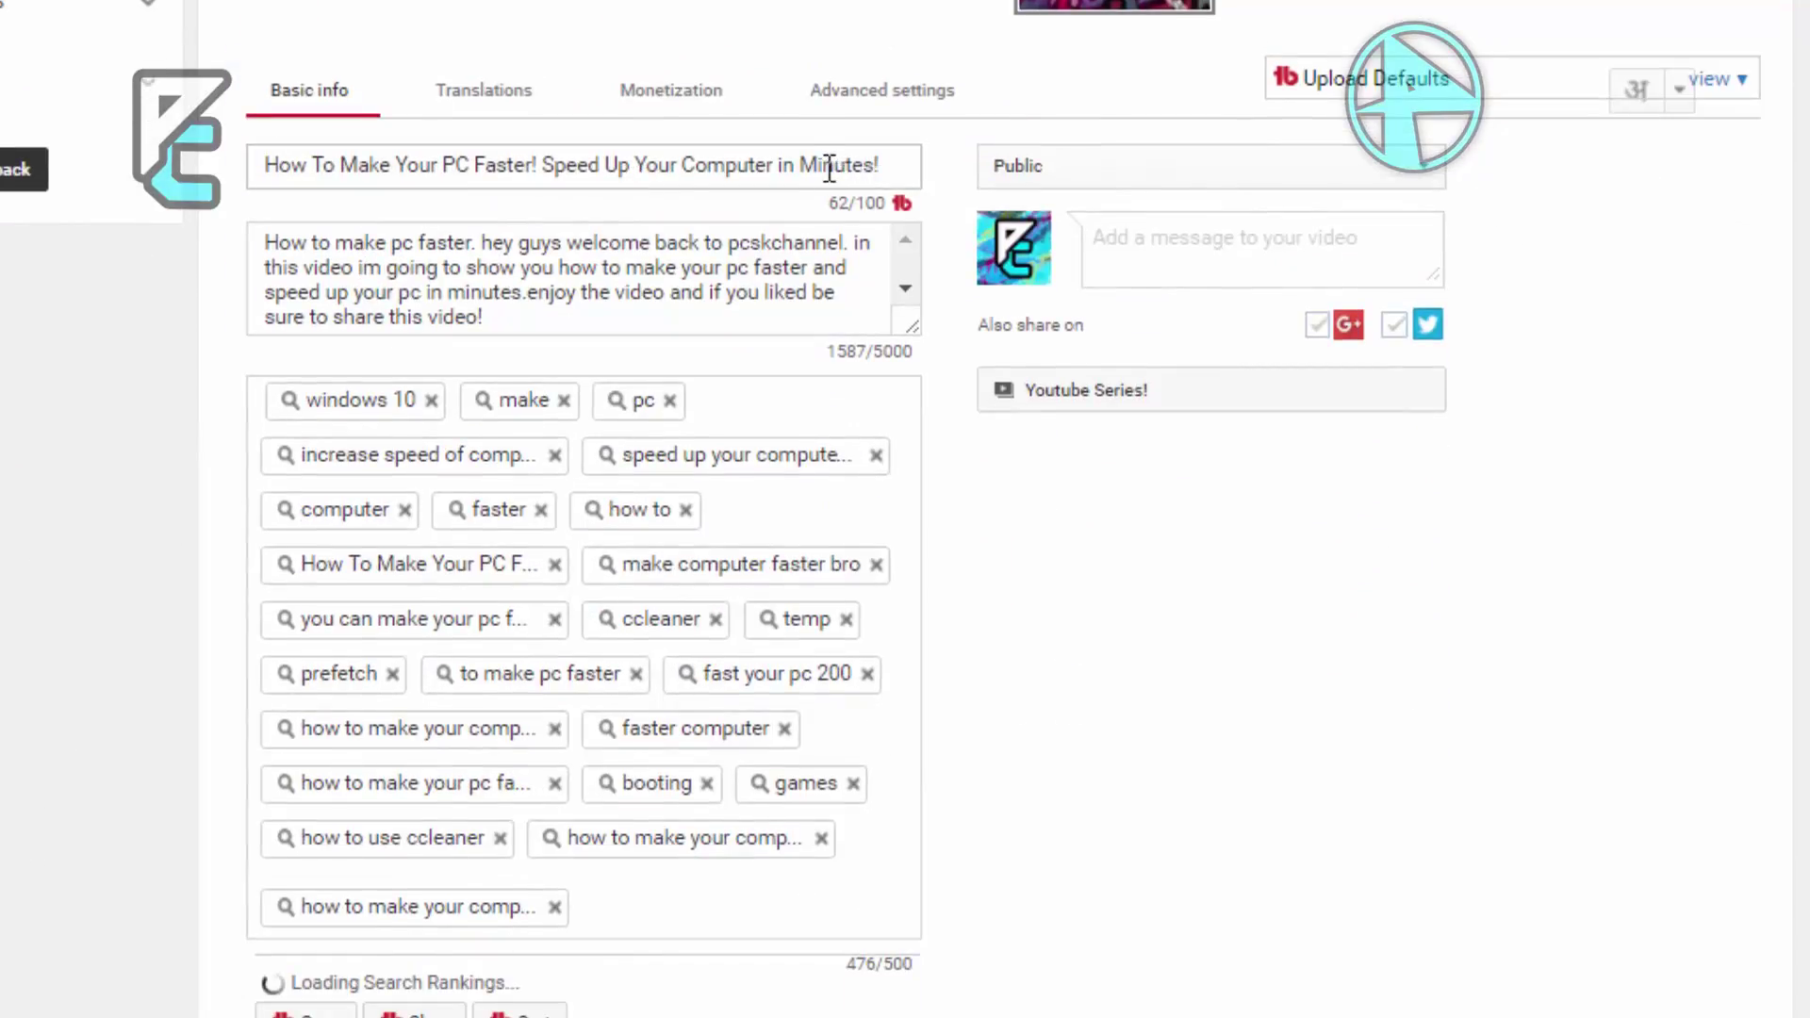
click(431, 400)
click(371, 402)
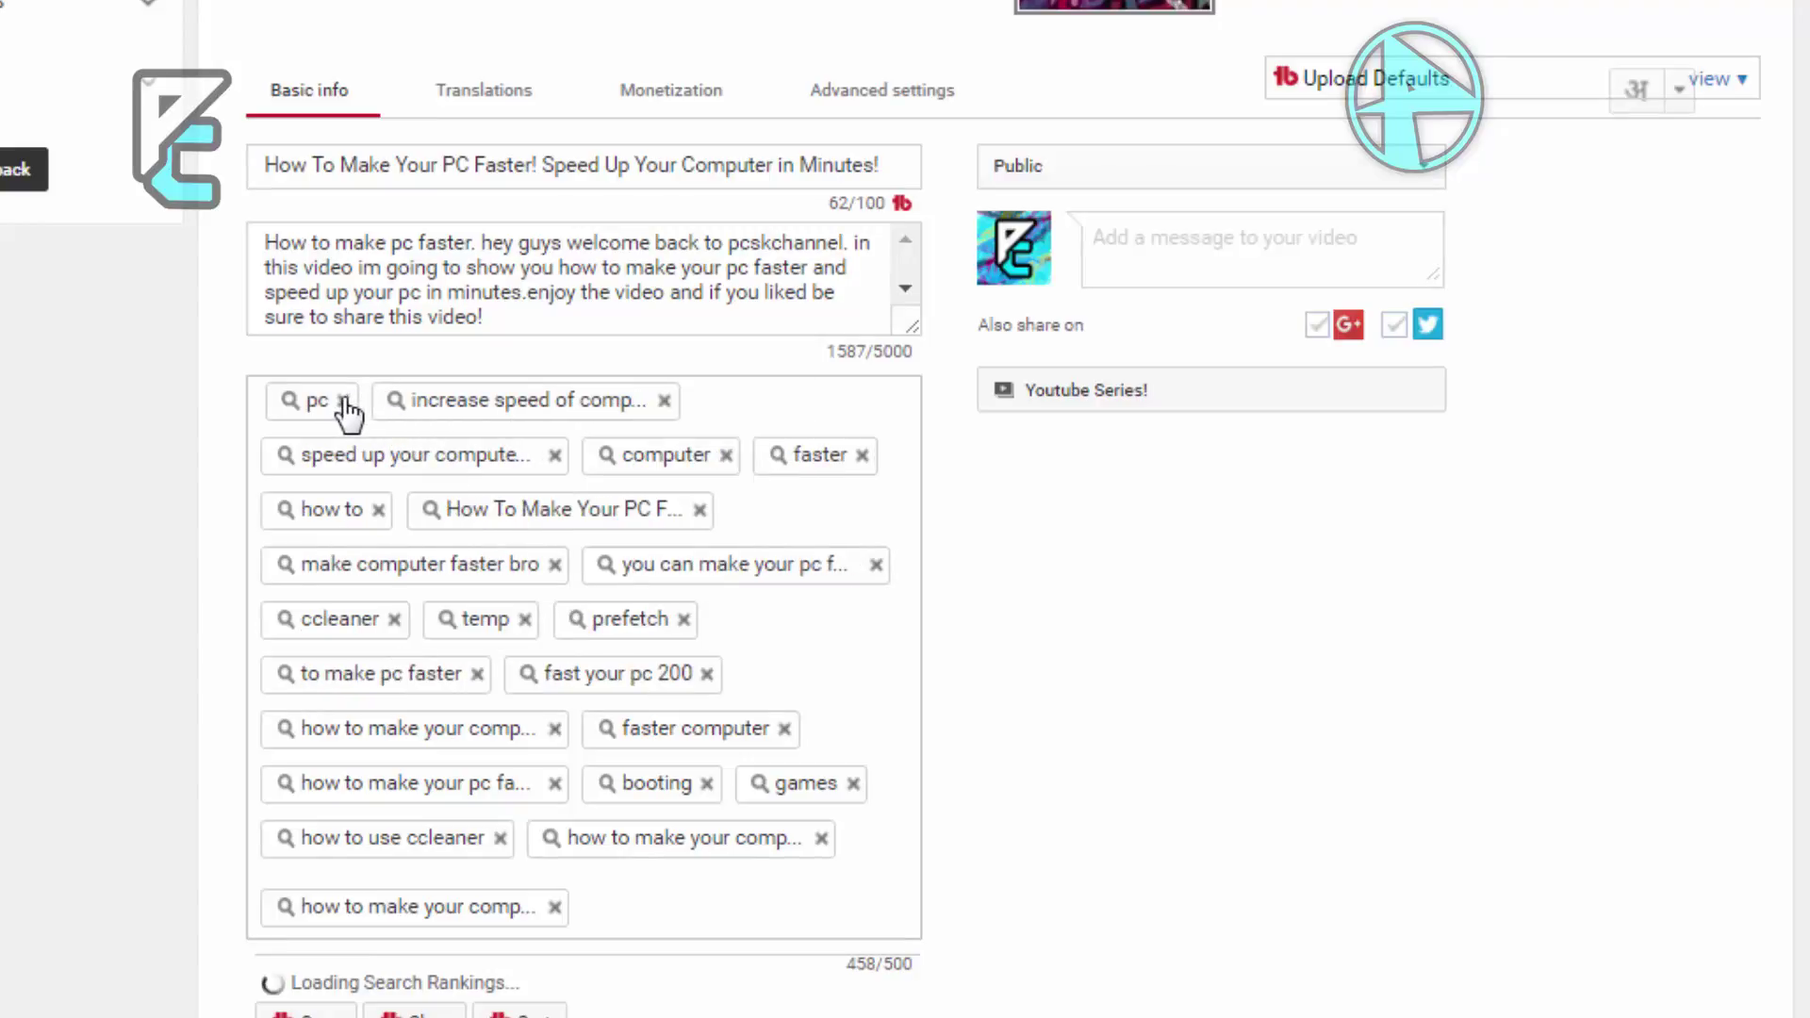
click(344, 403)
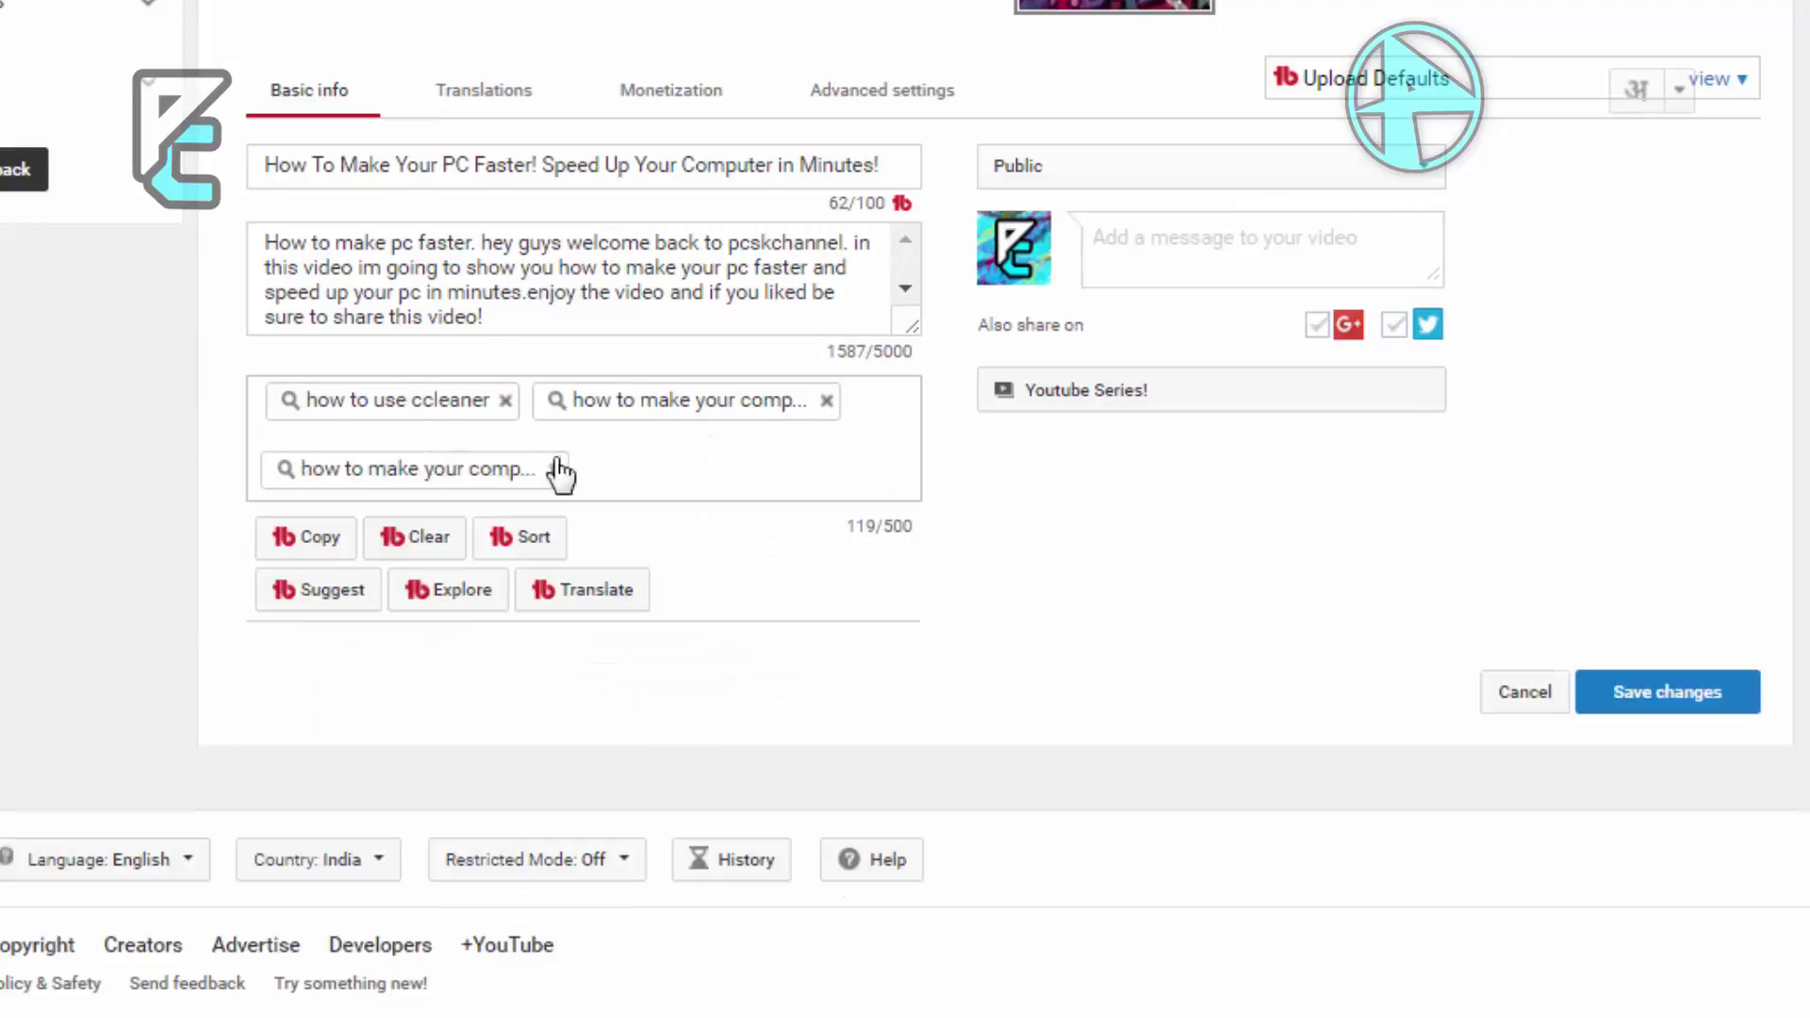
click(559, 469)
click(506, 400)
click(561, 447)
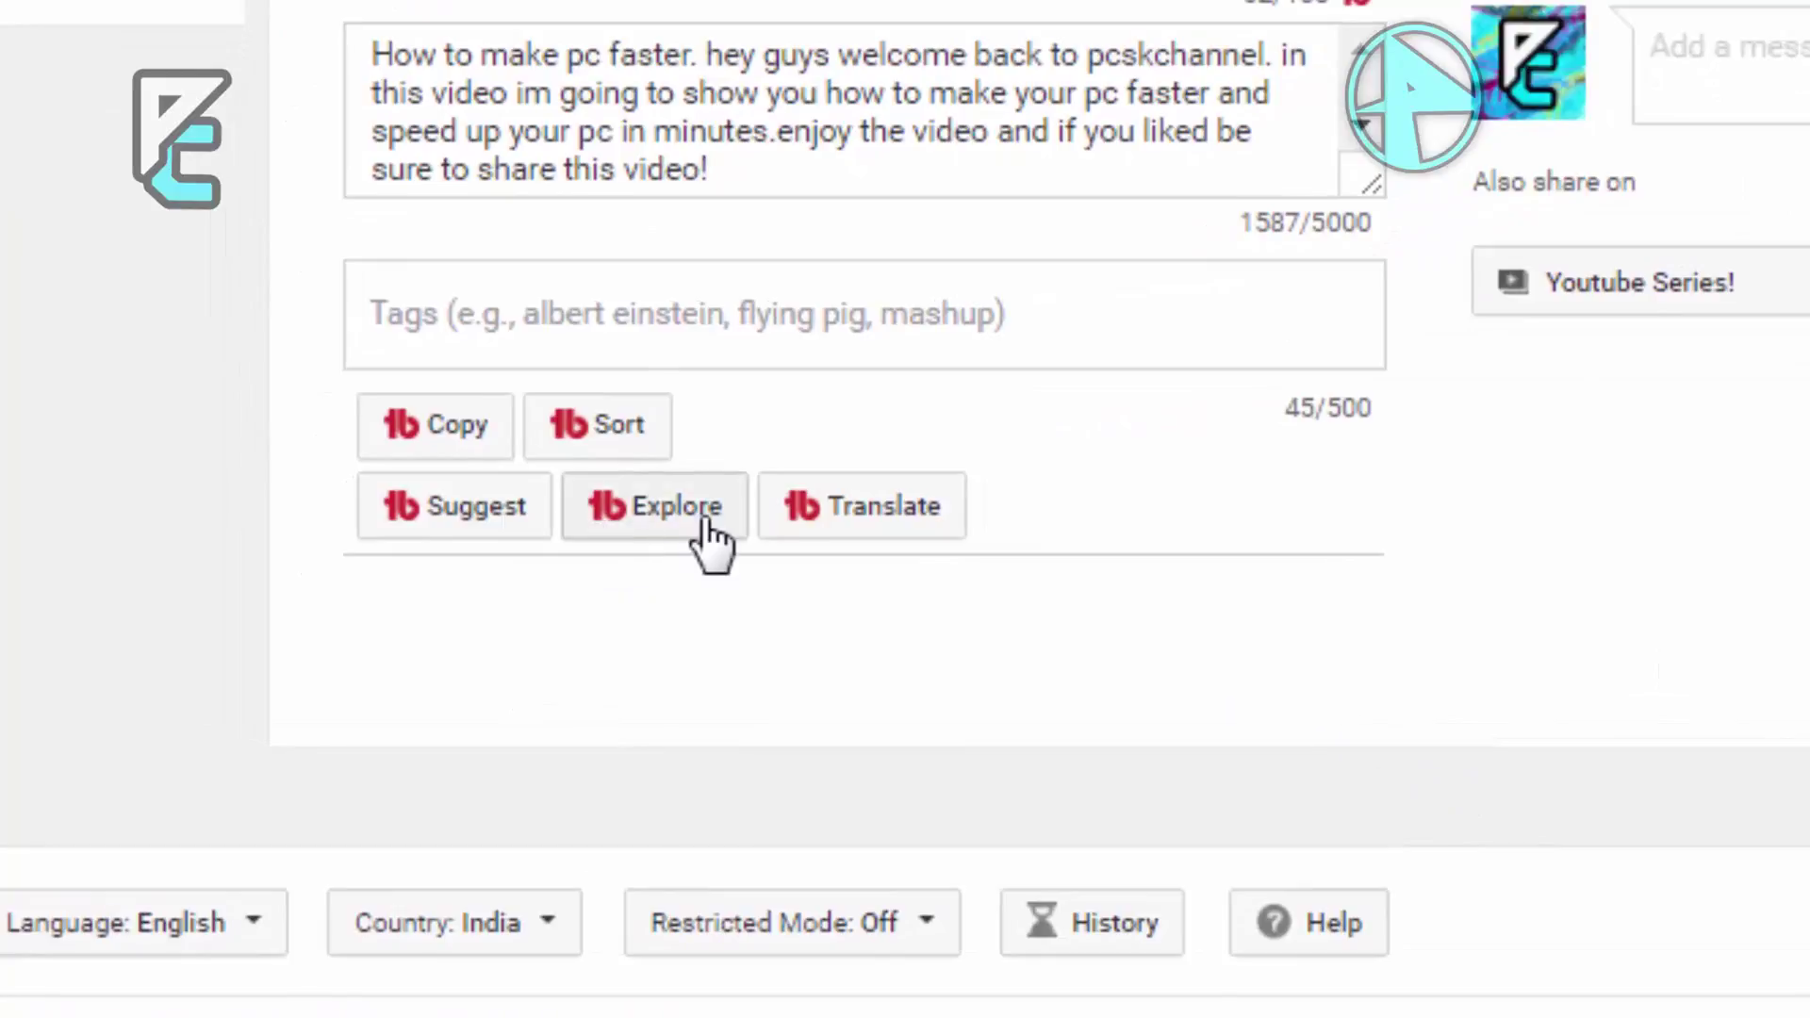
- Open TubeBuddy's Tag Explorer and reposition its window
click(693, 520)
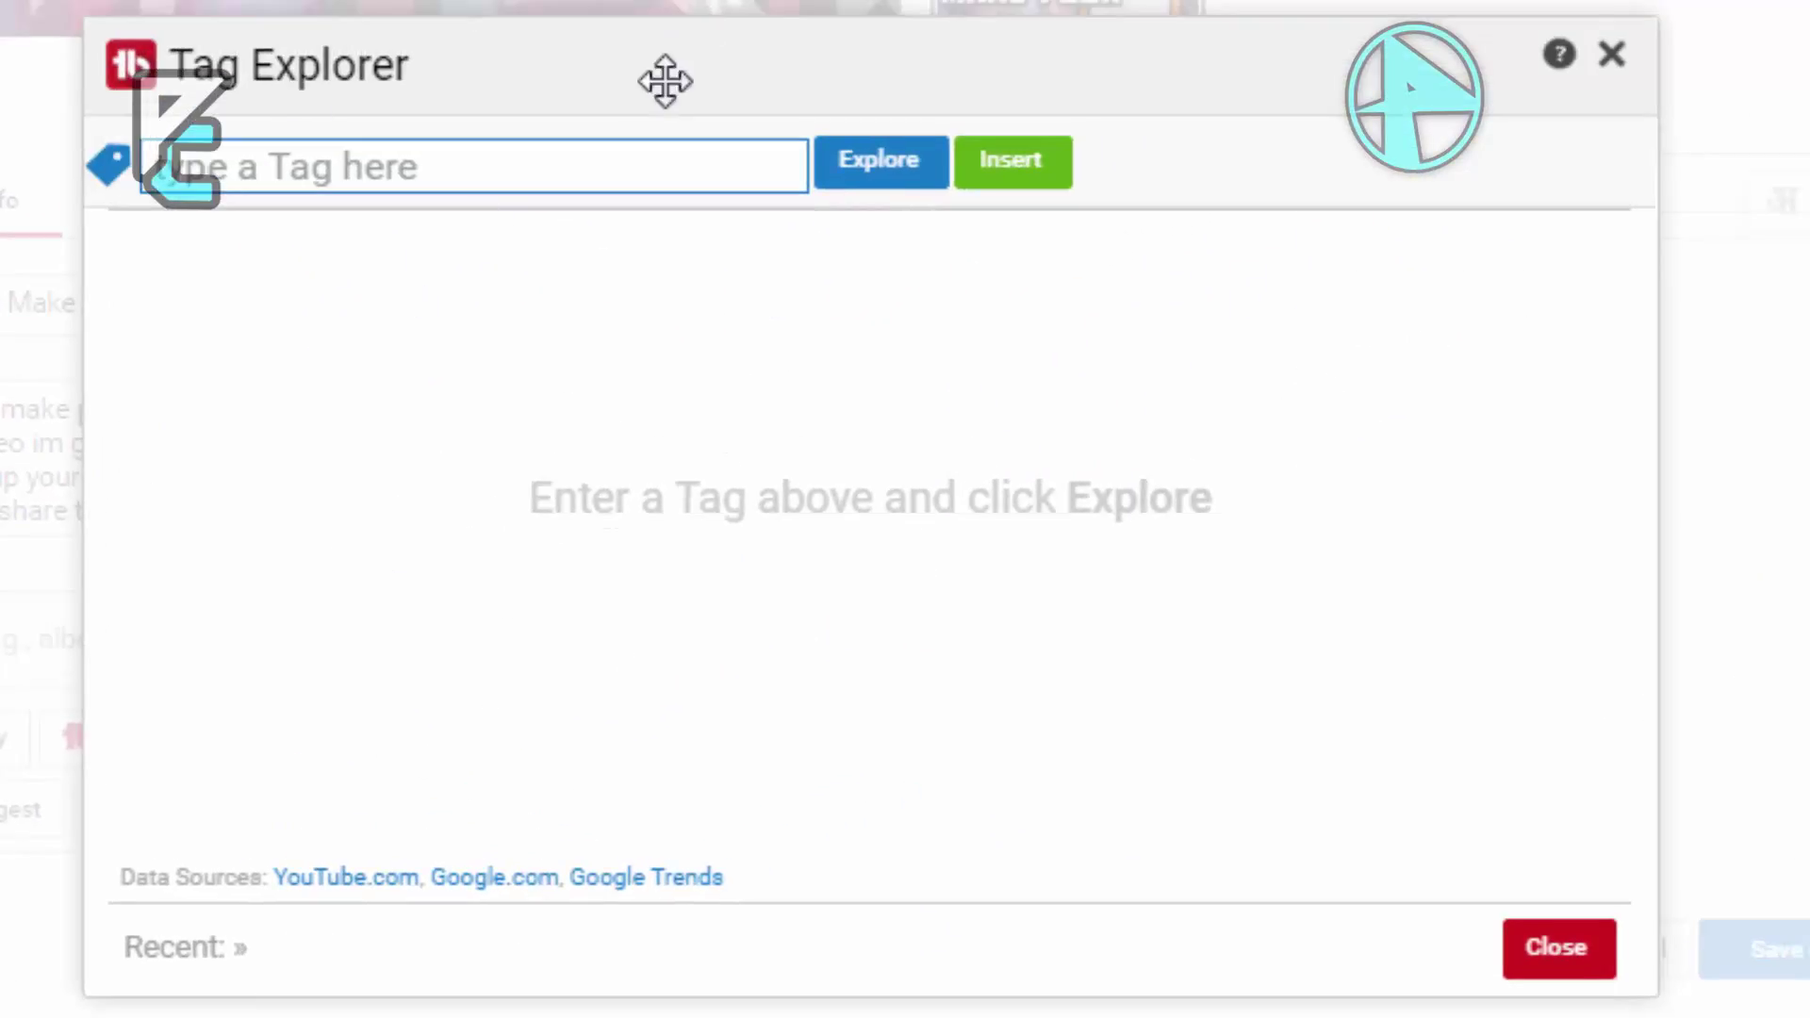
drag(333, 44, 655, 94)
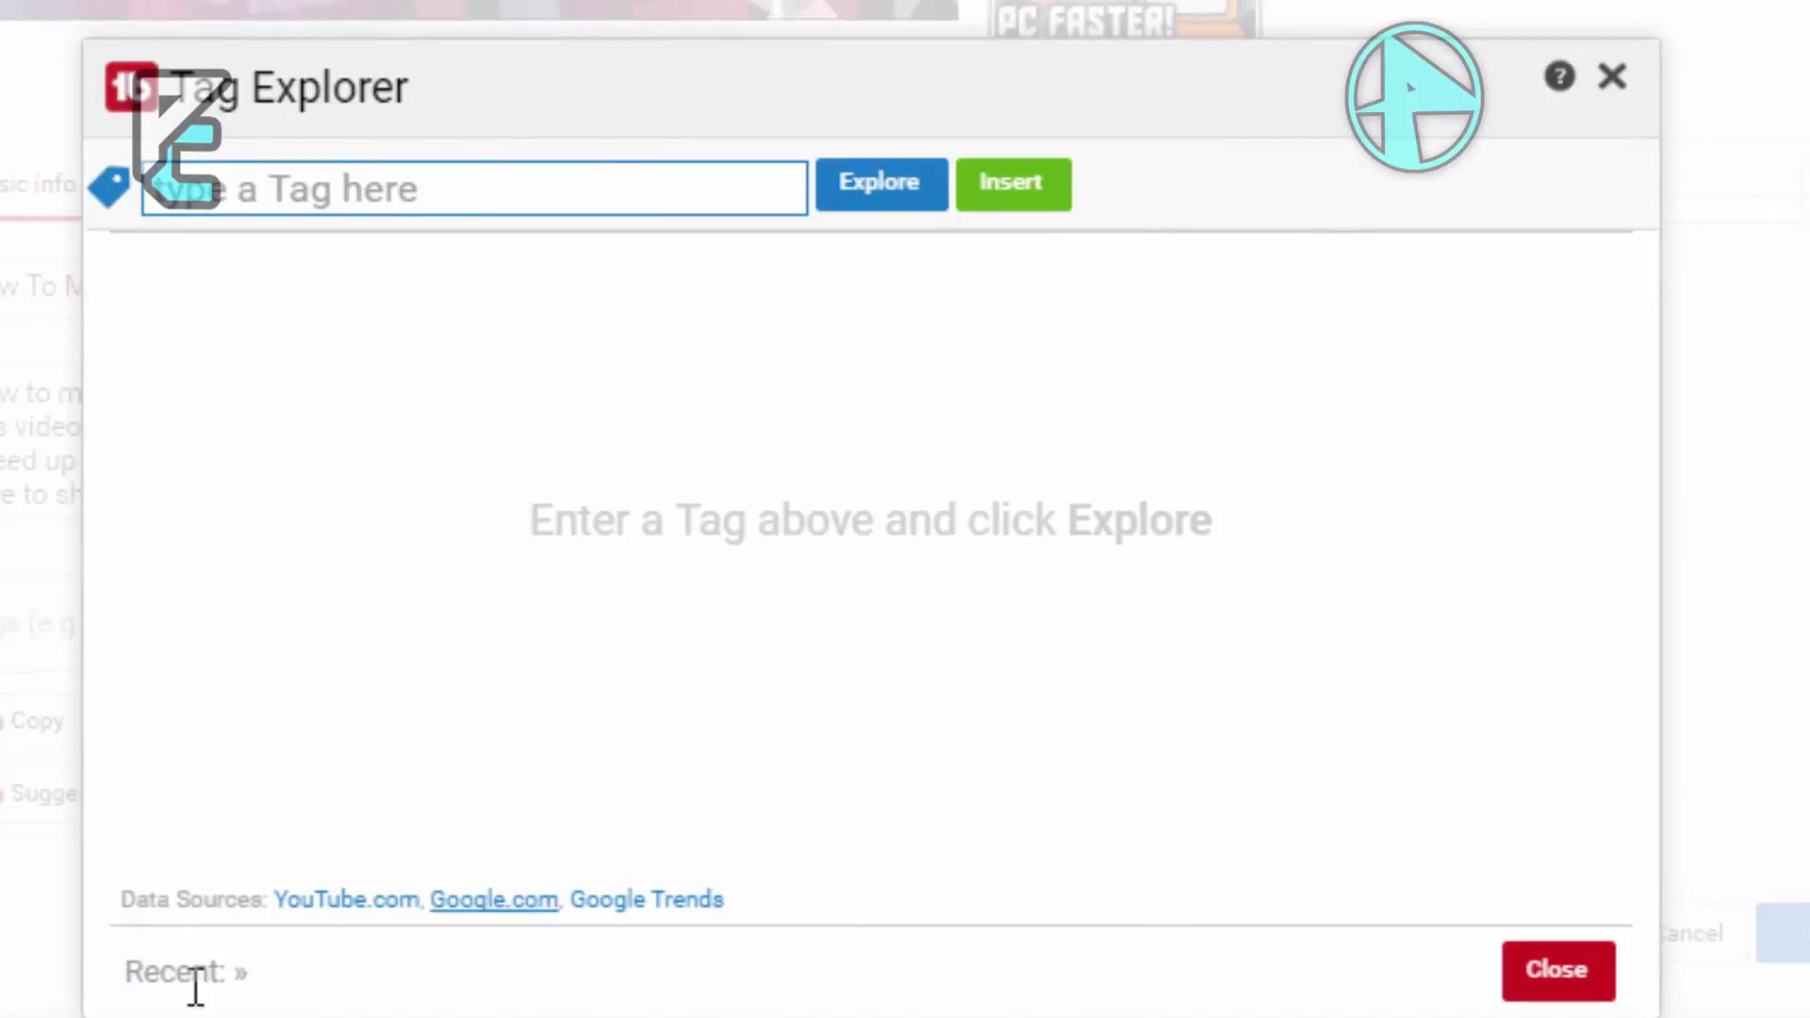
drag(746, 70, 416, 69)
- Enter 'speed up your pc in minutes' as the keyword to explore
click(451, 140)
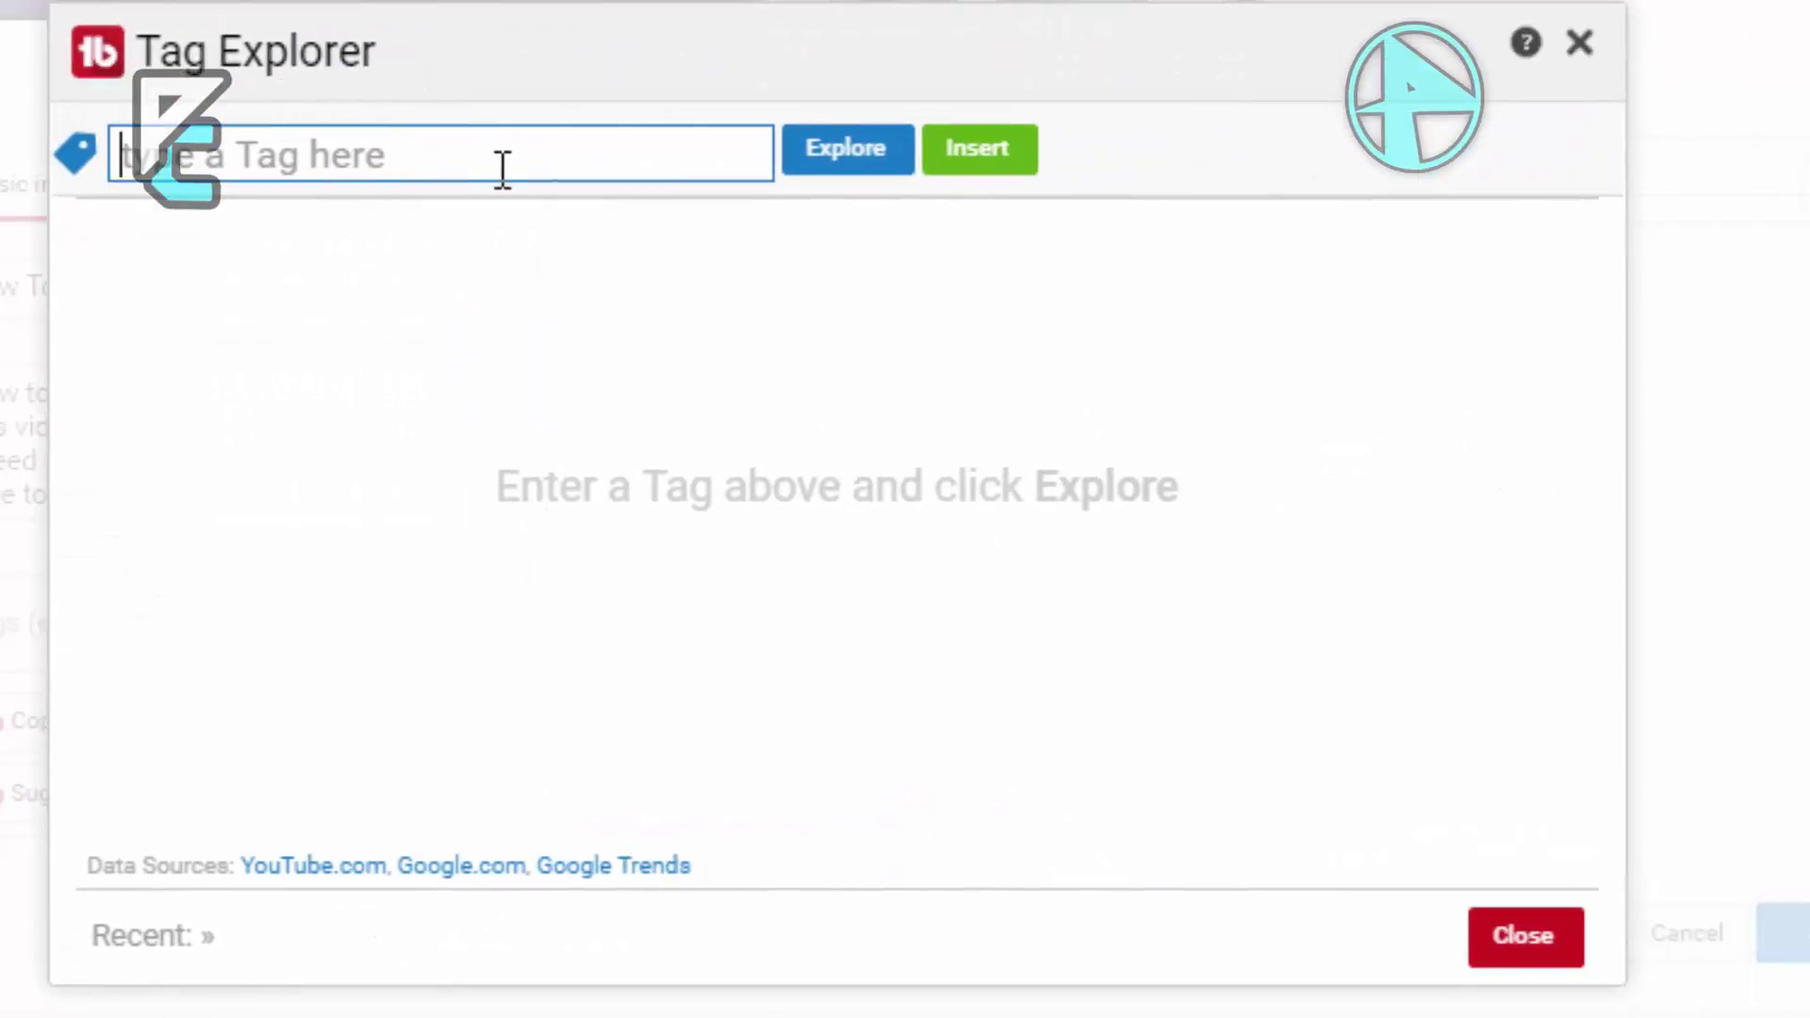
text(s)
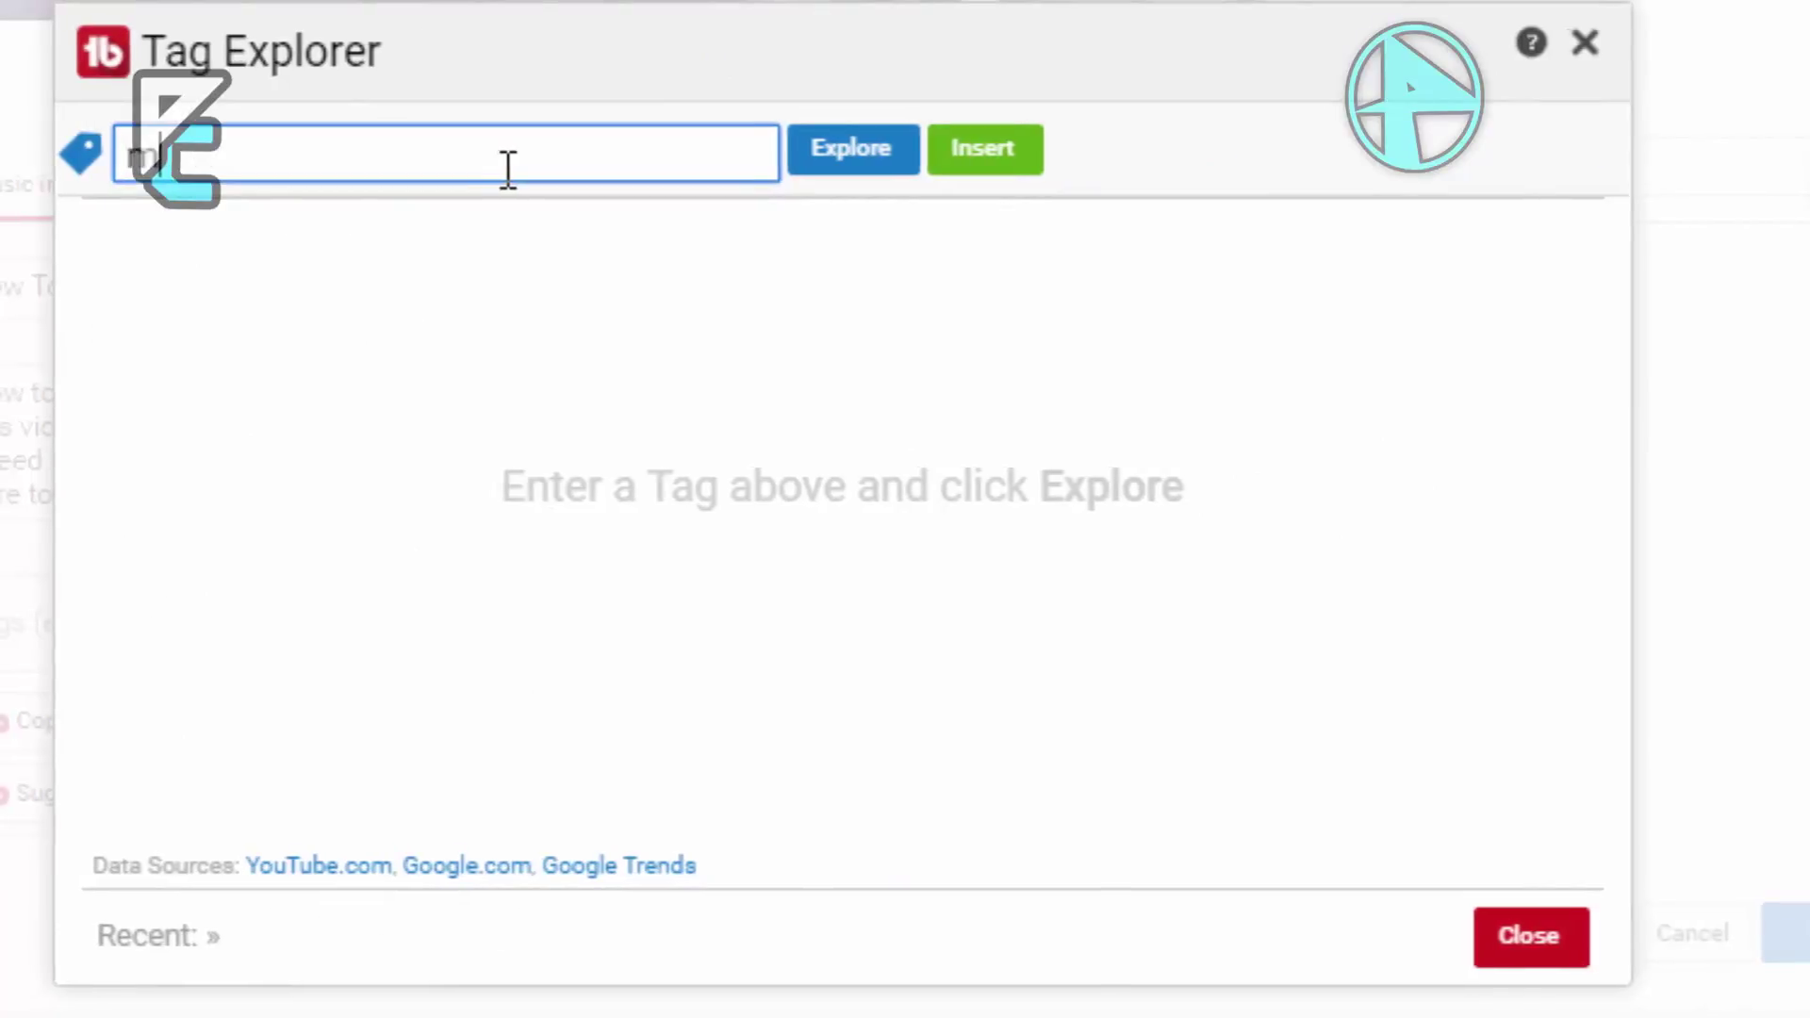
key(BackSpace)
text(s)
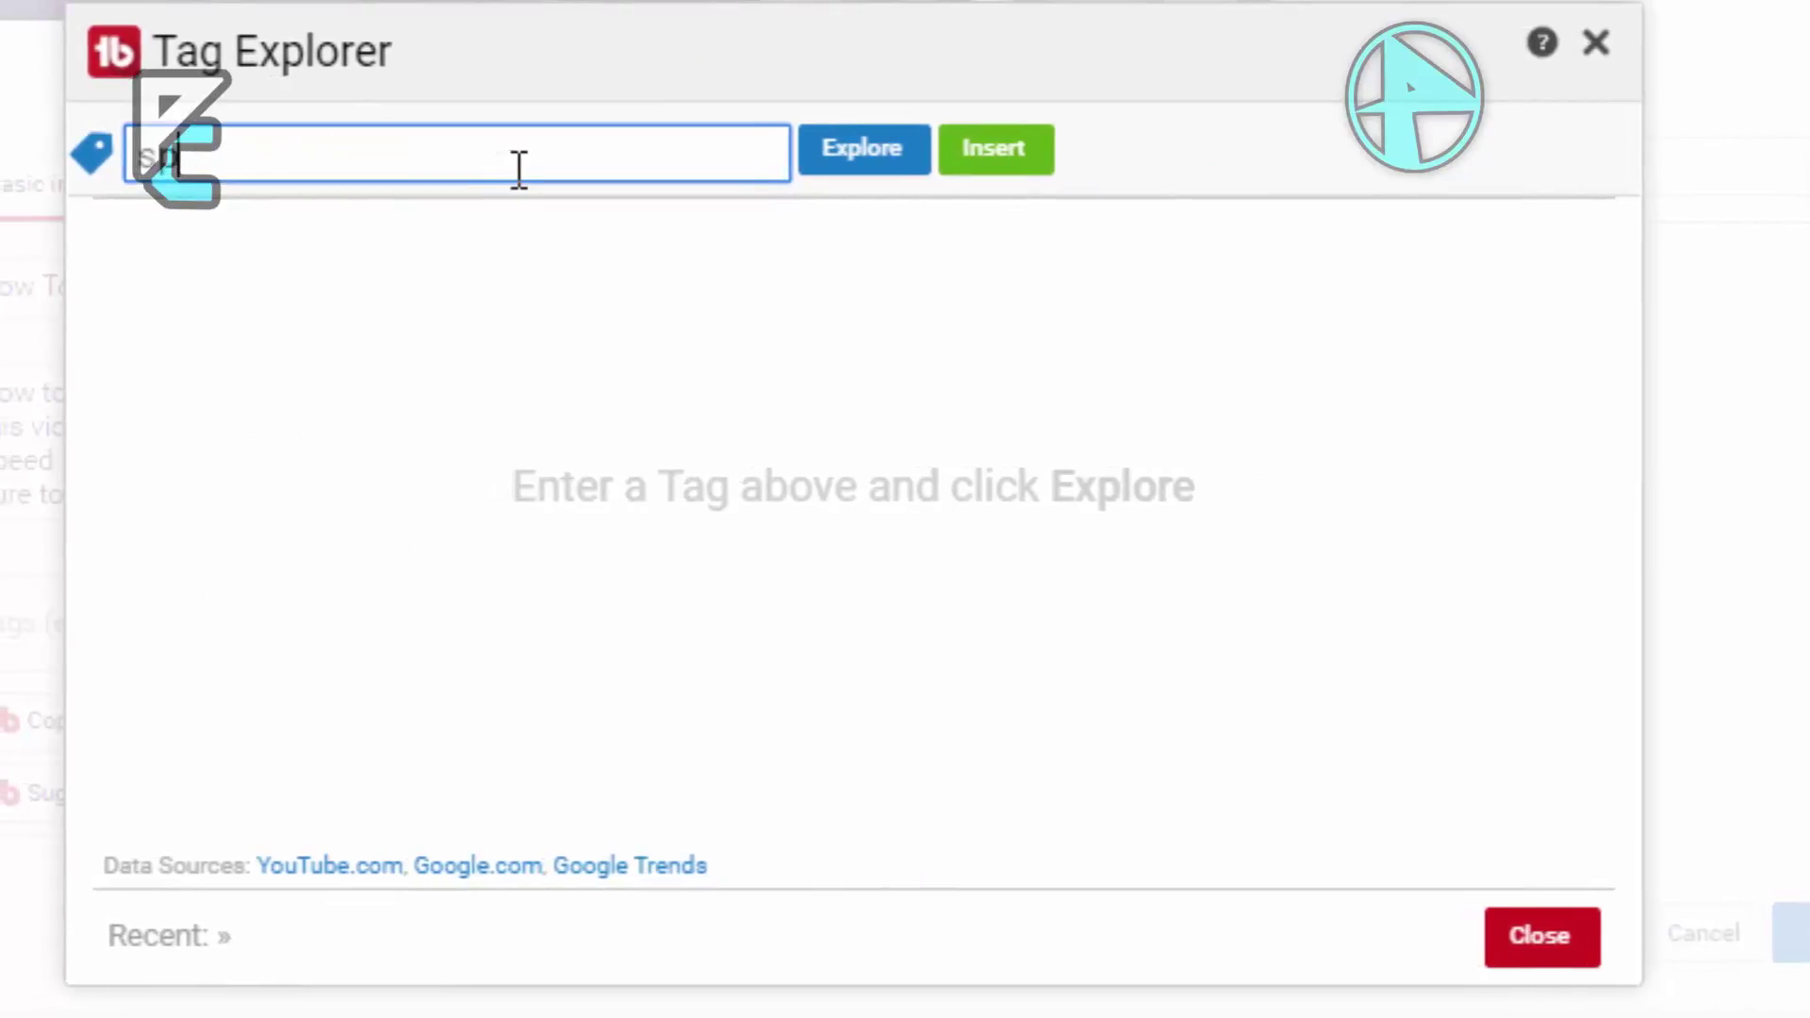
text(peed)
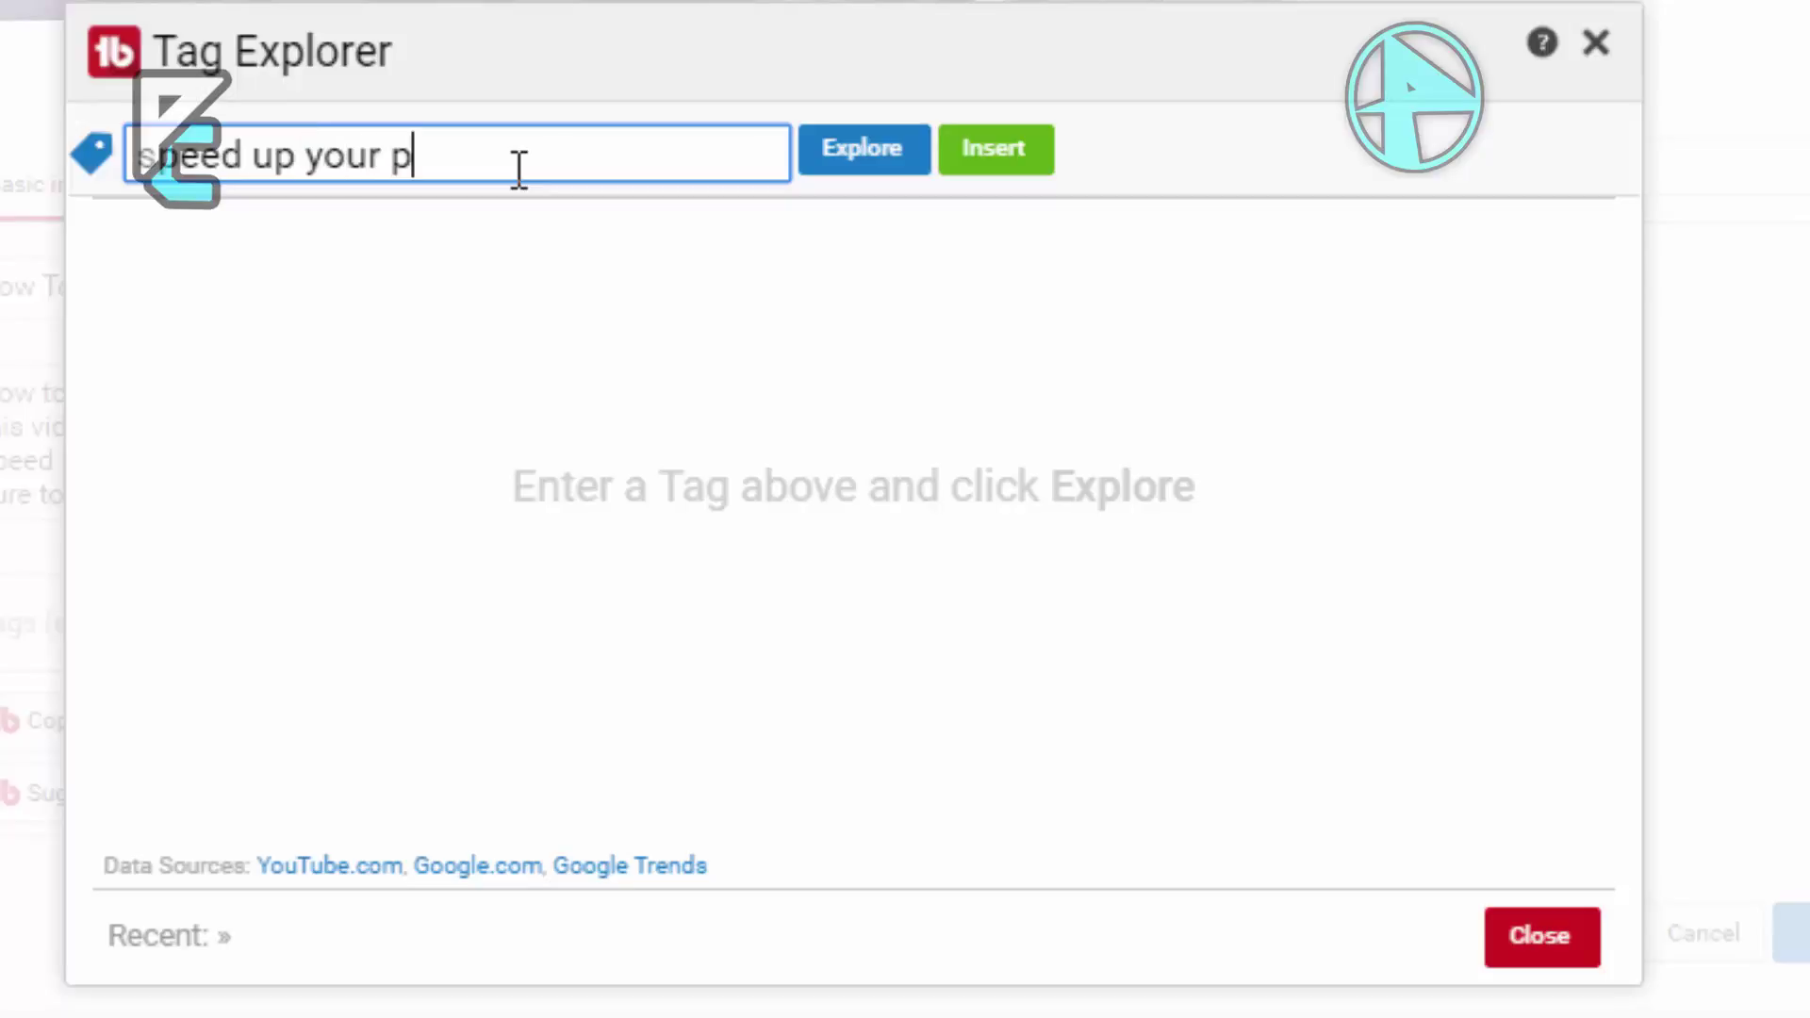
text(up your pc in minutes)
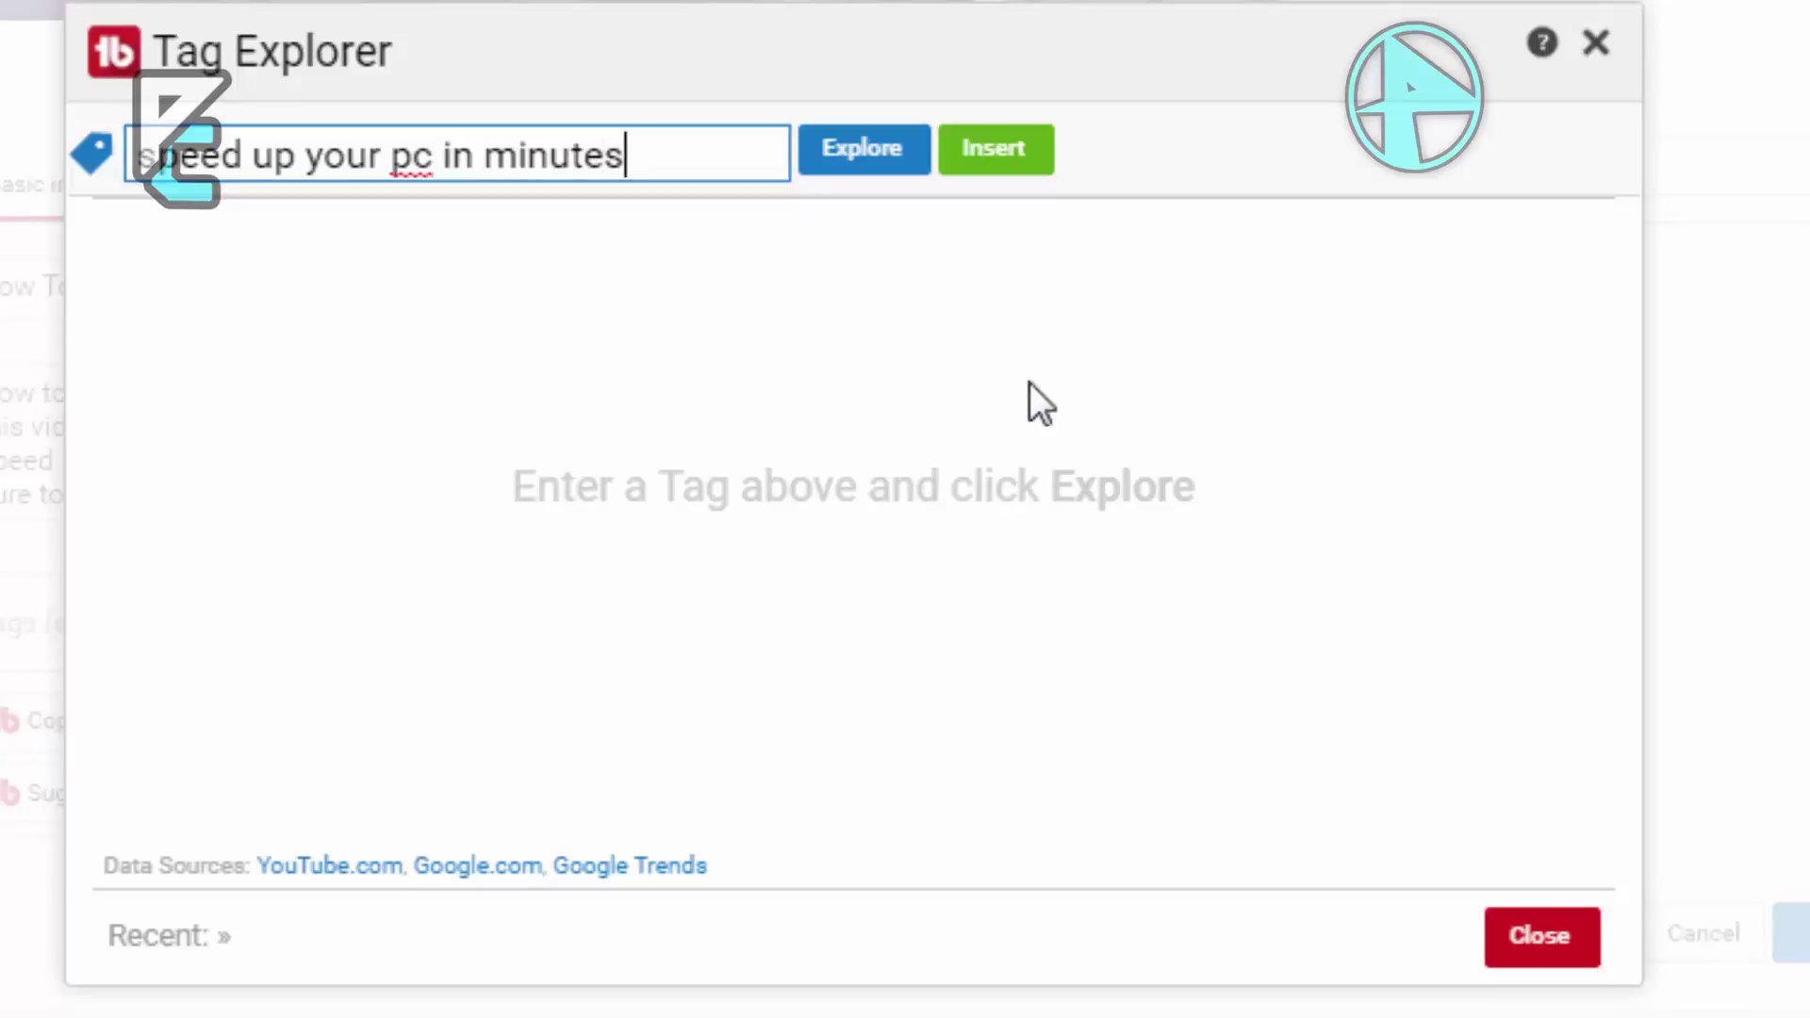
- Research 'speed up your pc in minutes', checking Trending and Auto-Suggested before the Summary
click(859, 151)
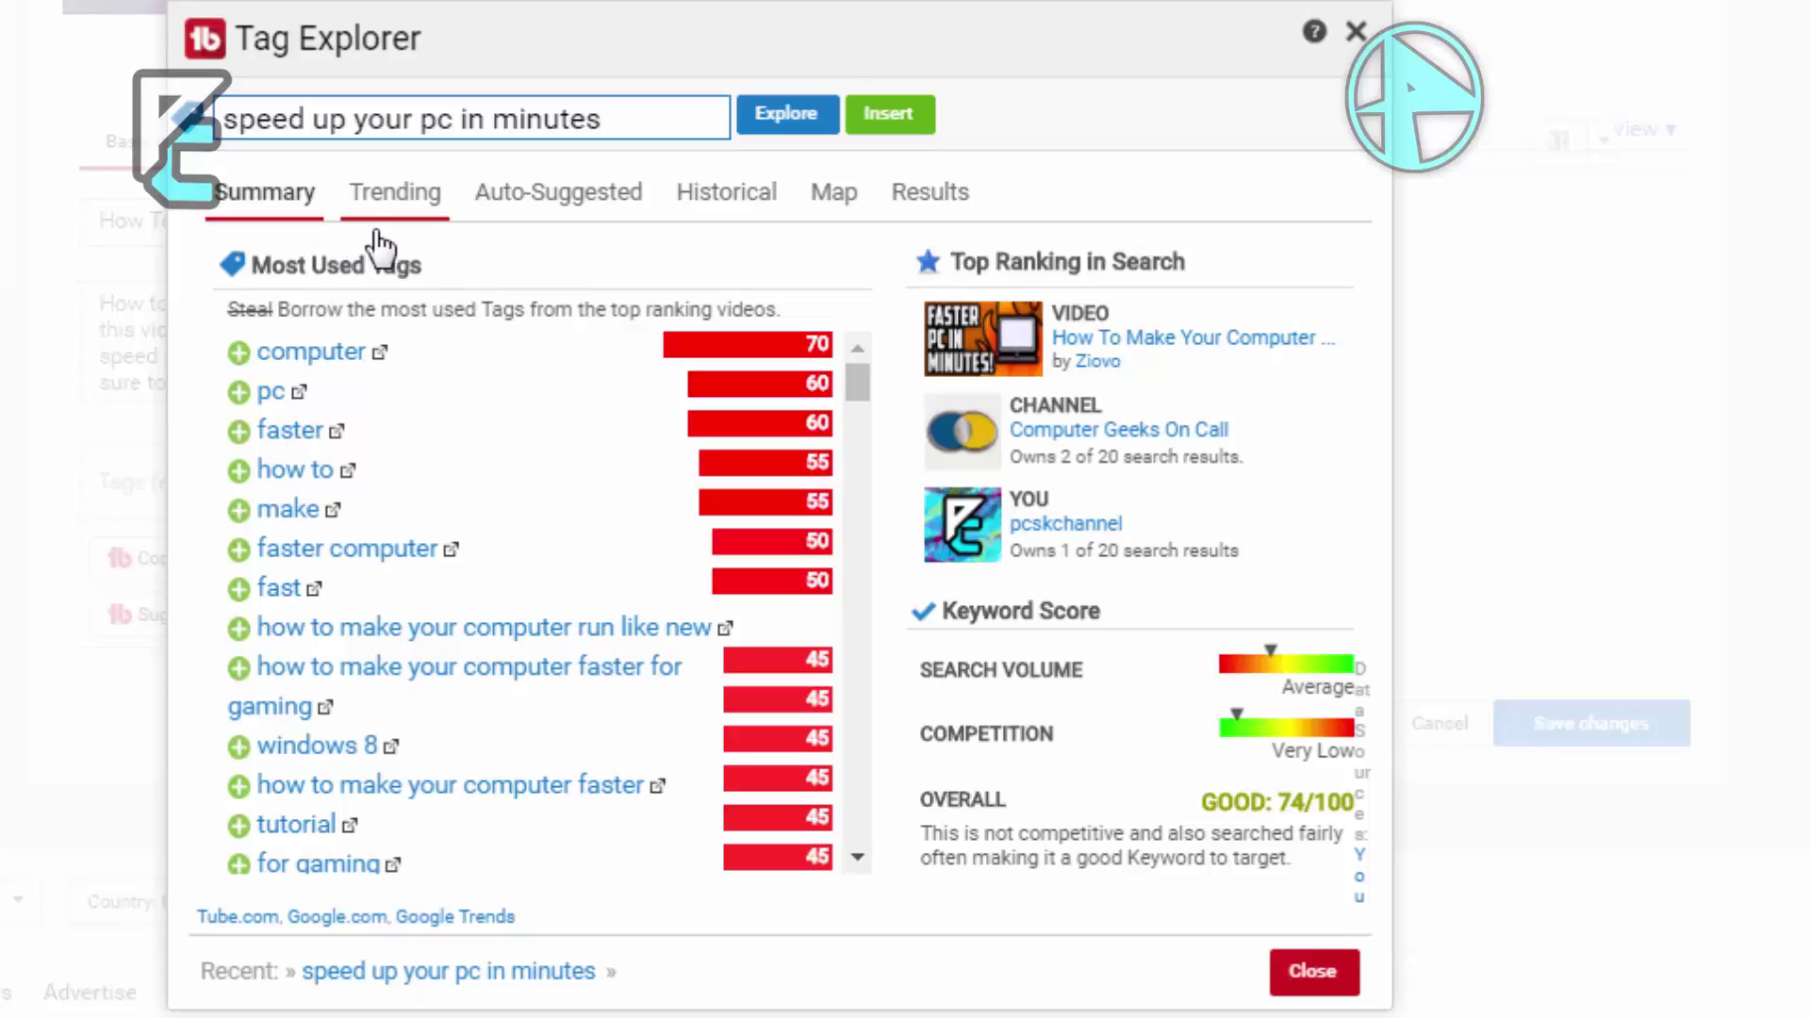
click(405, 206)
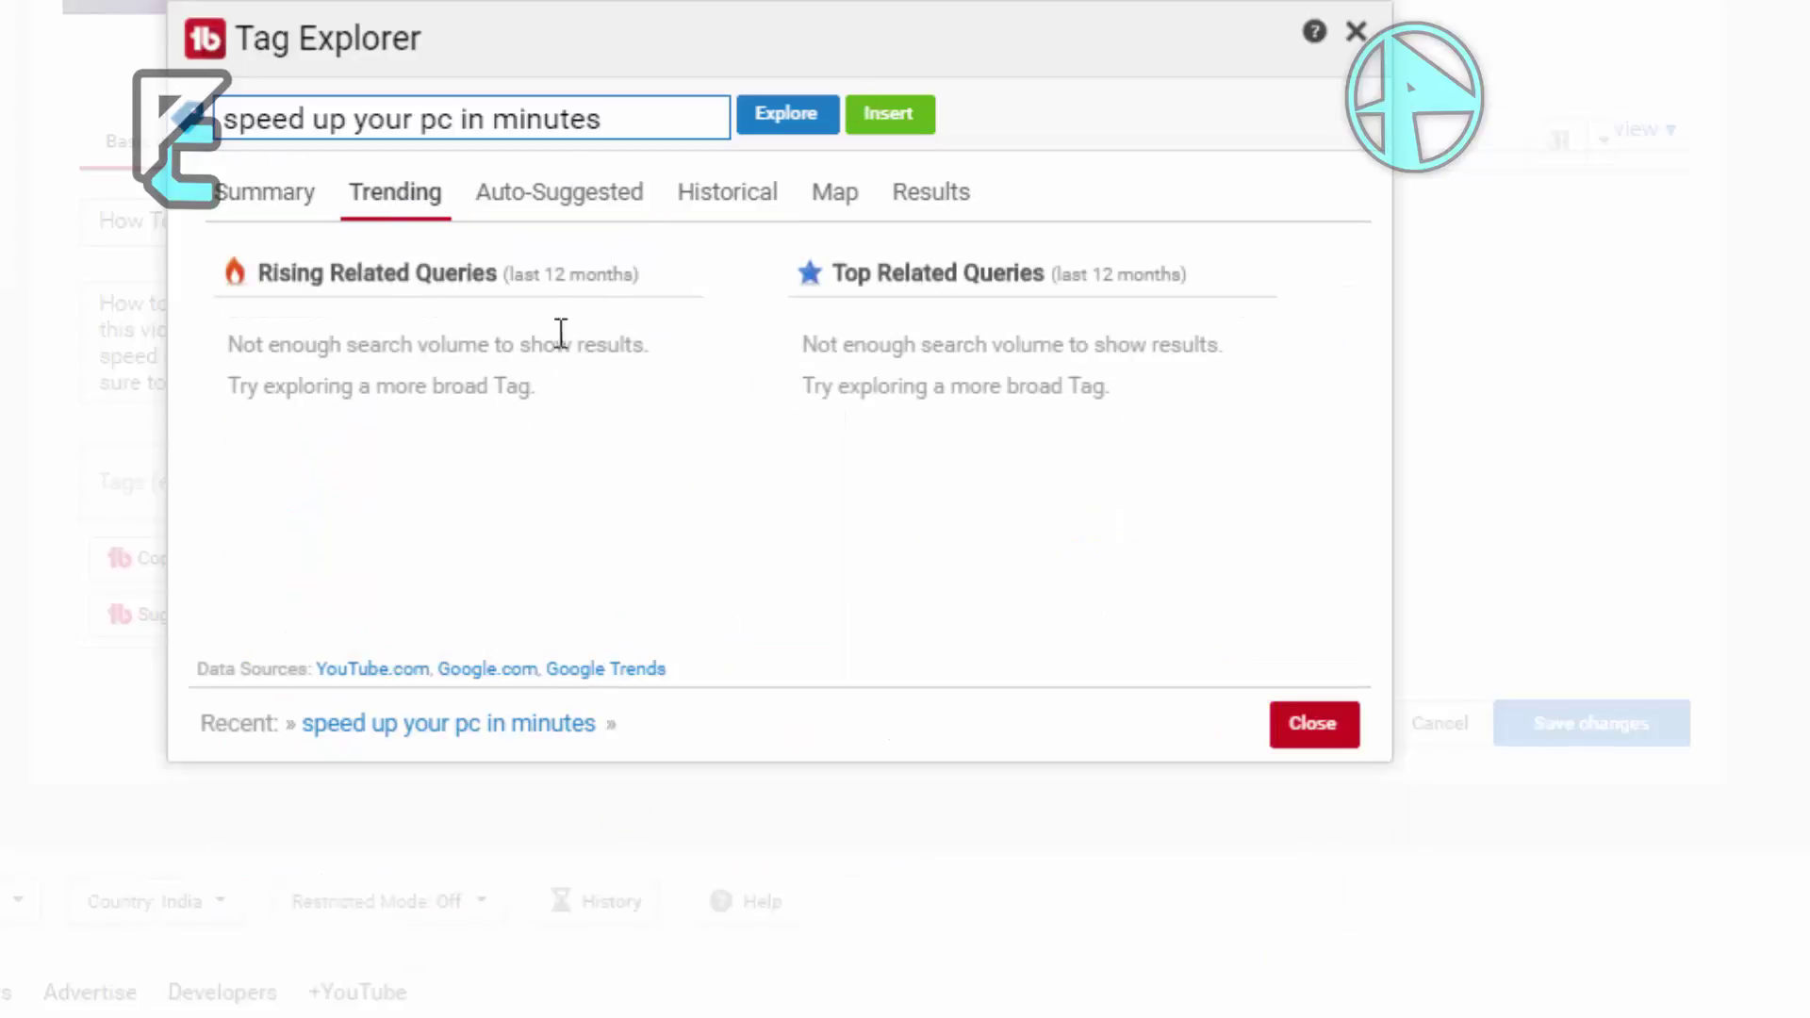
click(618, 247)
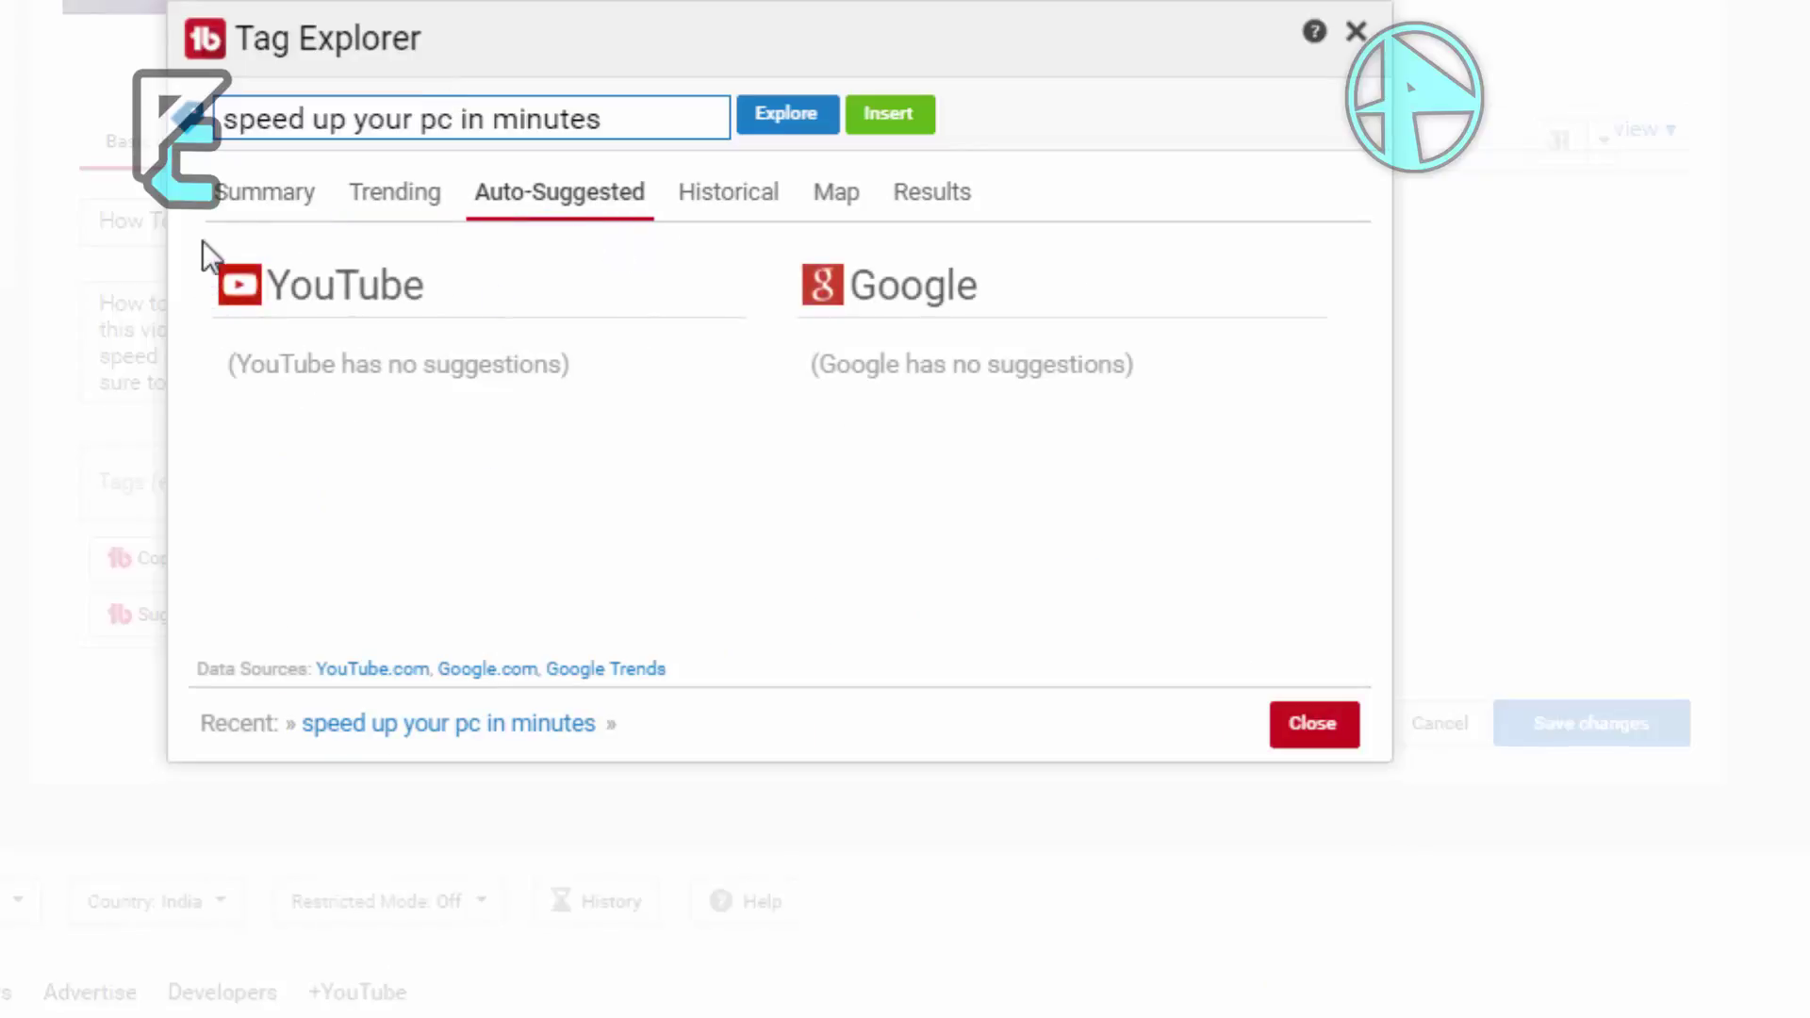
click(236, 212)
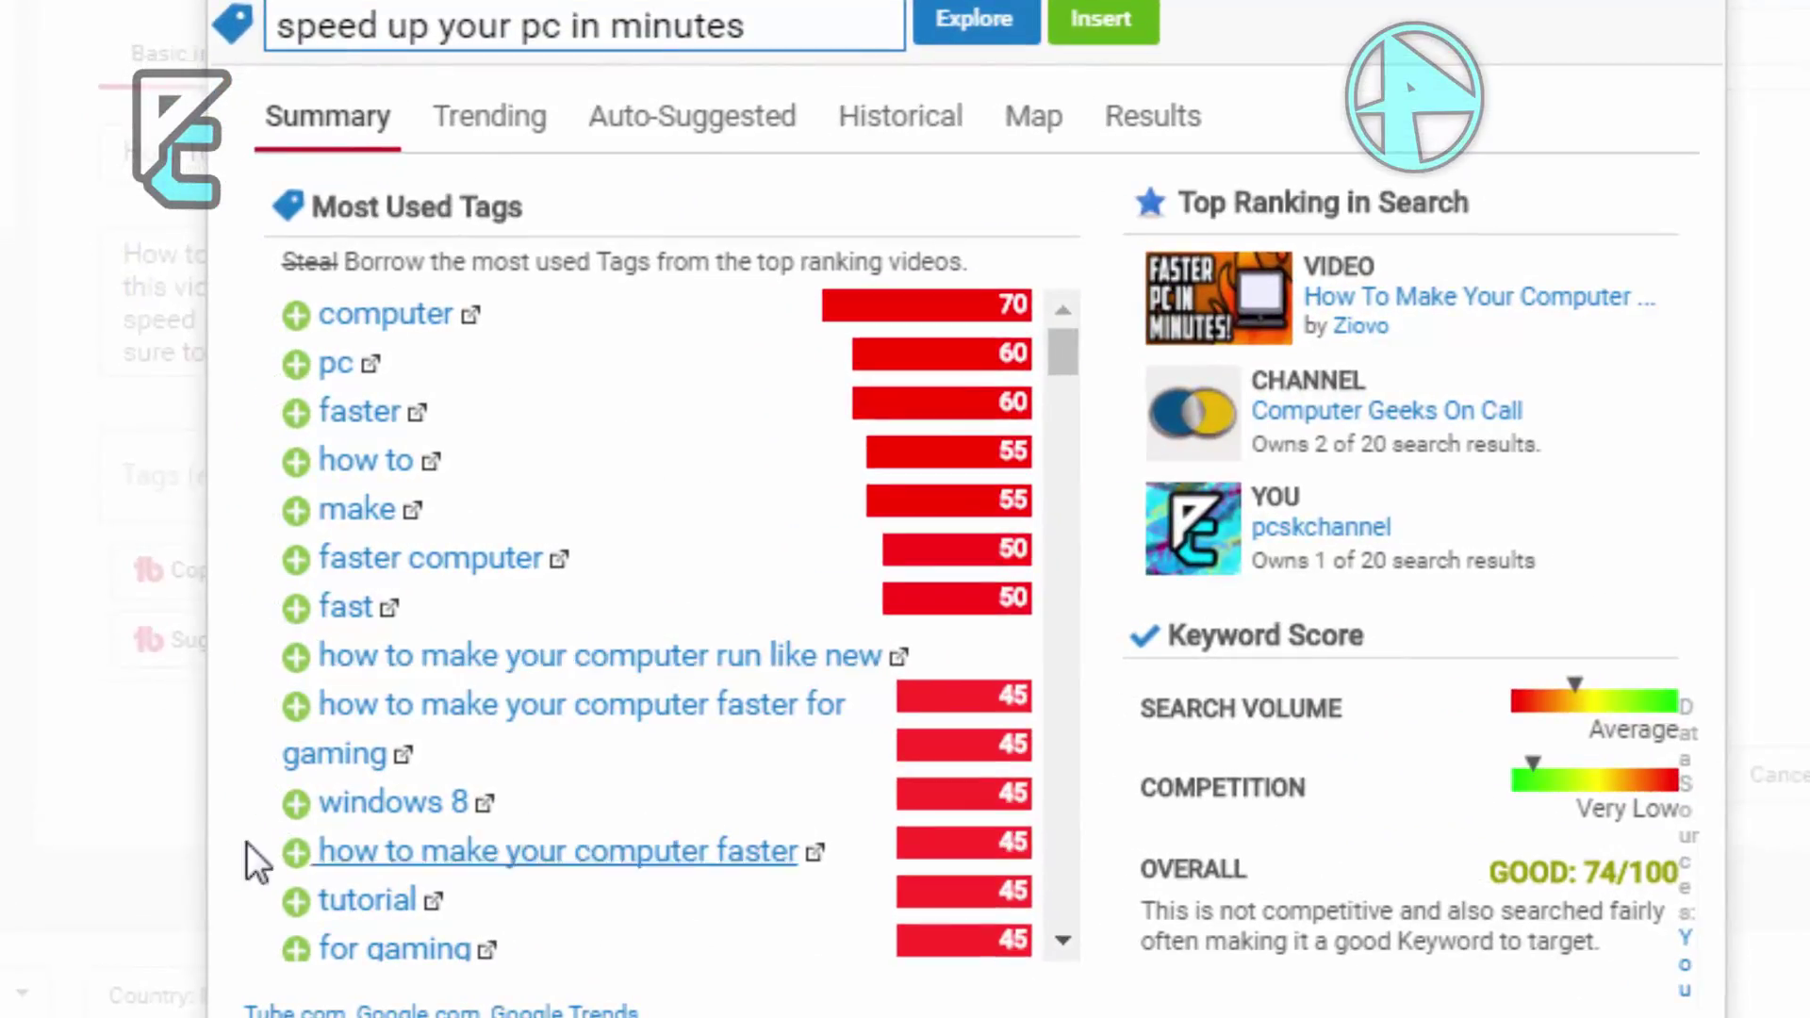
- Add 'how to make your computer faster', 'fast' and 'pc' as tags, then close Tag Explorer
click(295, 853)
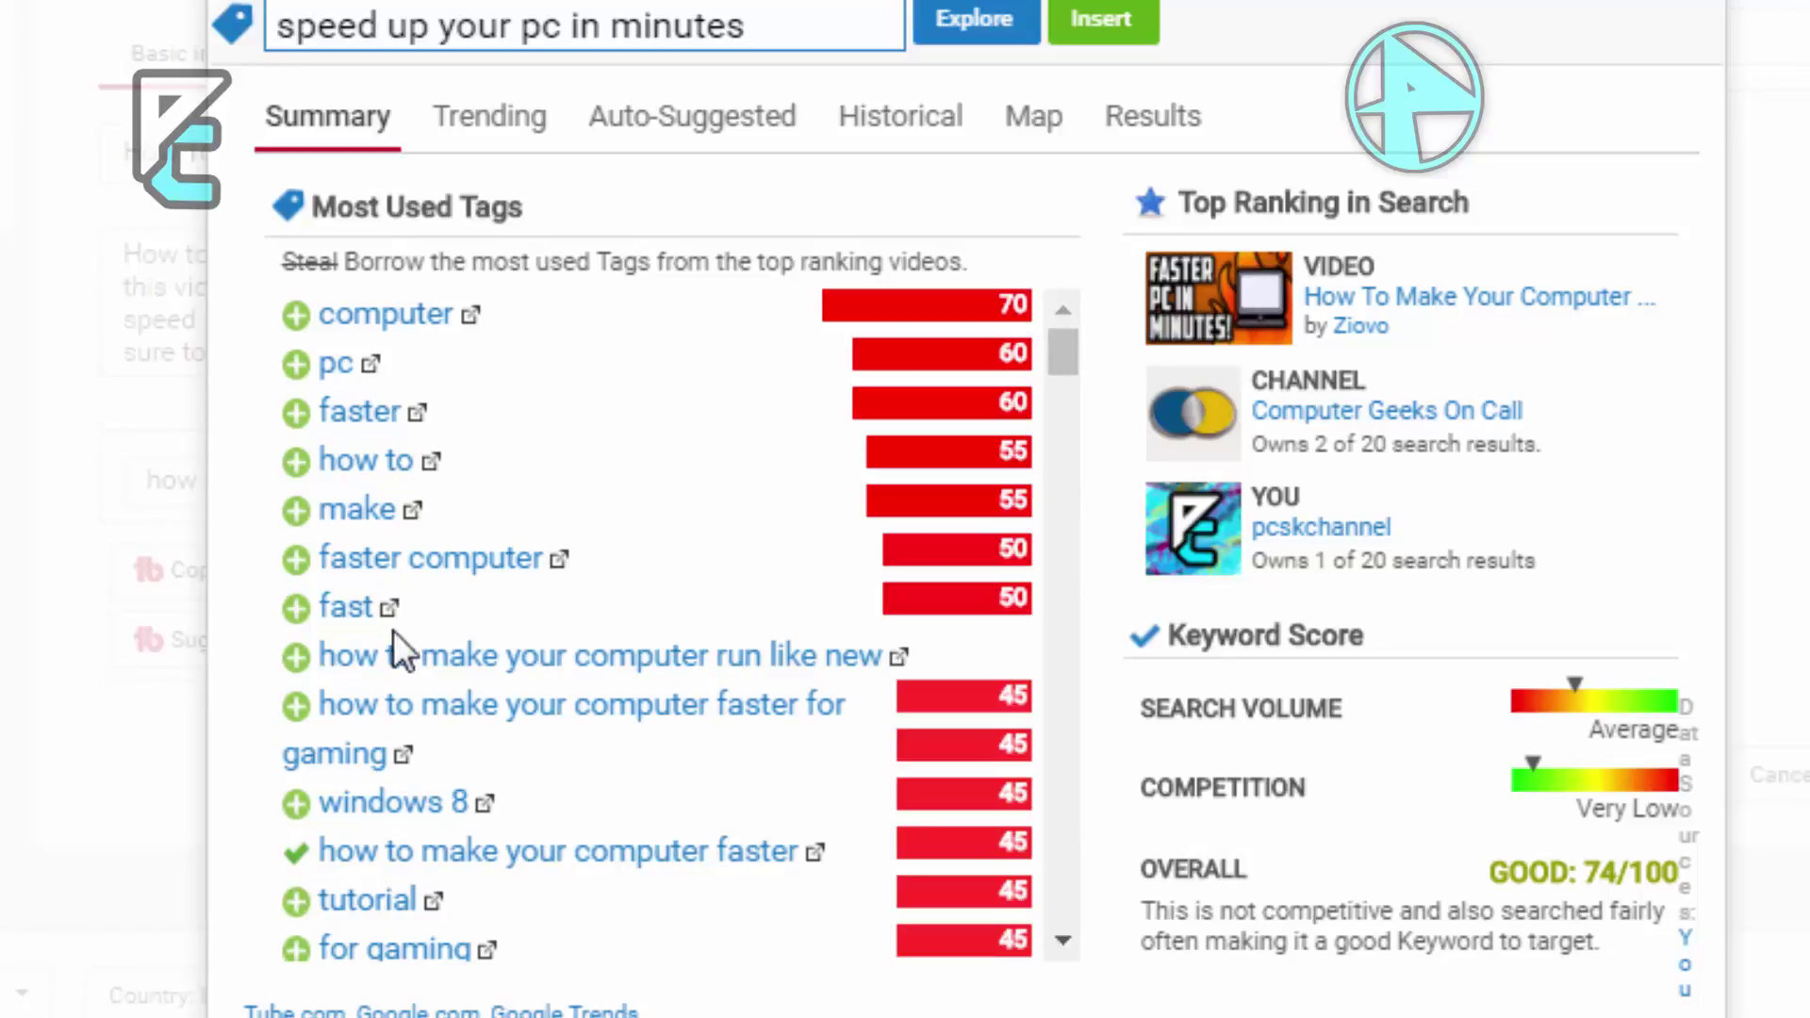
click(295, 608)
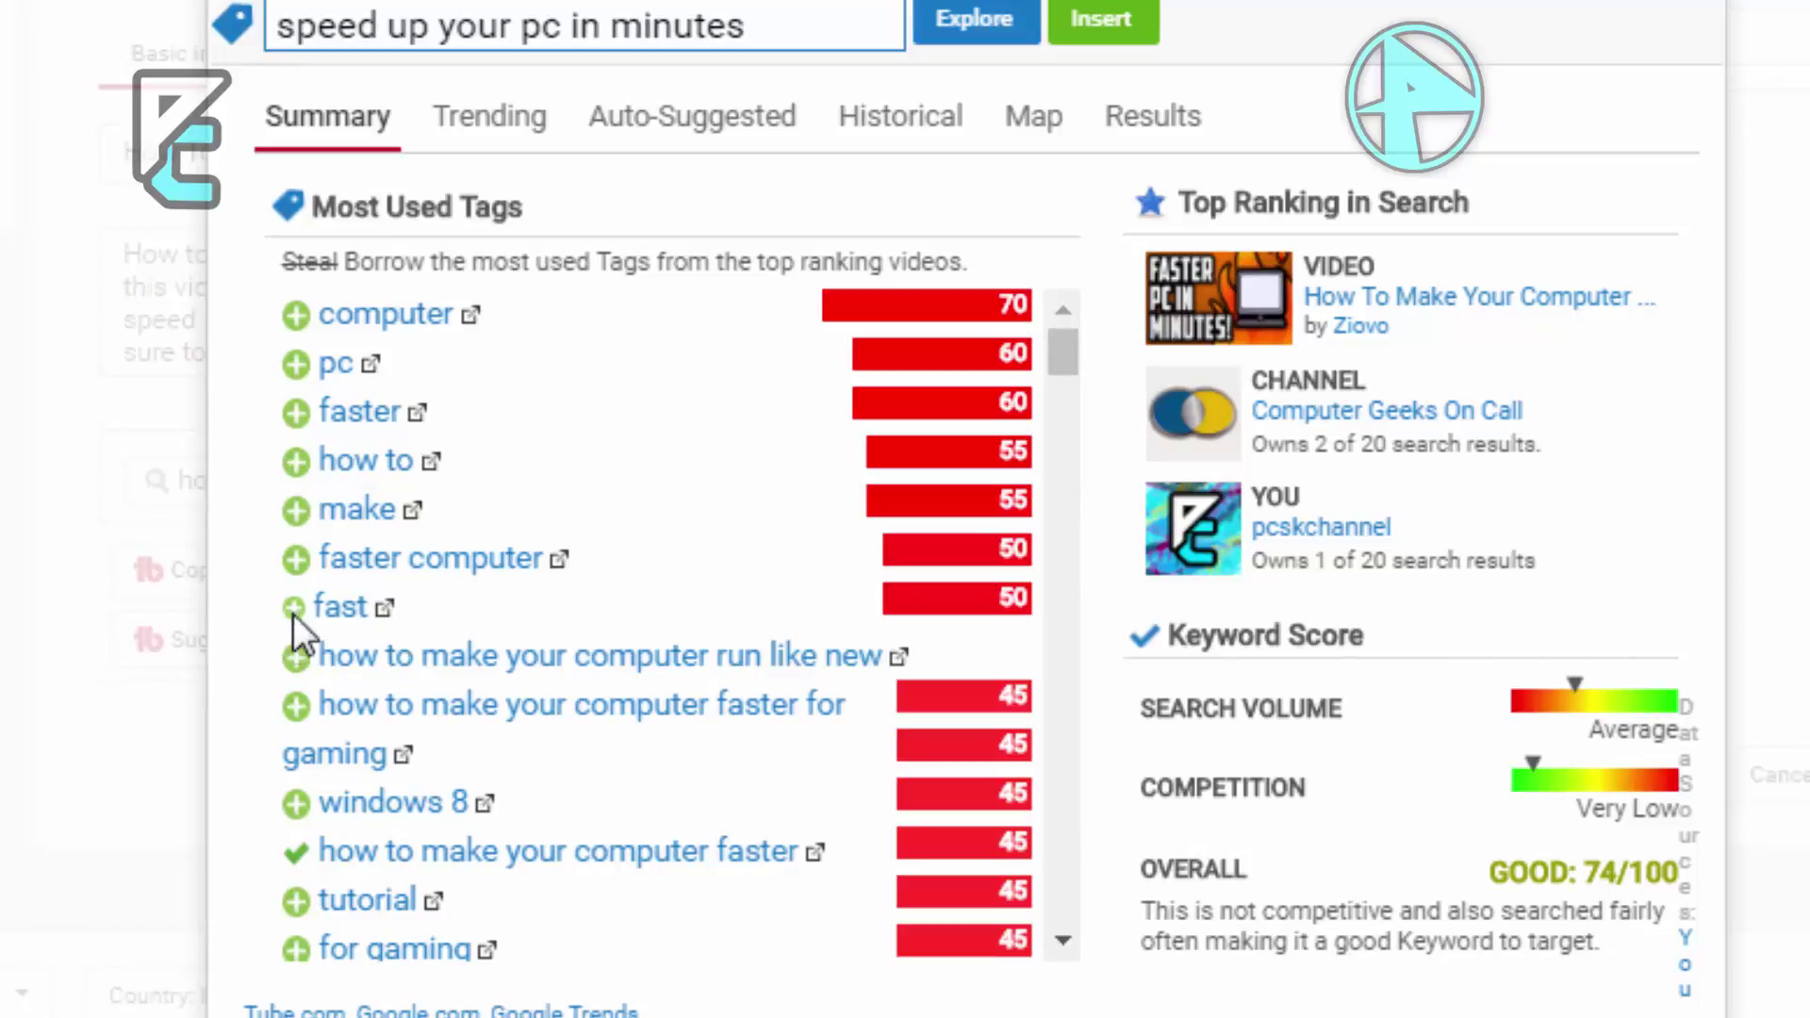
click(296, 365)
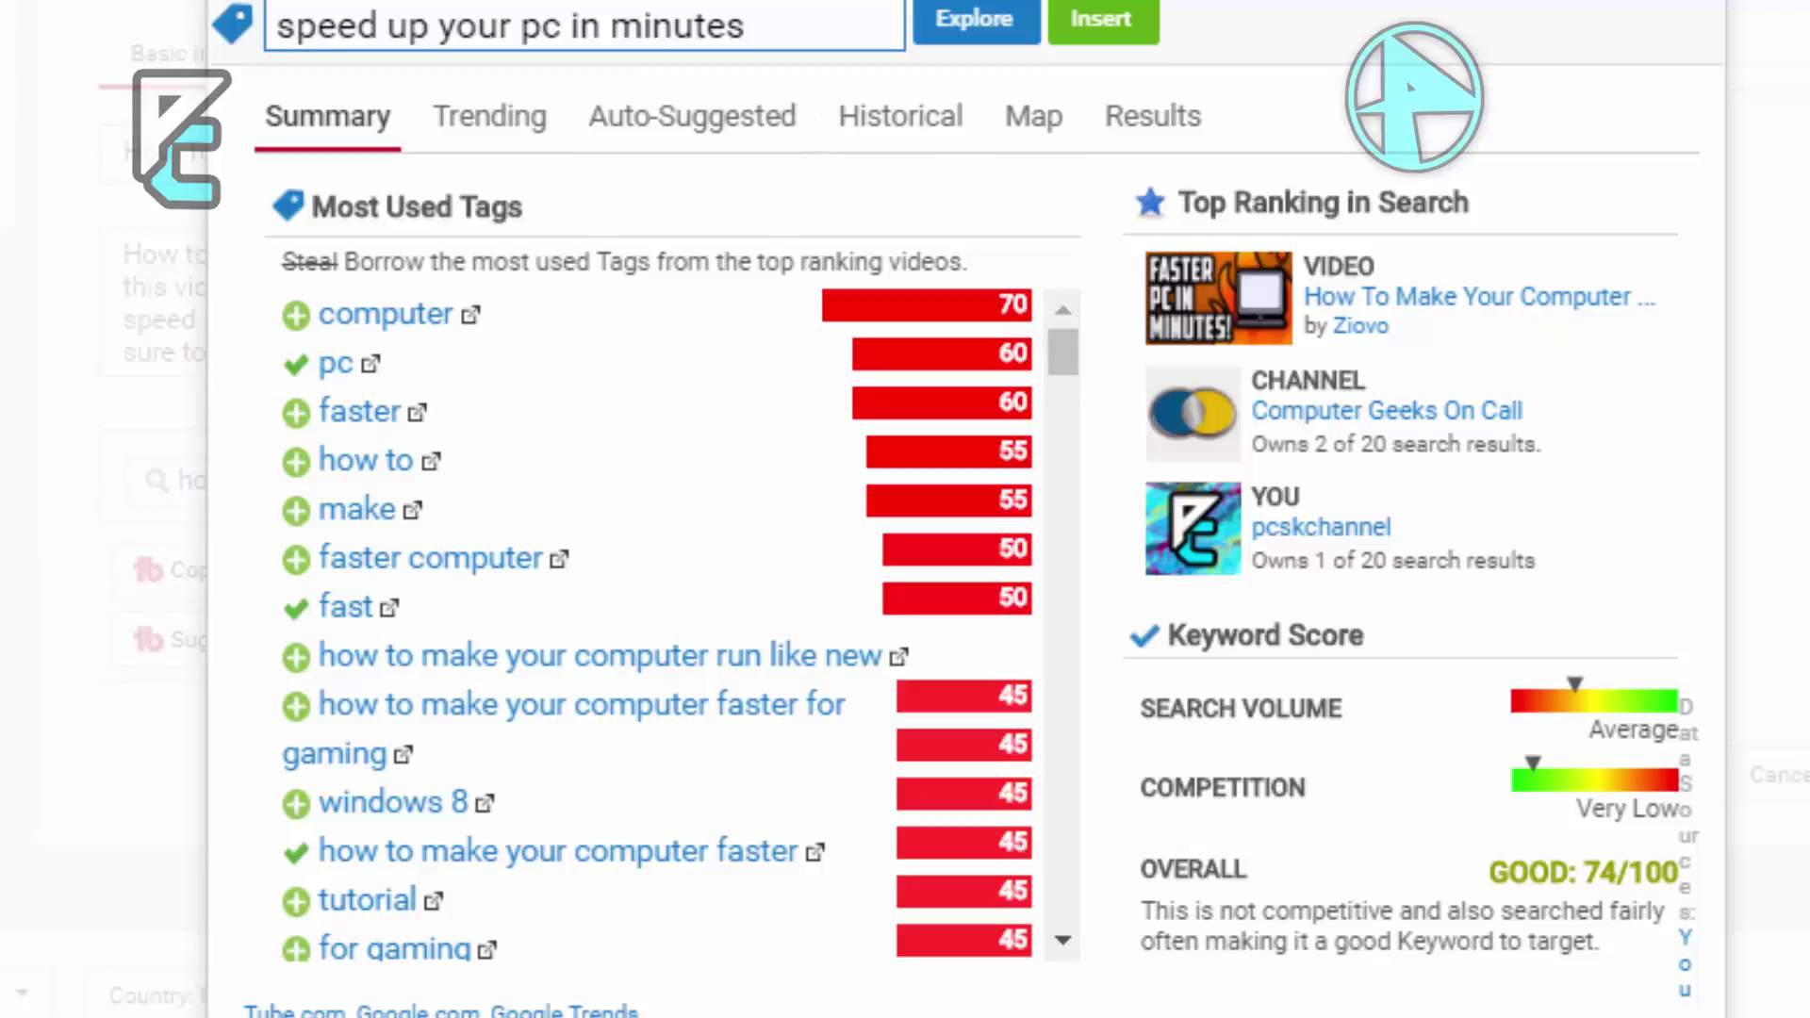
key(Escape)
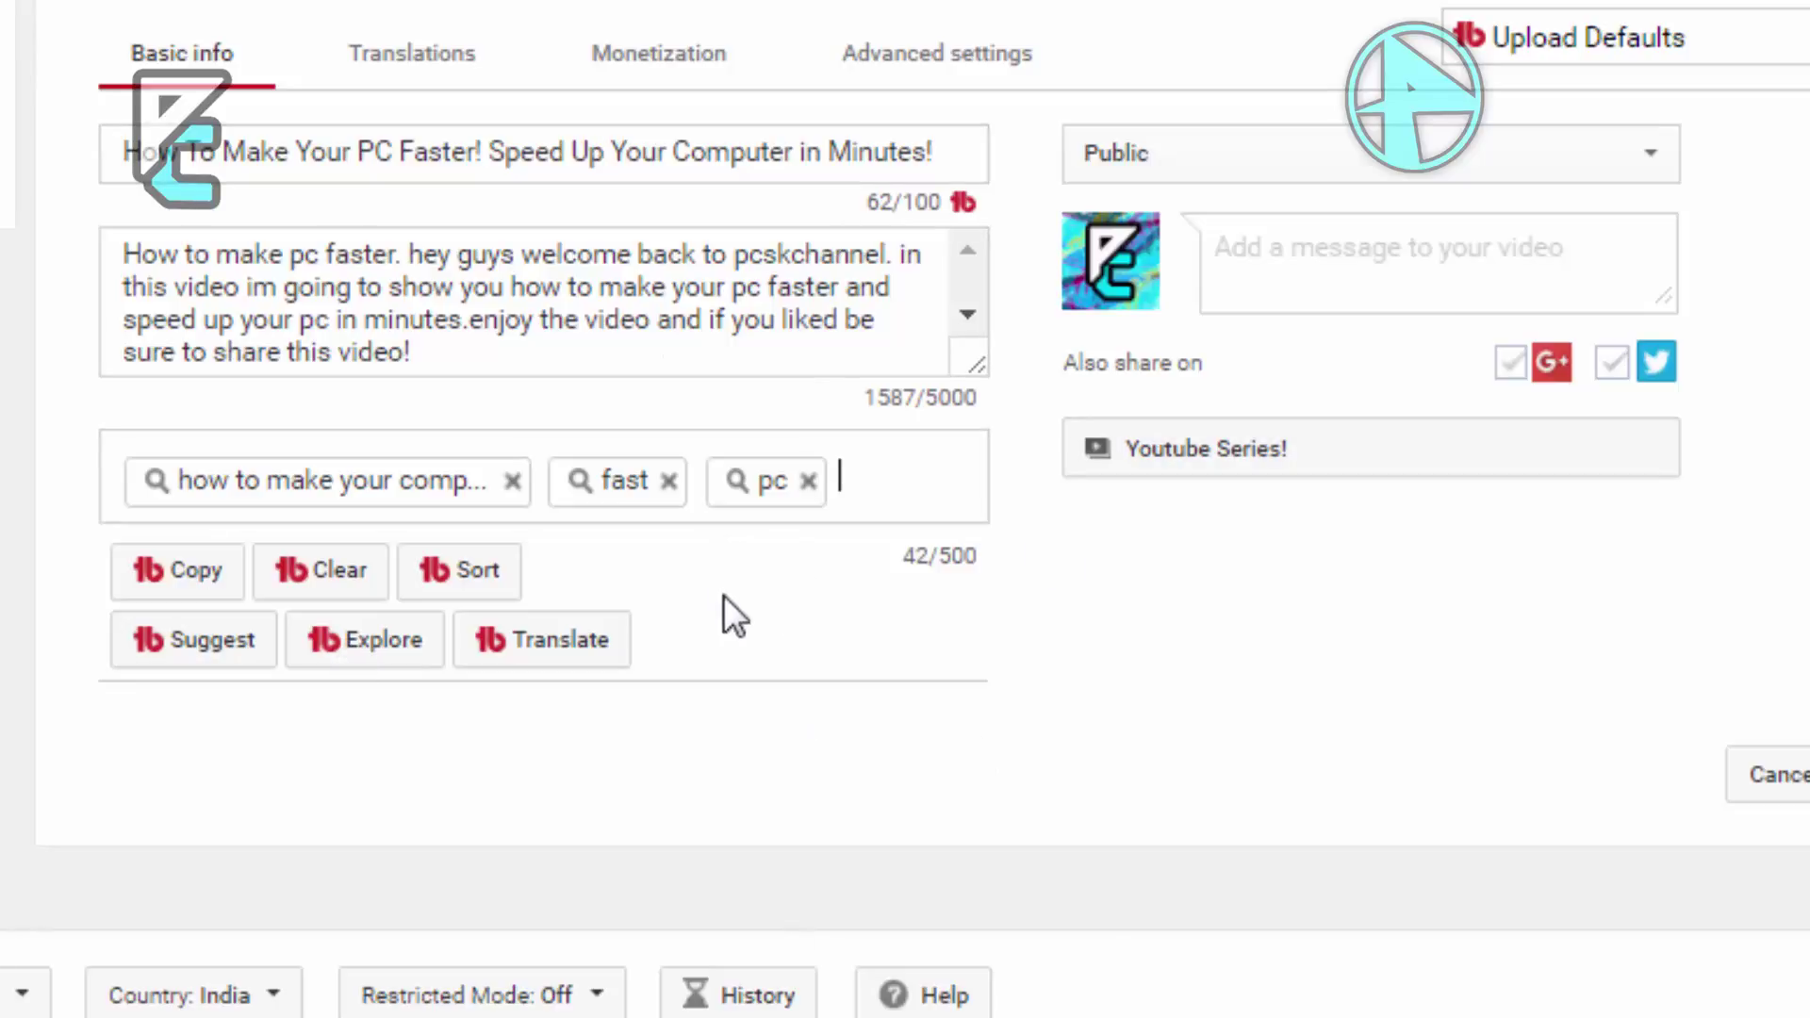
- Reopen Tag Explorer and research the keyword 'make your pc faster'
click(422, 658)
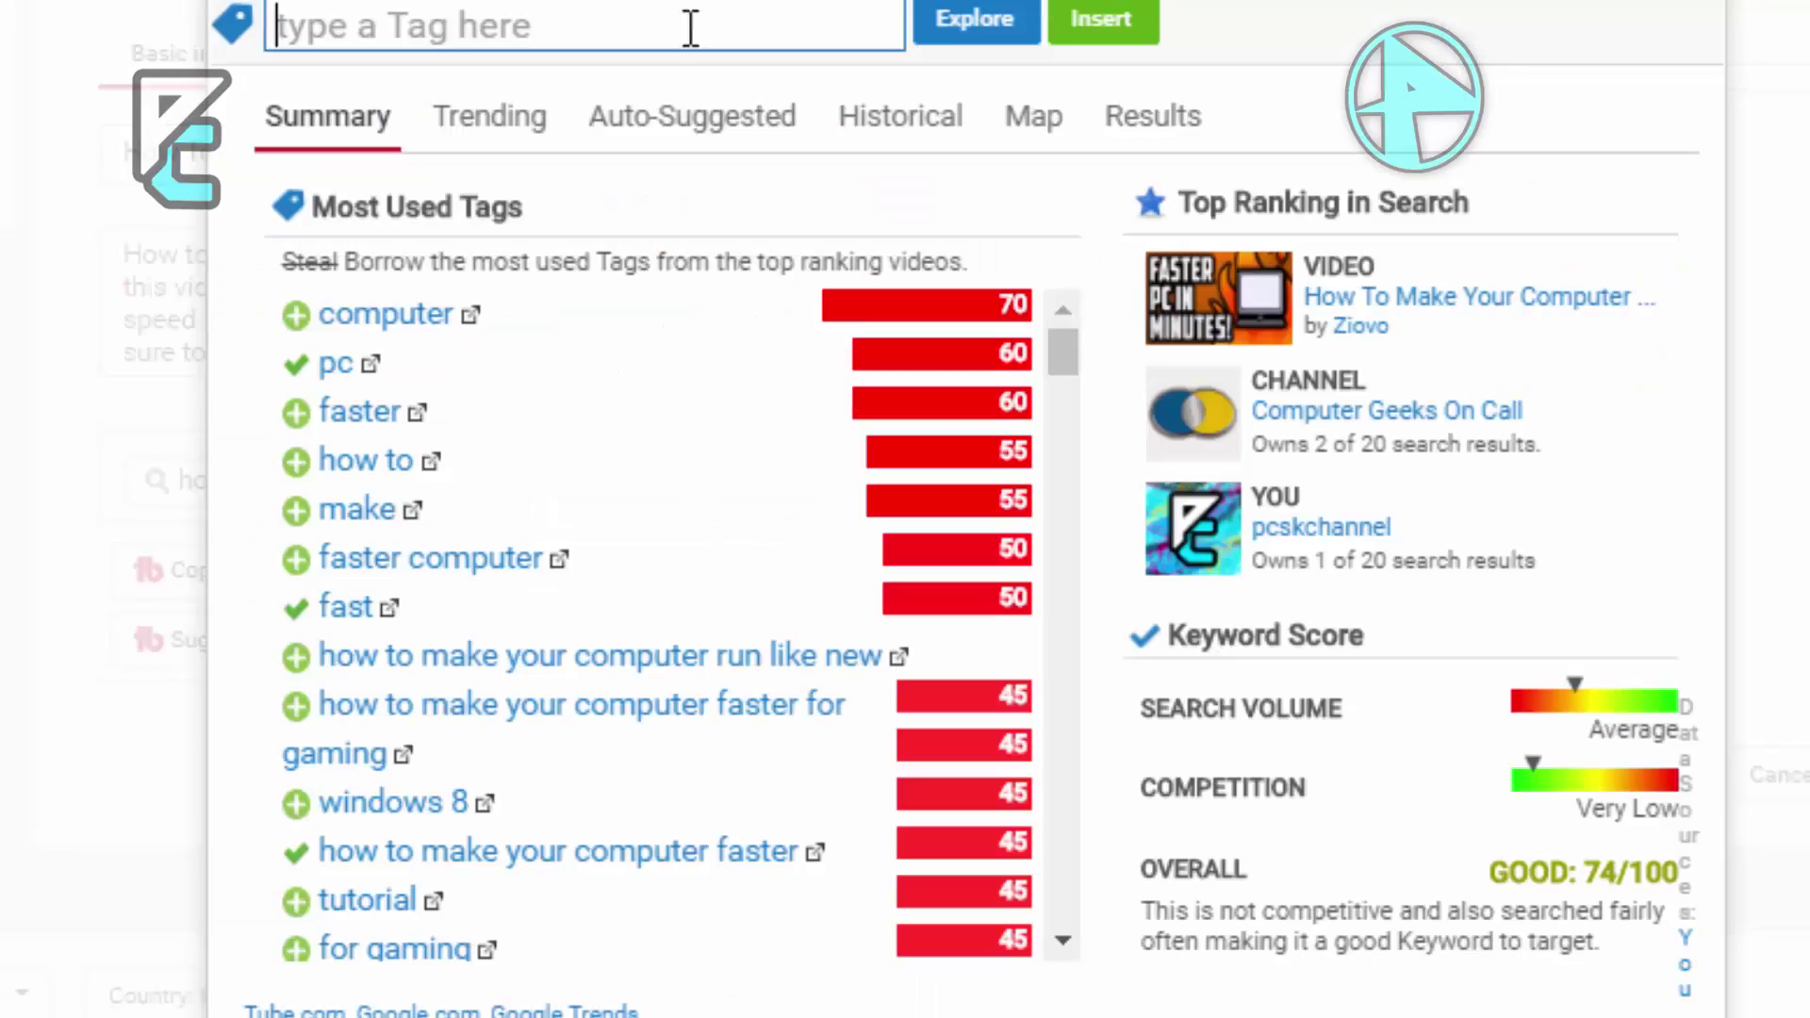
text(s)
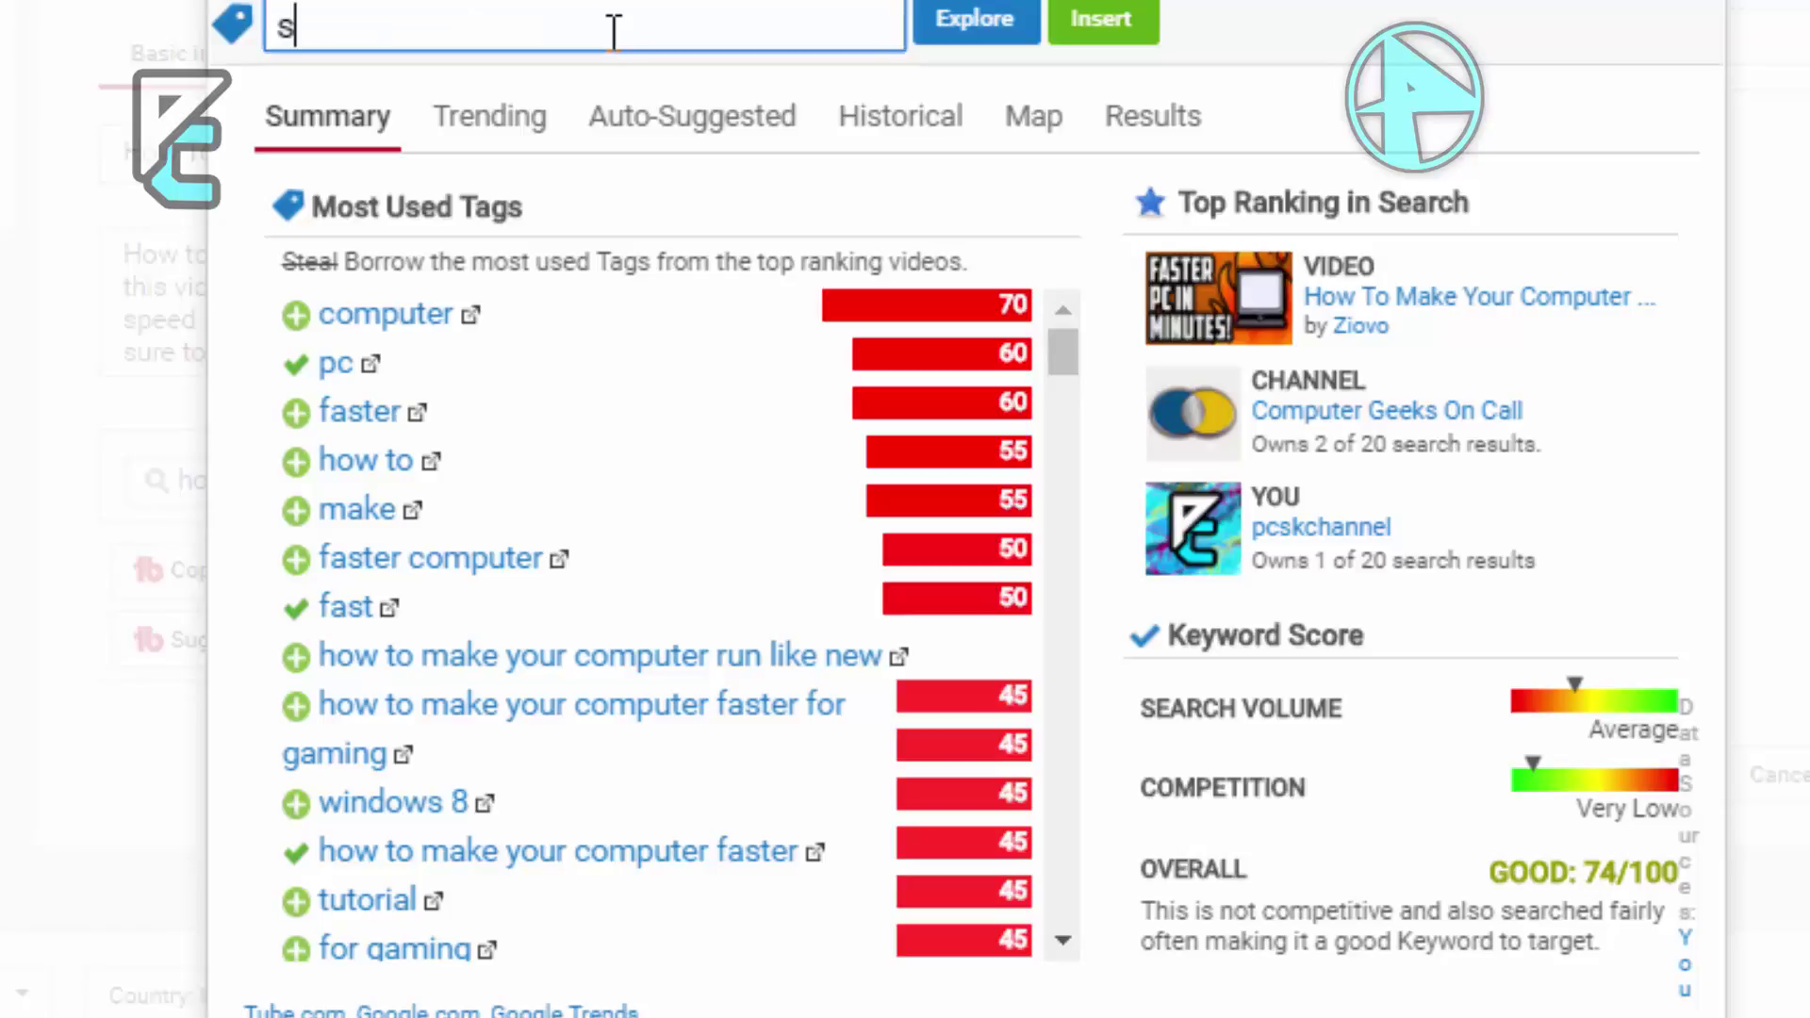
key(BackSpace)
text(make your)
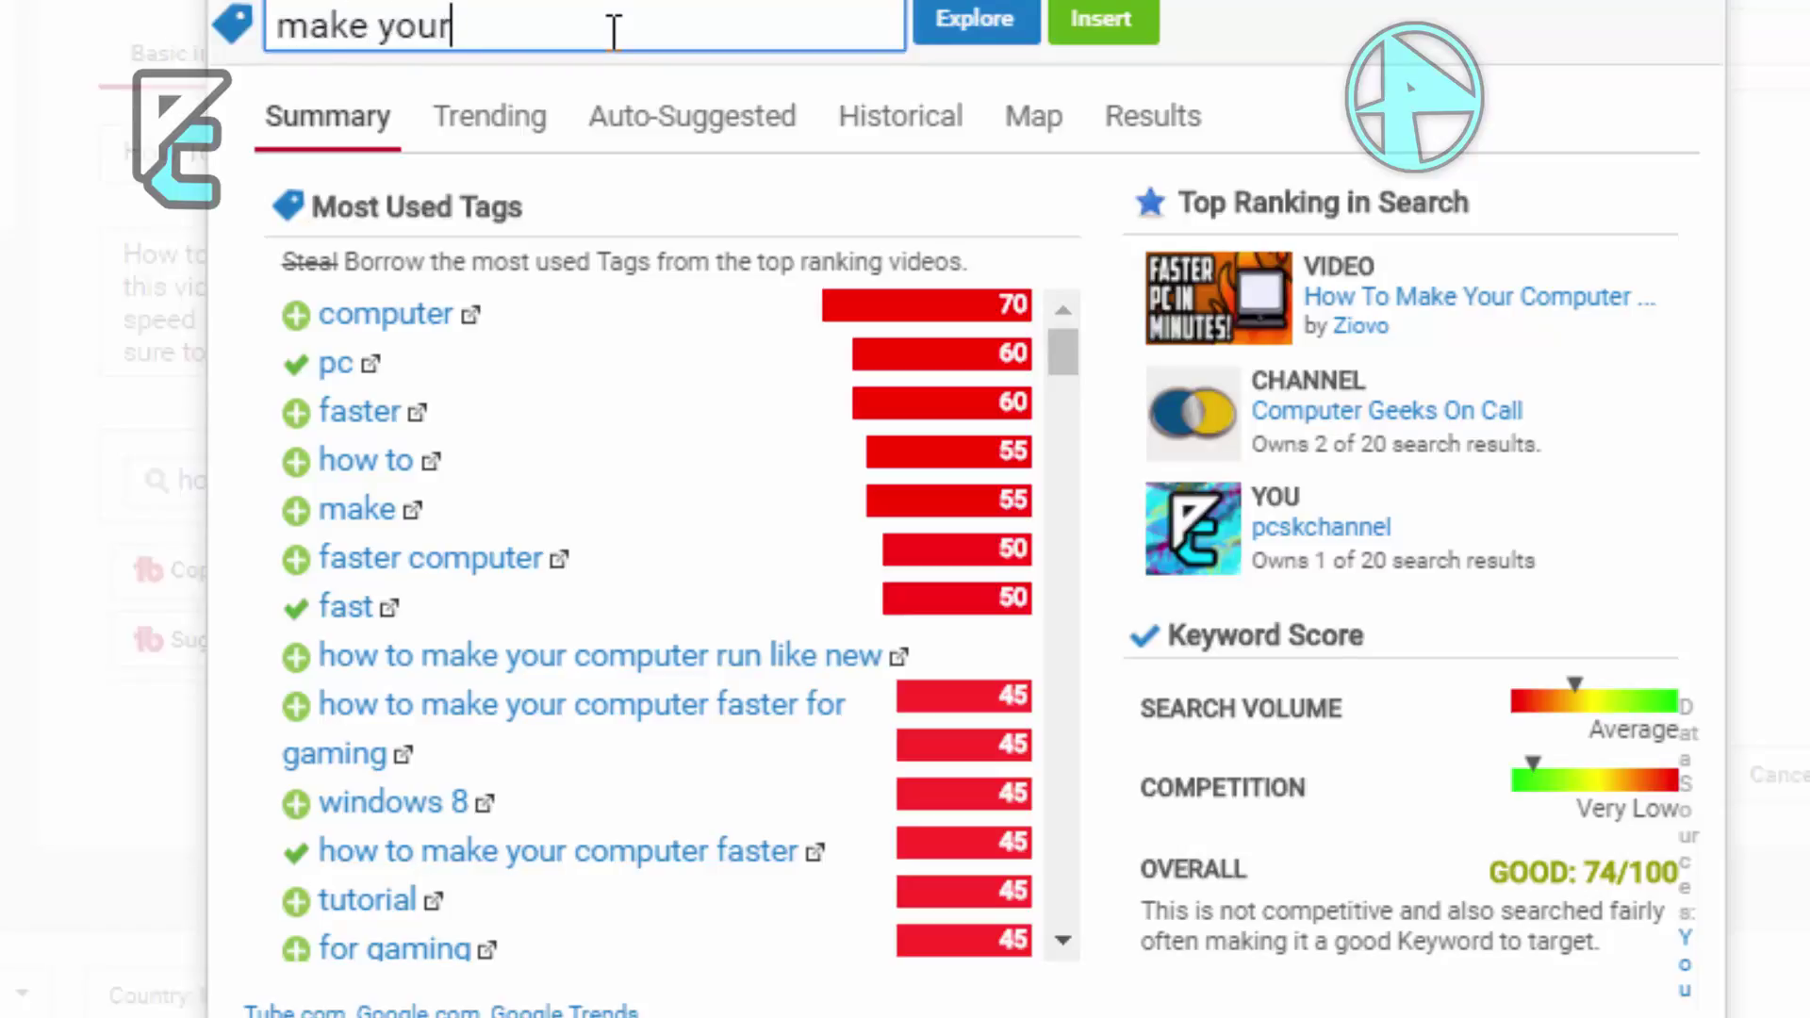
text( pc fas)
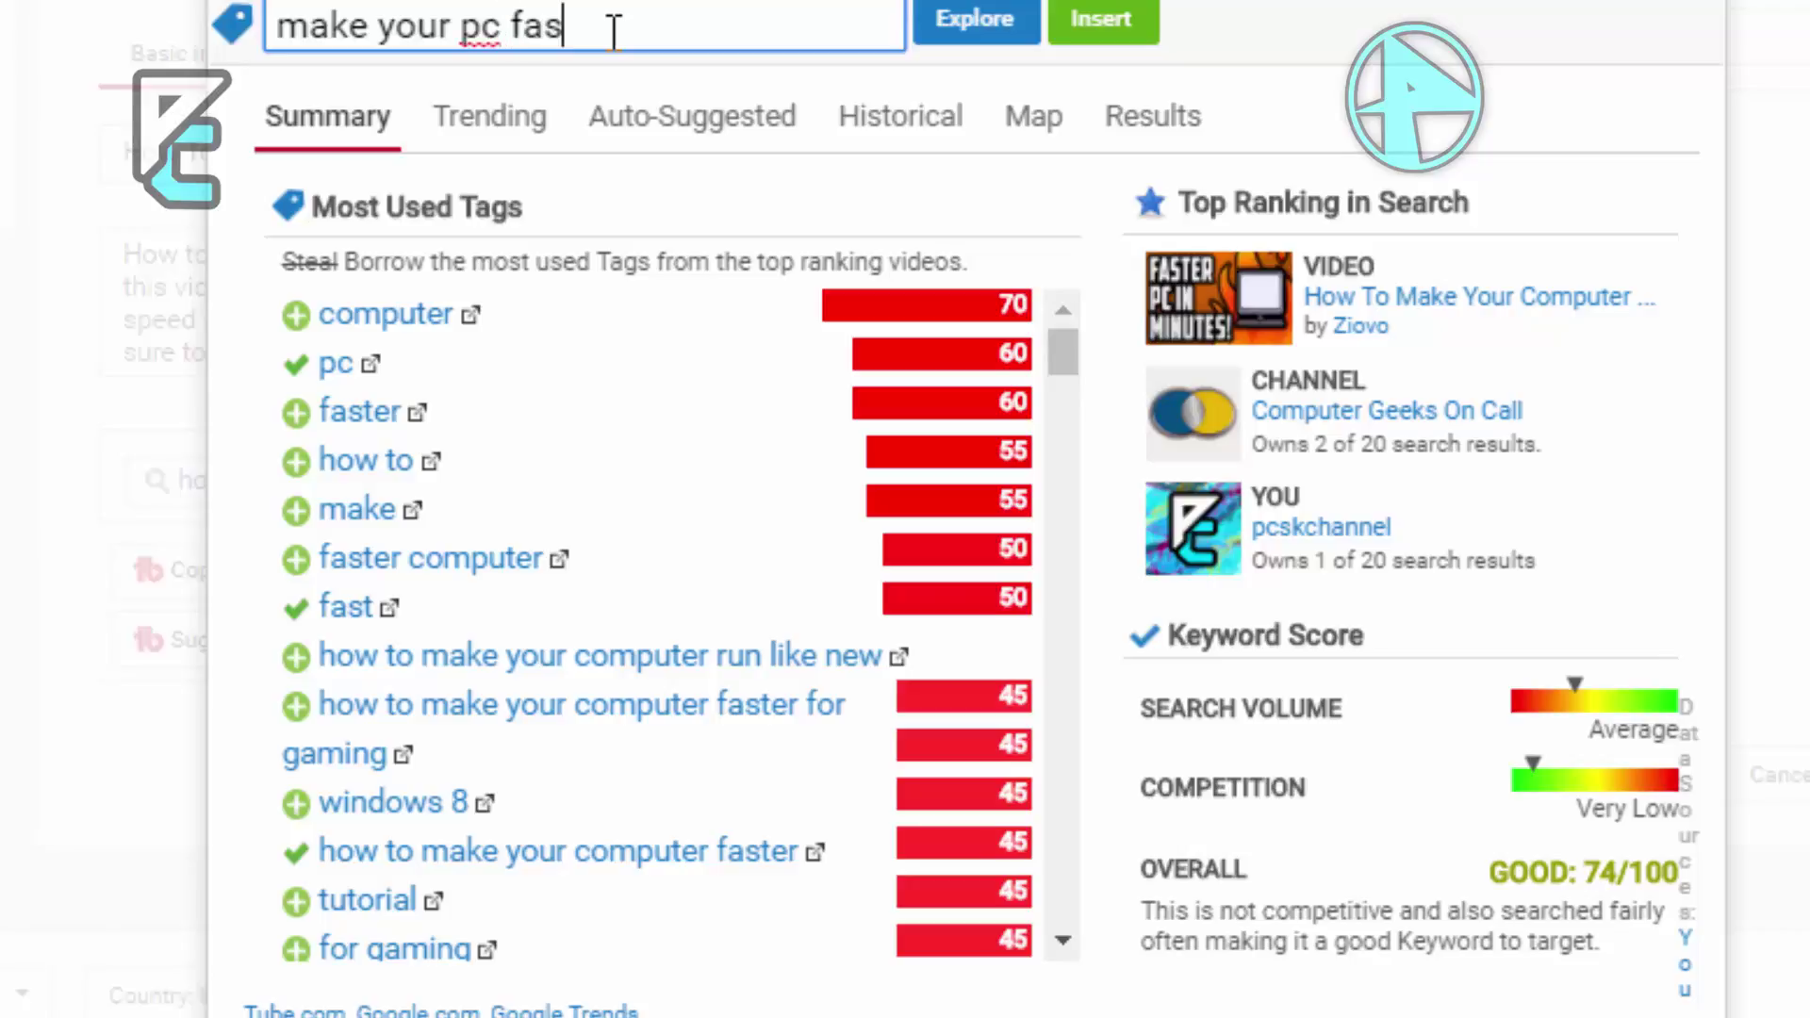
text(ter)
key(Return)
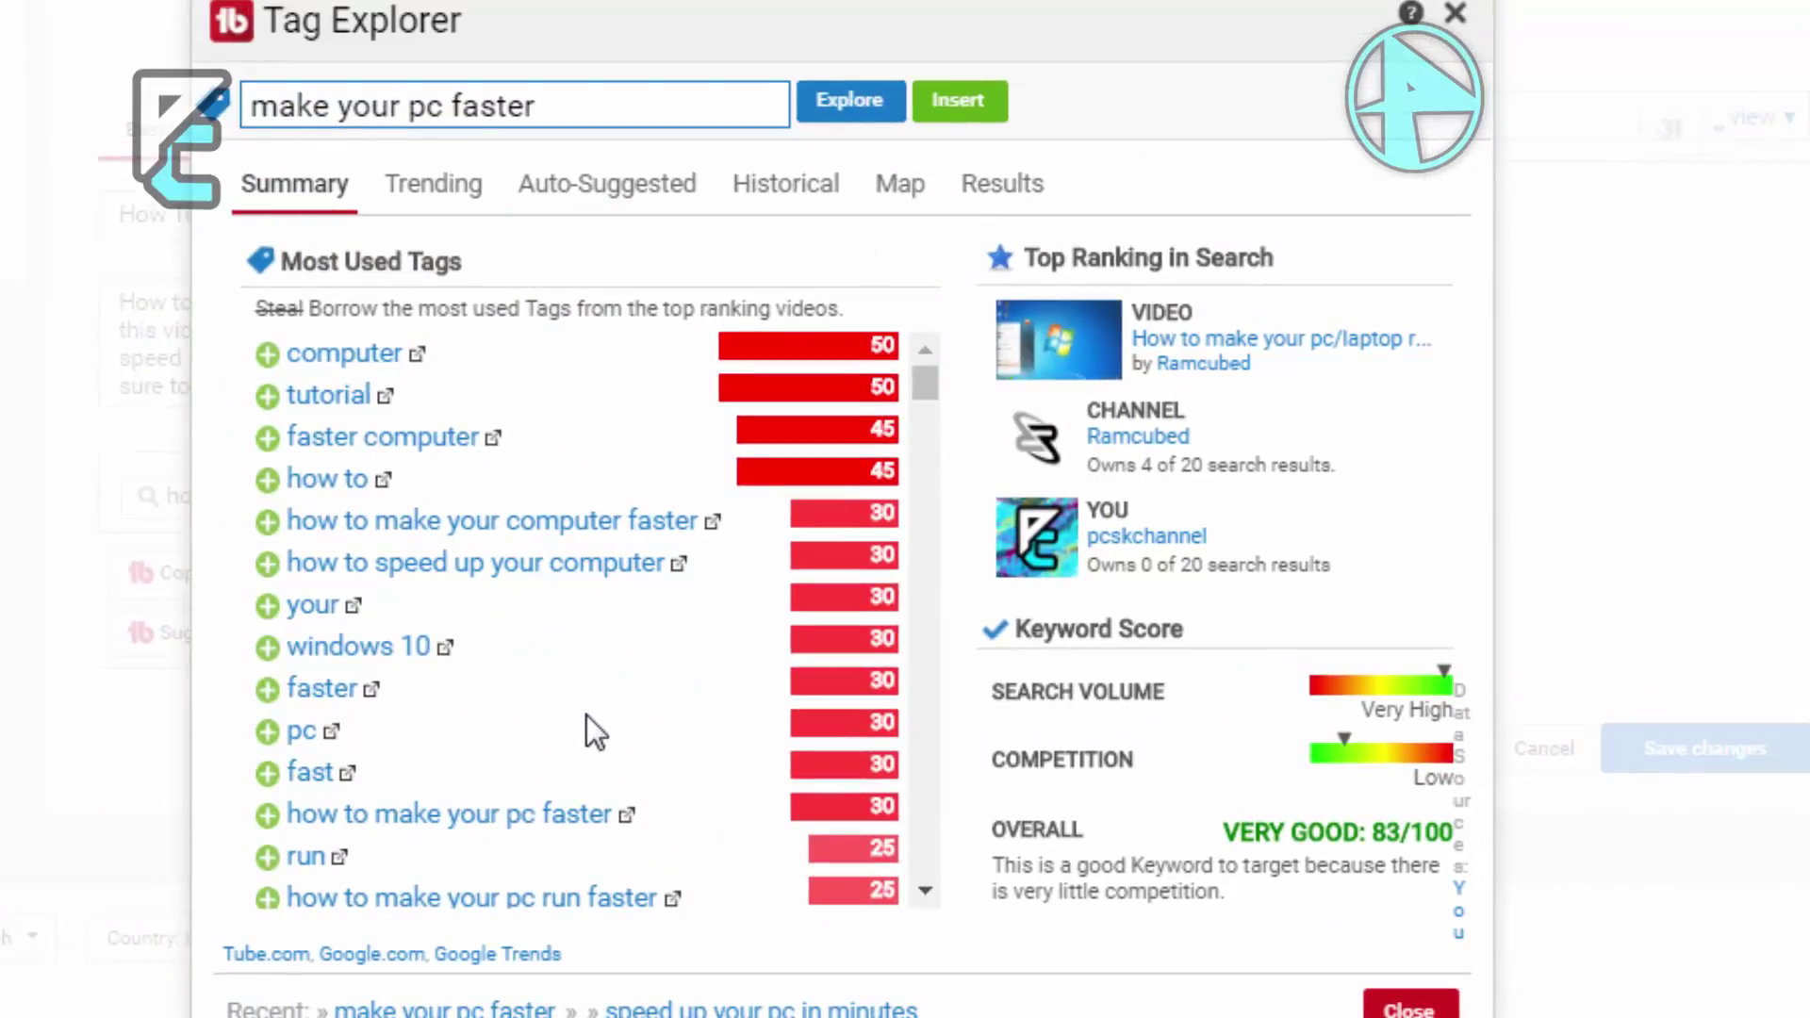
- Add how to speed up your computer, computer, tutorial, how to and faster computer as tags
click(264, 564)
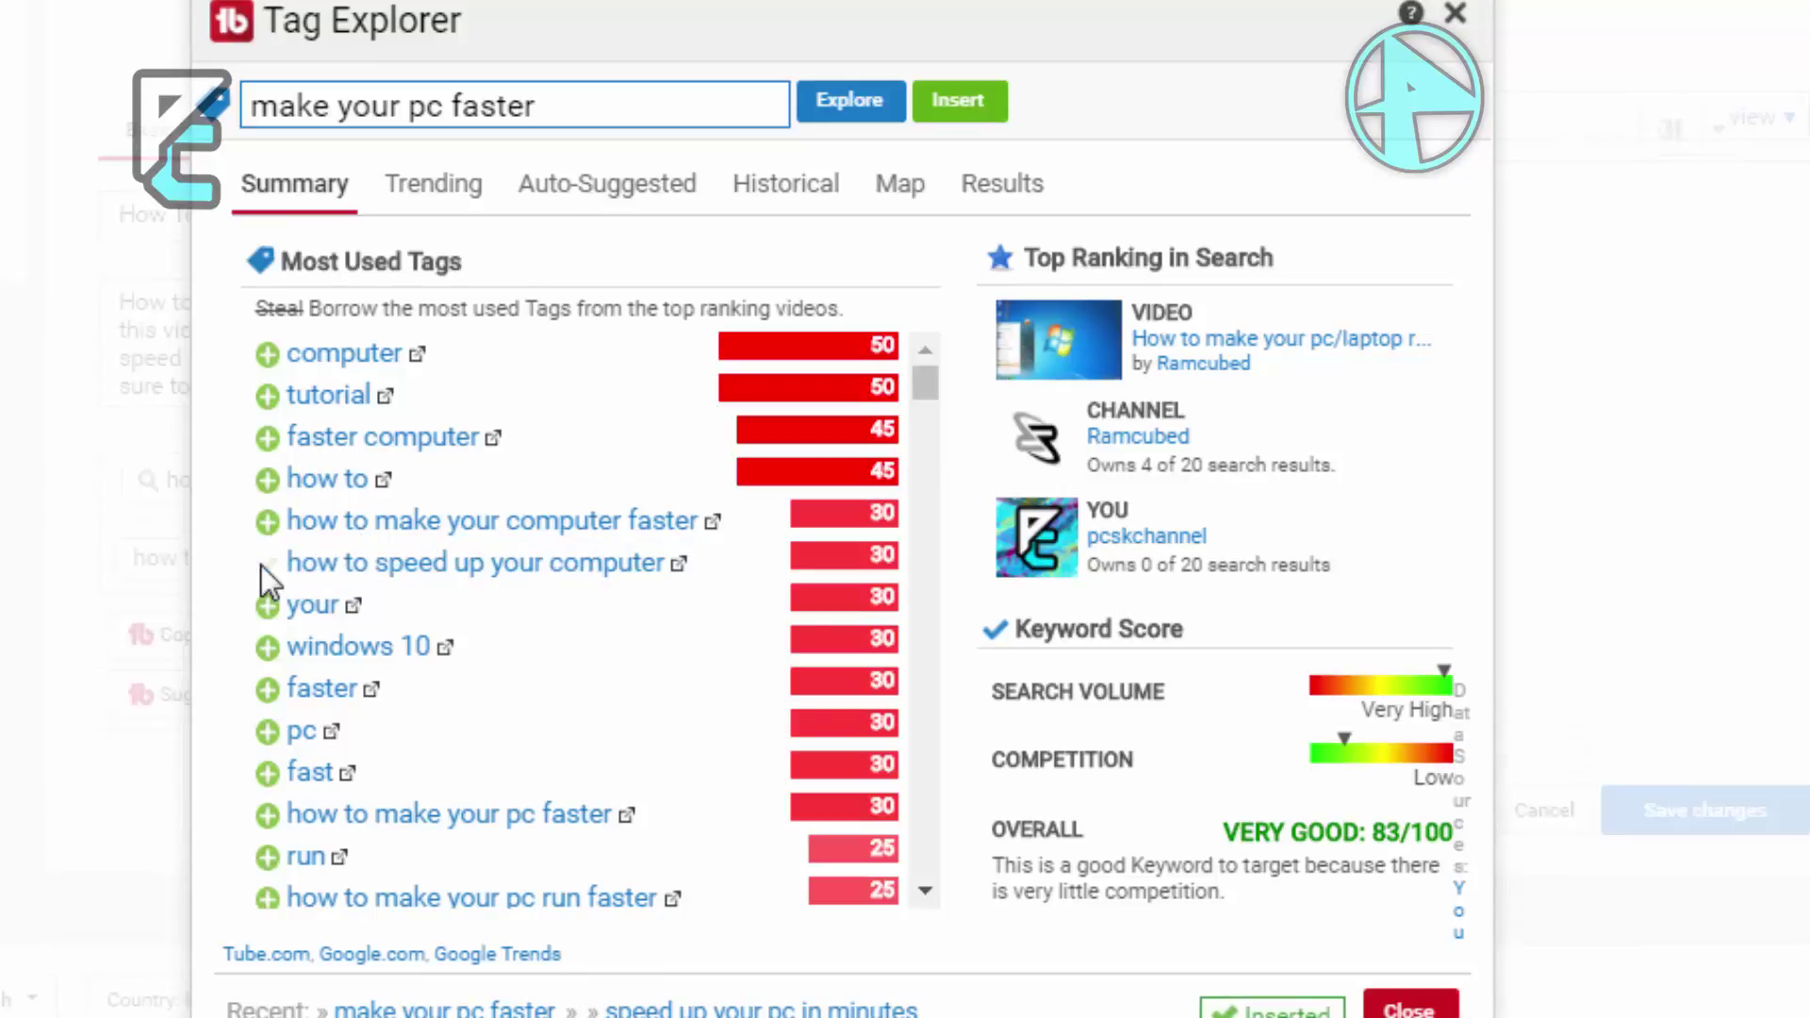
click(268, 354)
click(267, 396)
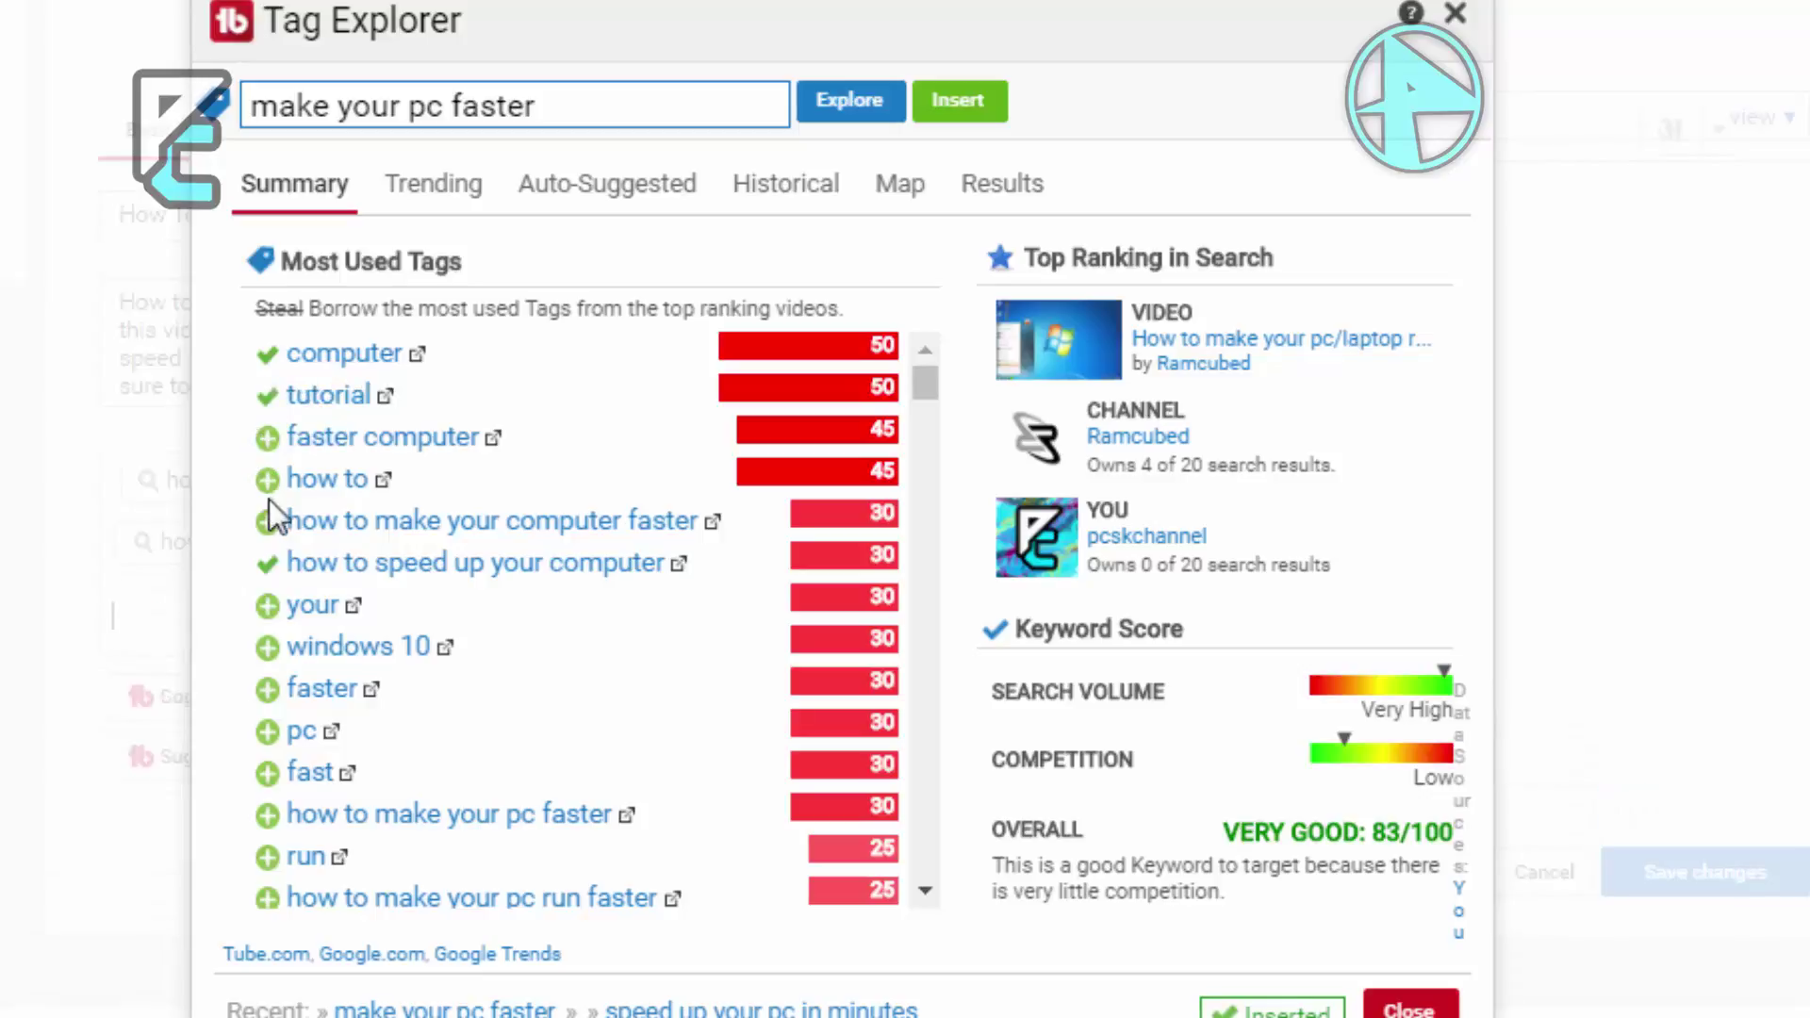
click(266, 479)
click(268, 438)
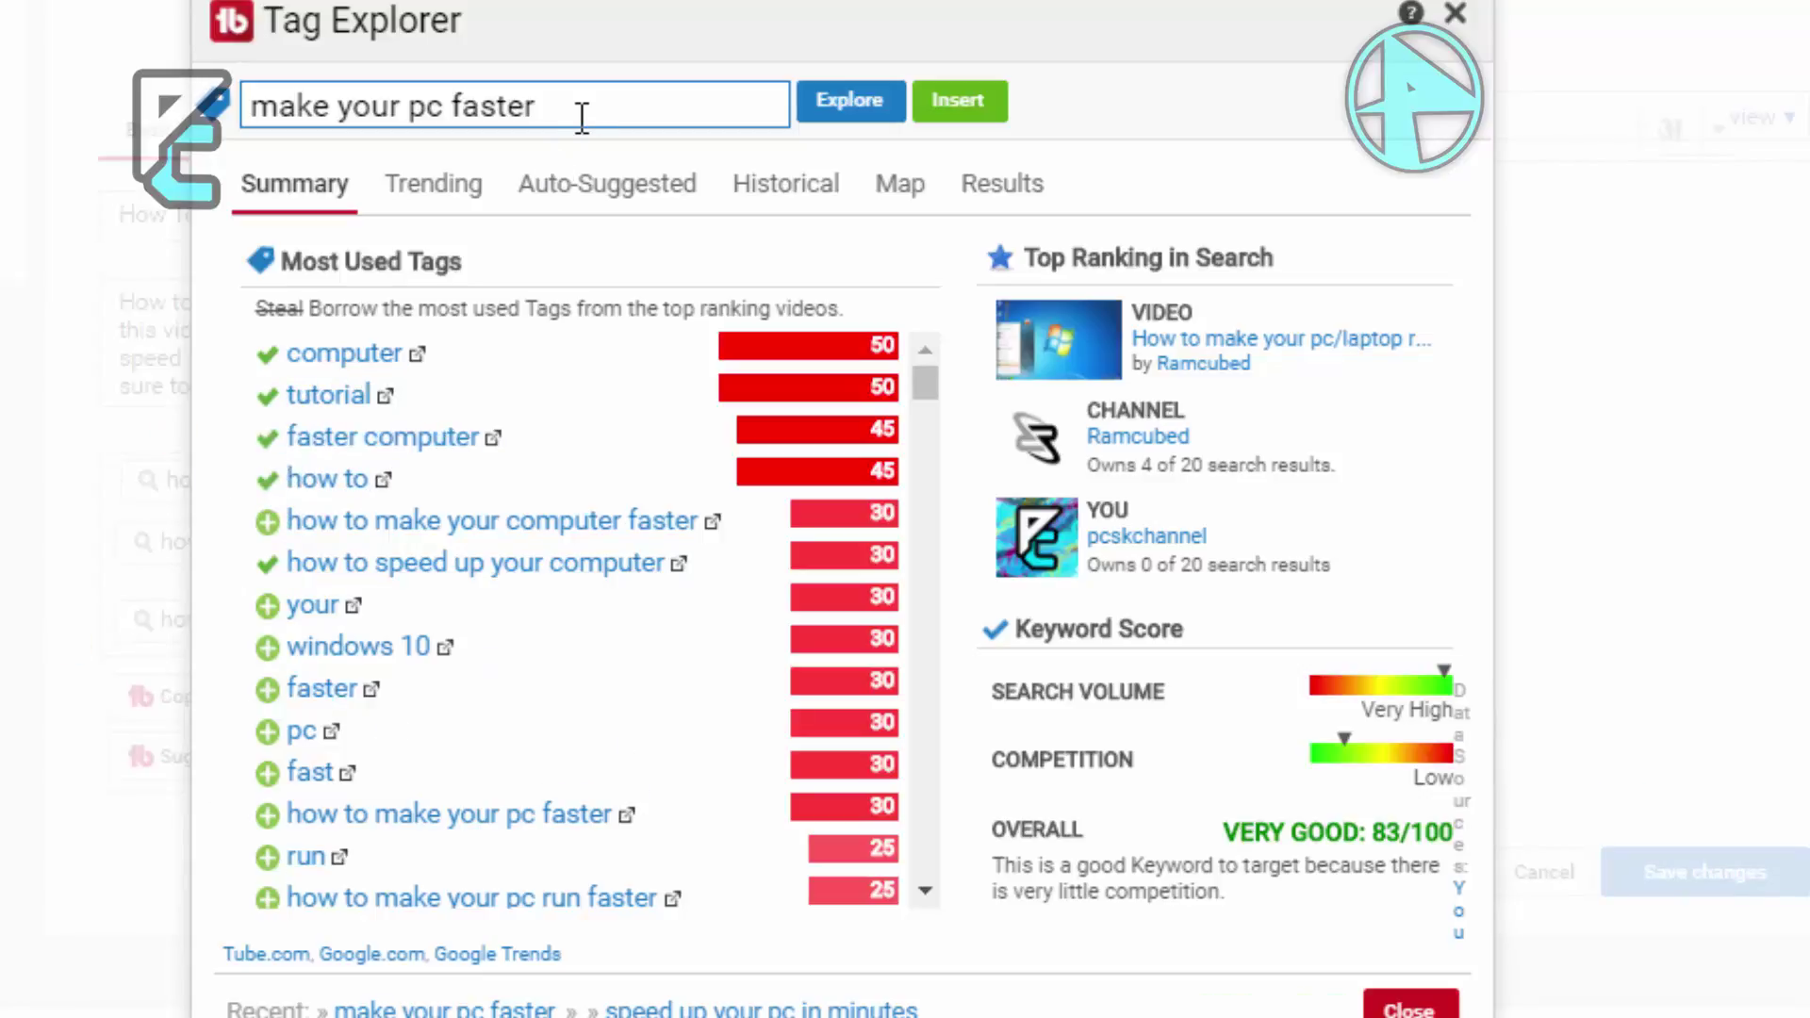
- From Auto-Suggested, add 'make your pc faster' and 'make your pc faster for gaming' as tags
click(434, 201)
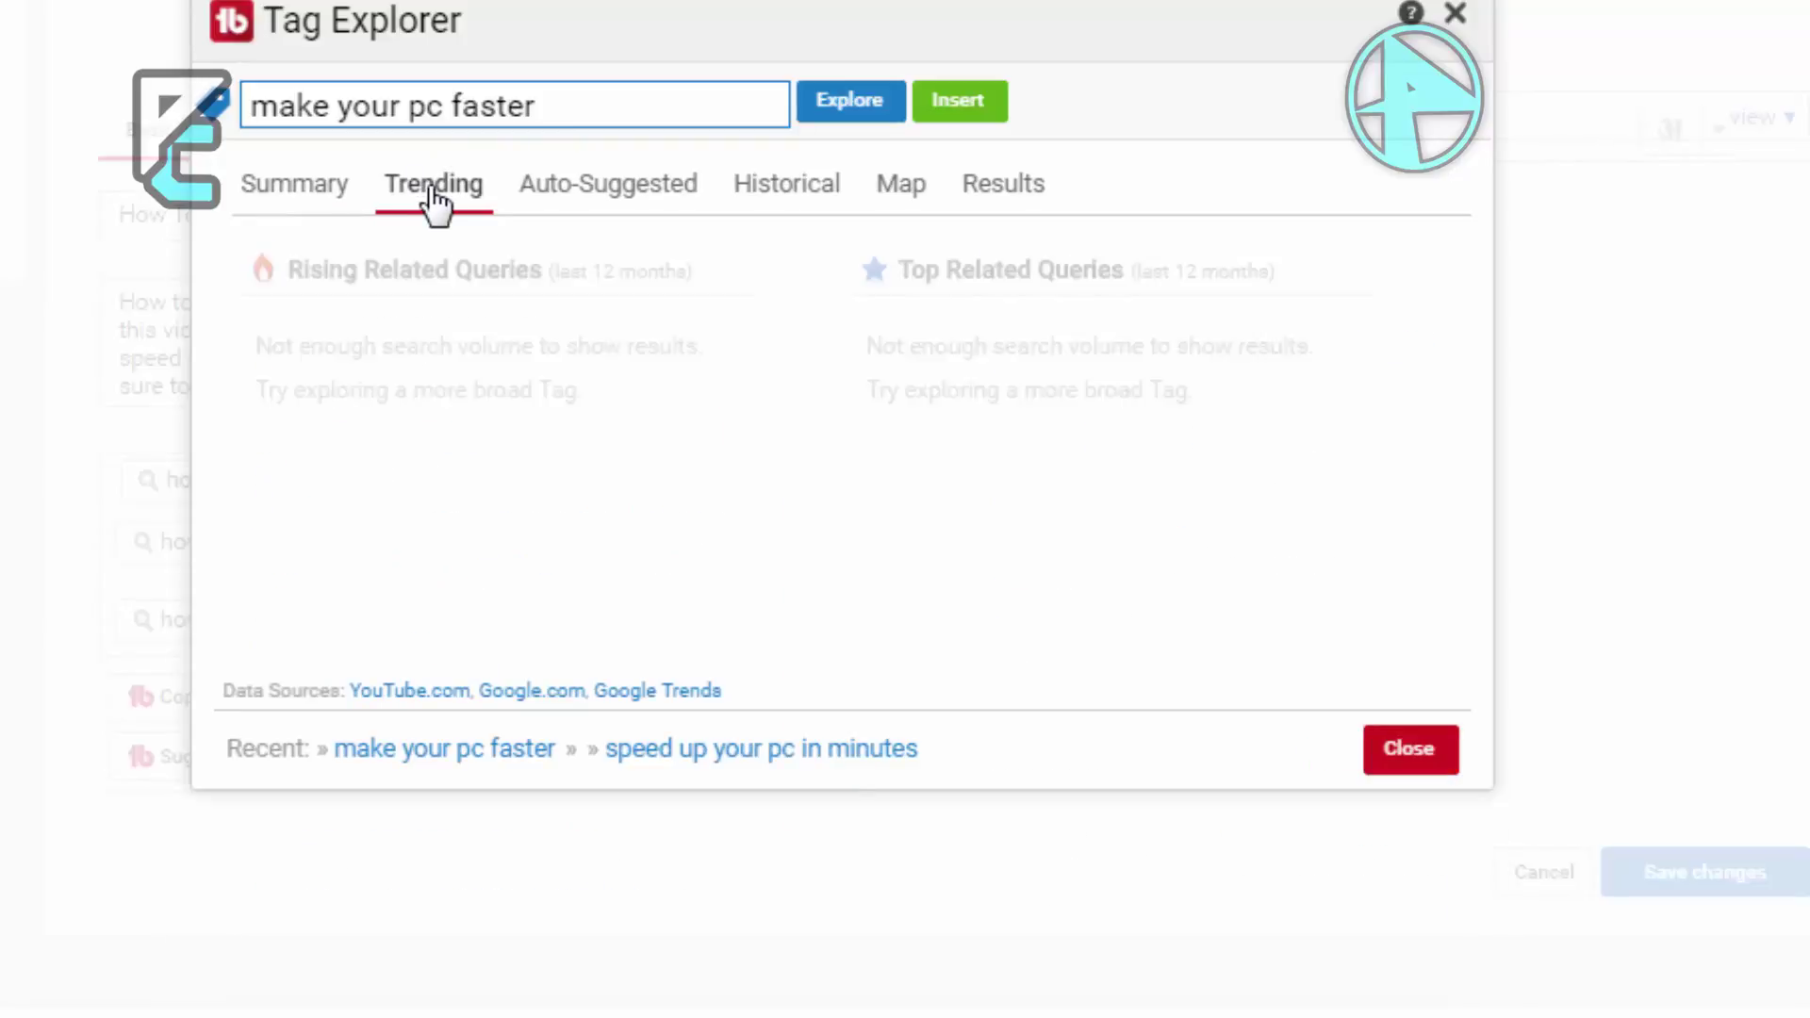
click(647, 188)
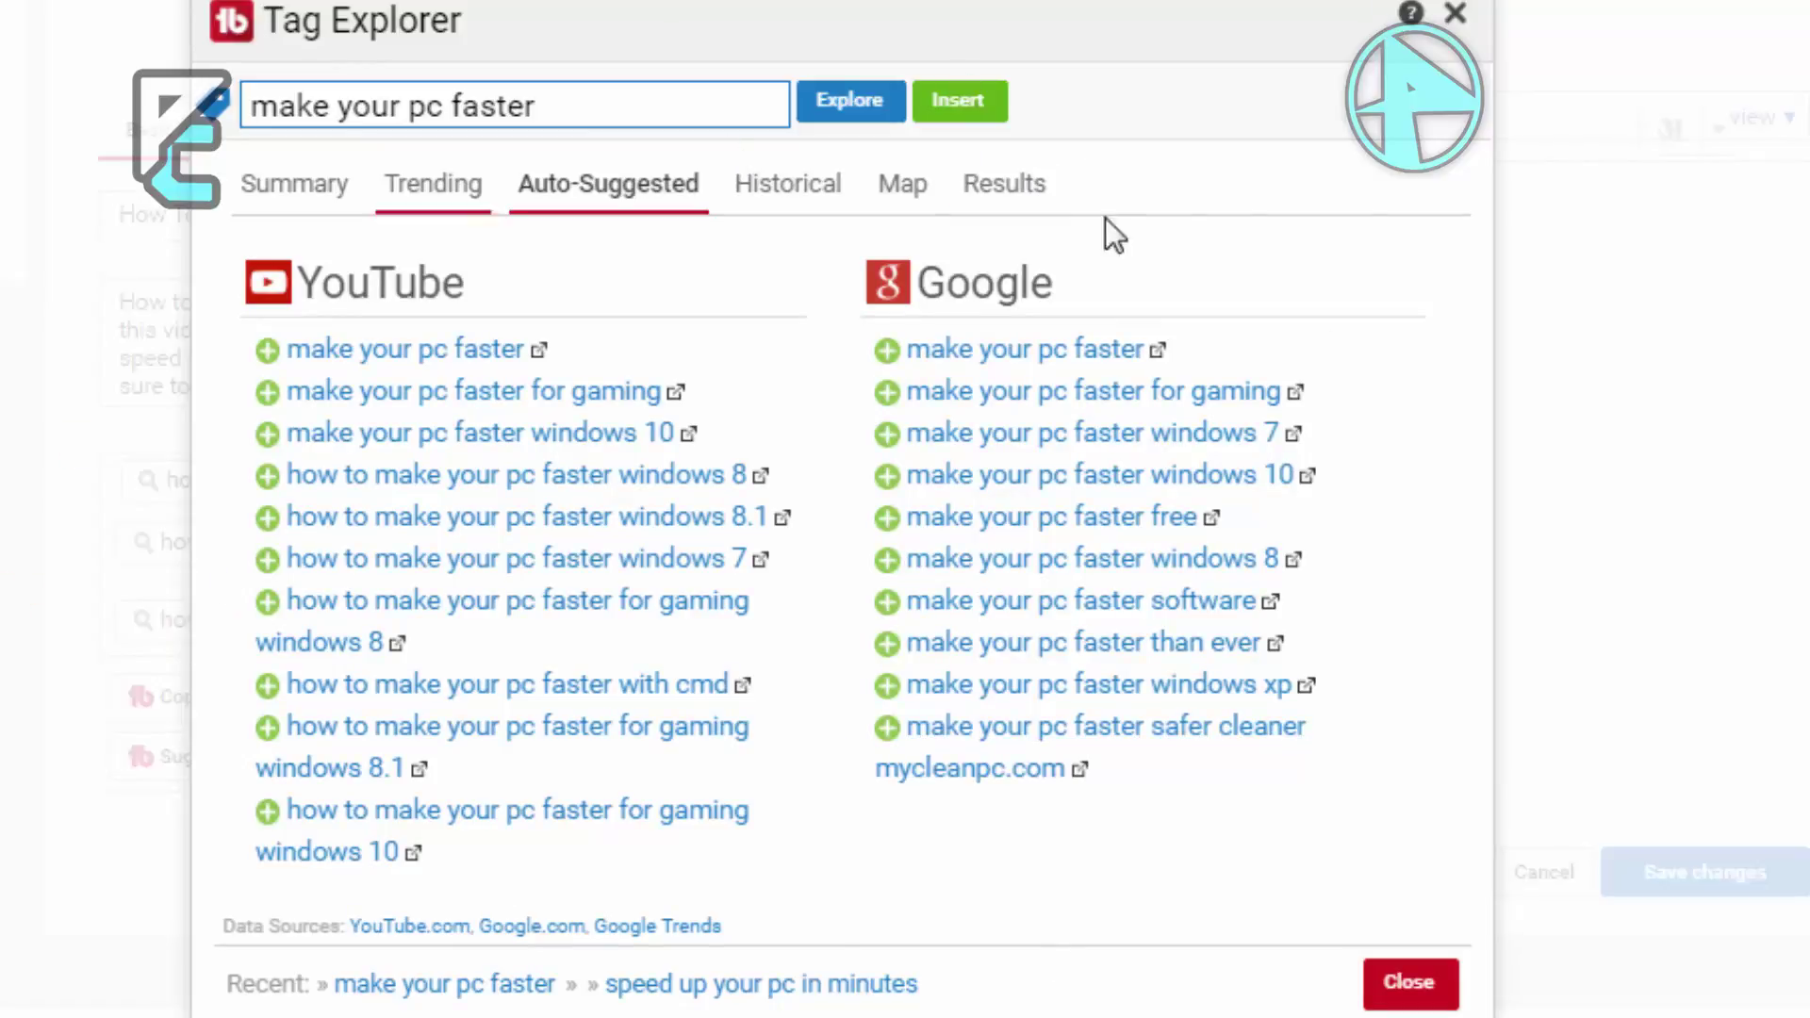
click(888, 354)
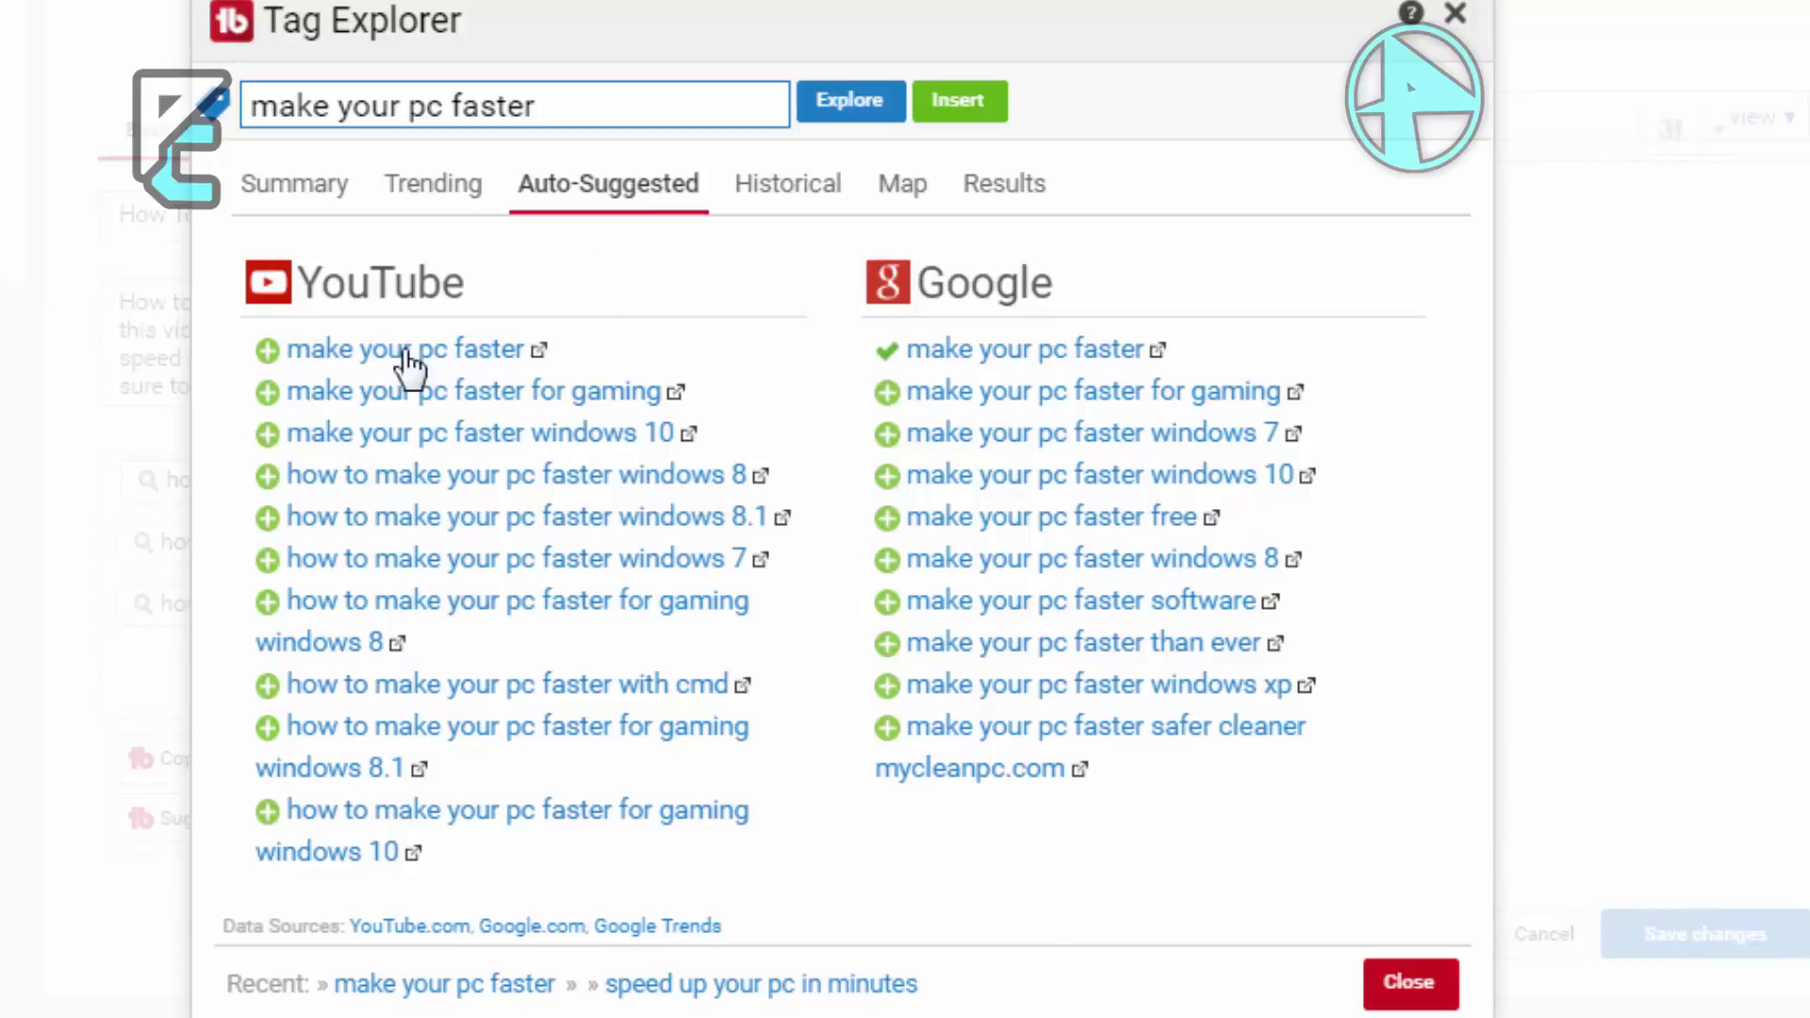
click(271, 424)
- Browse the keyword's regional and historical interest, ending on Results with 283,000 search results
click(291, 183)
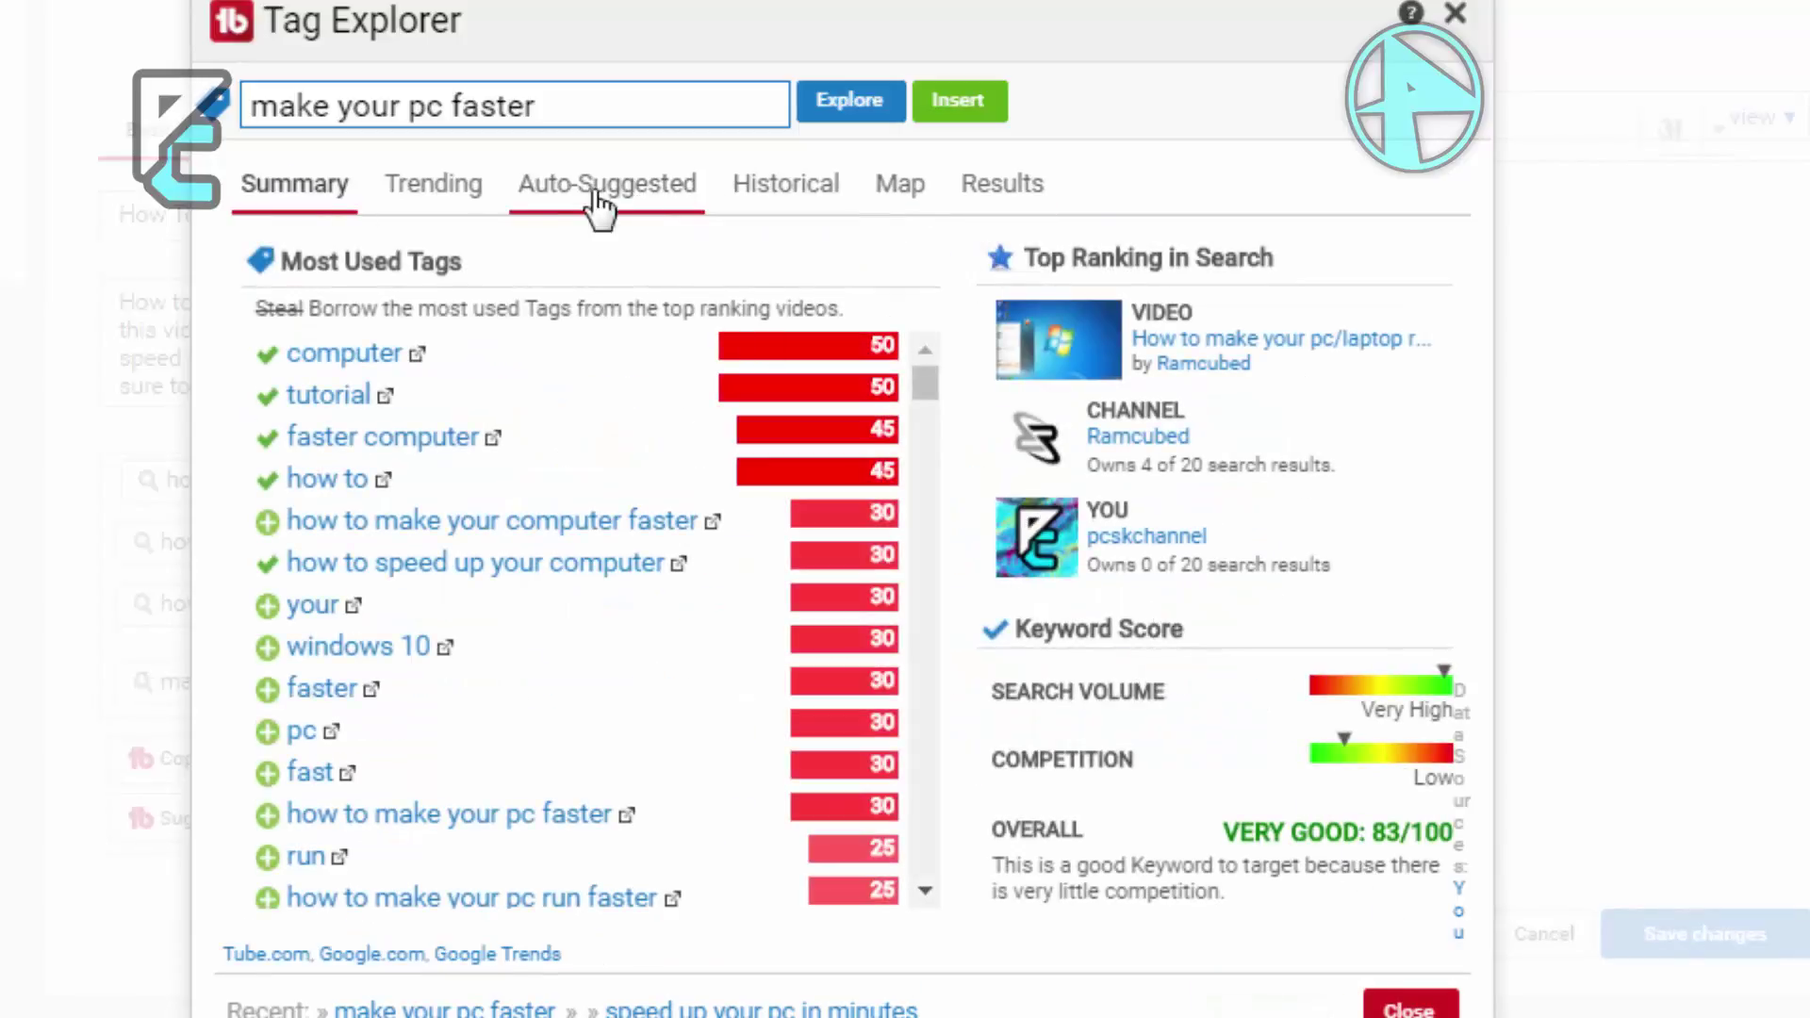
click(459, 188)
click(596, 188)
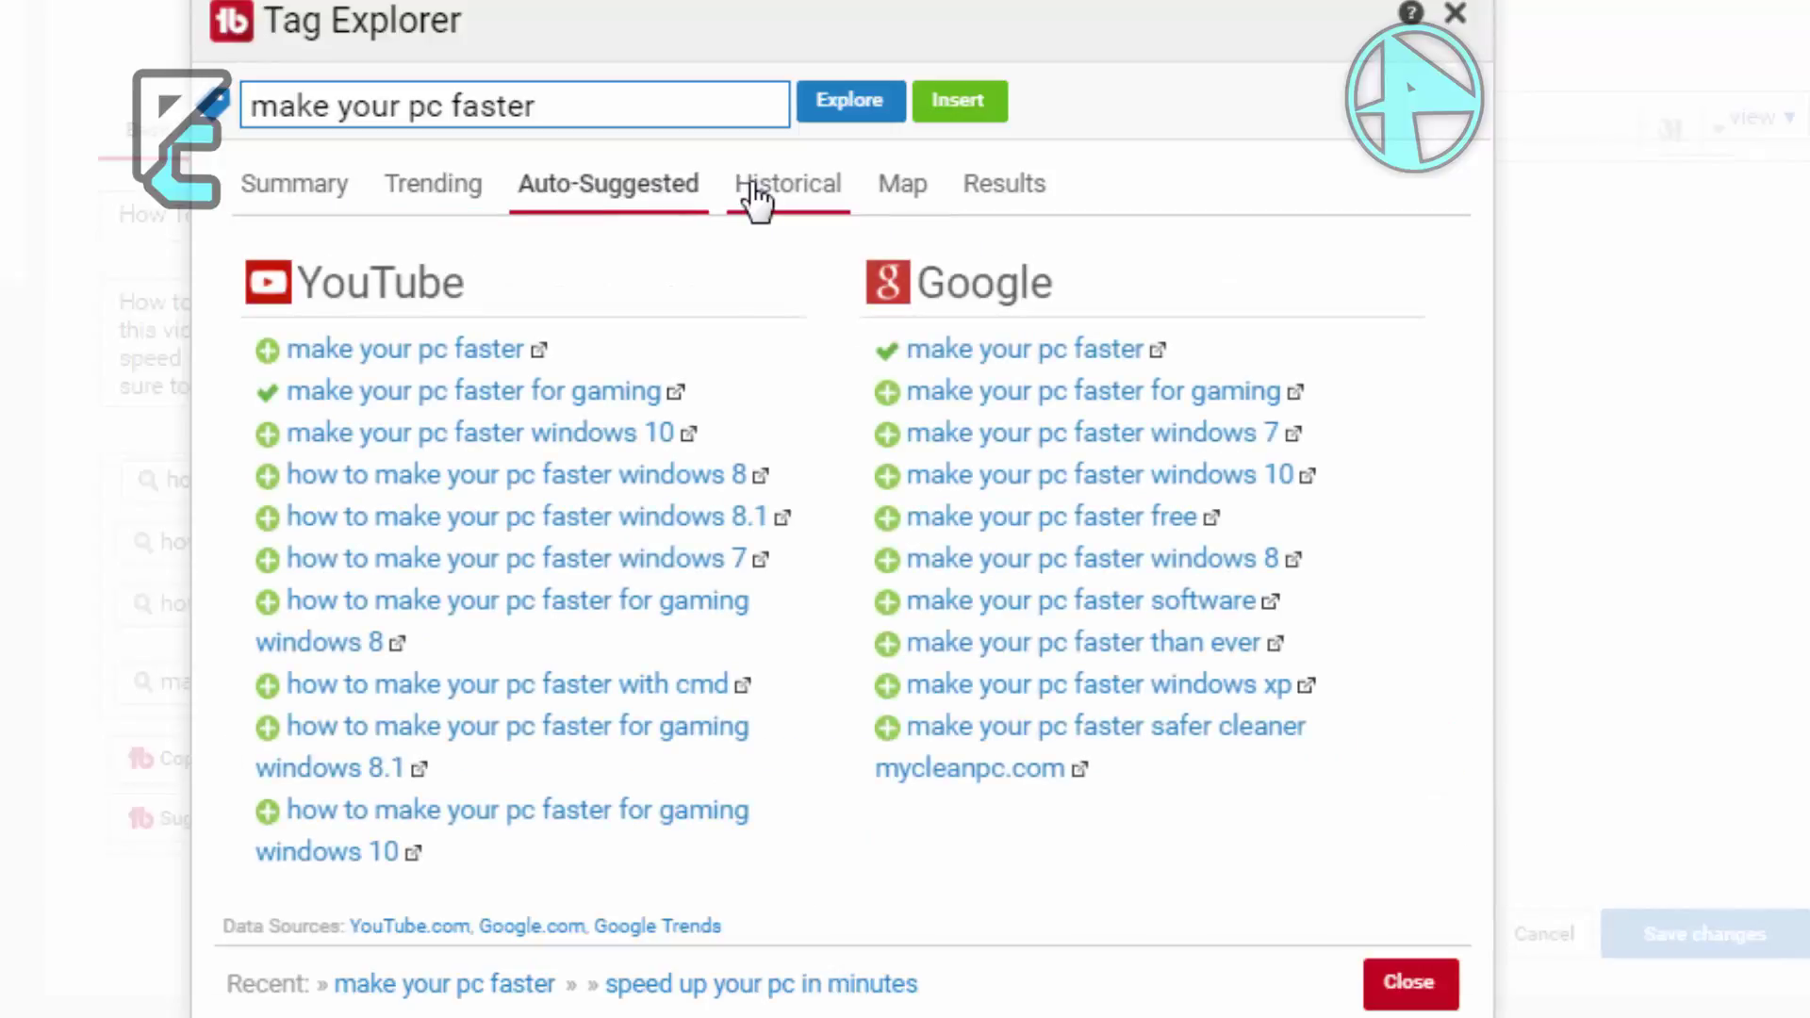
click(903, 189)
click(818, 189)
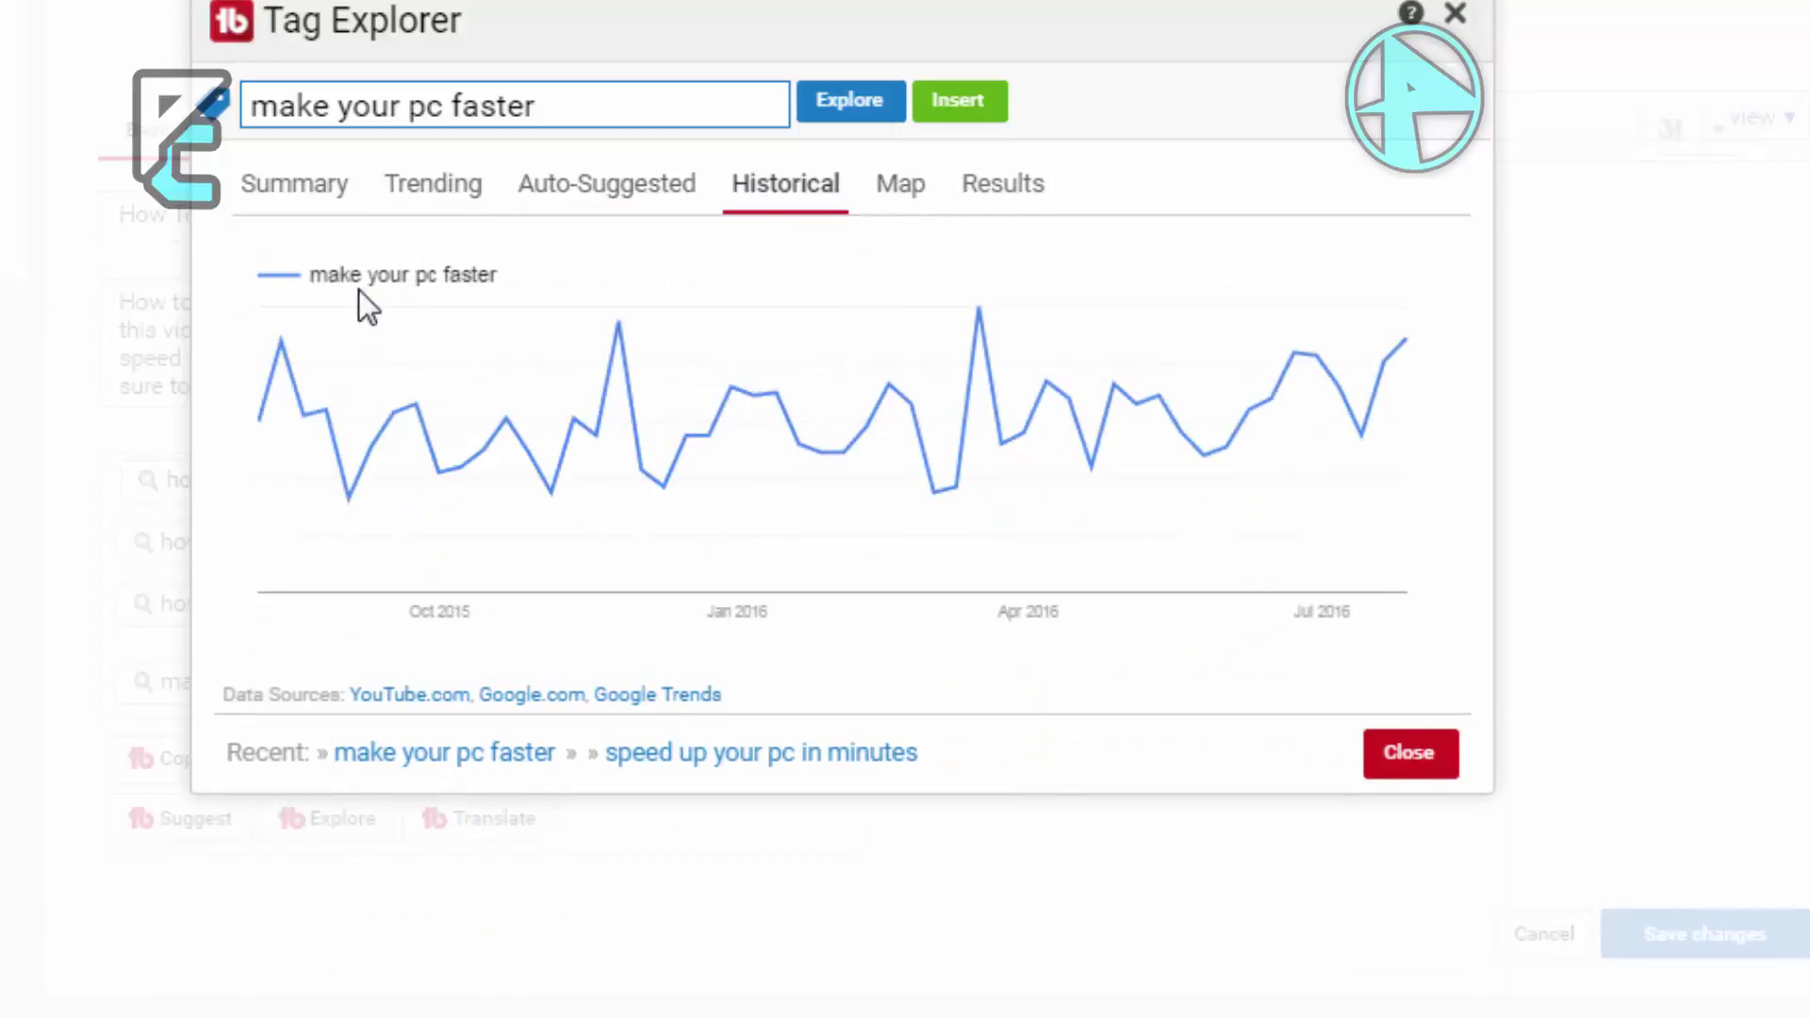
mouse_move(990, 319)
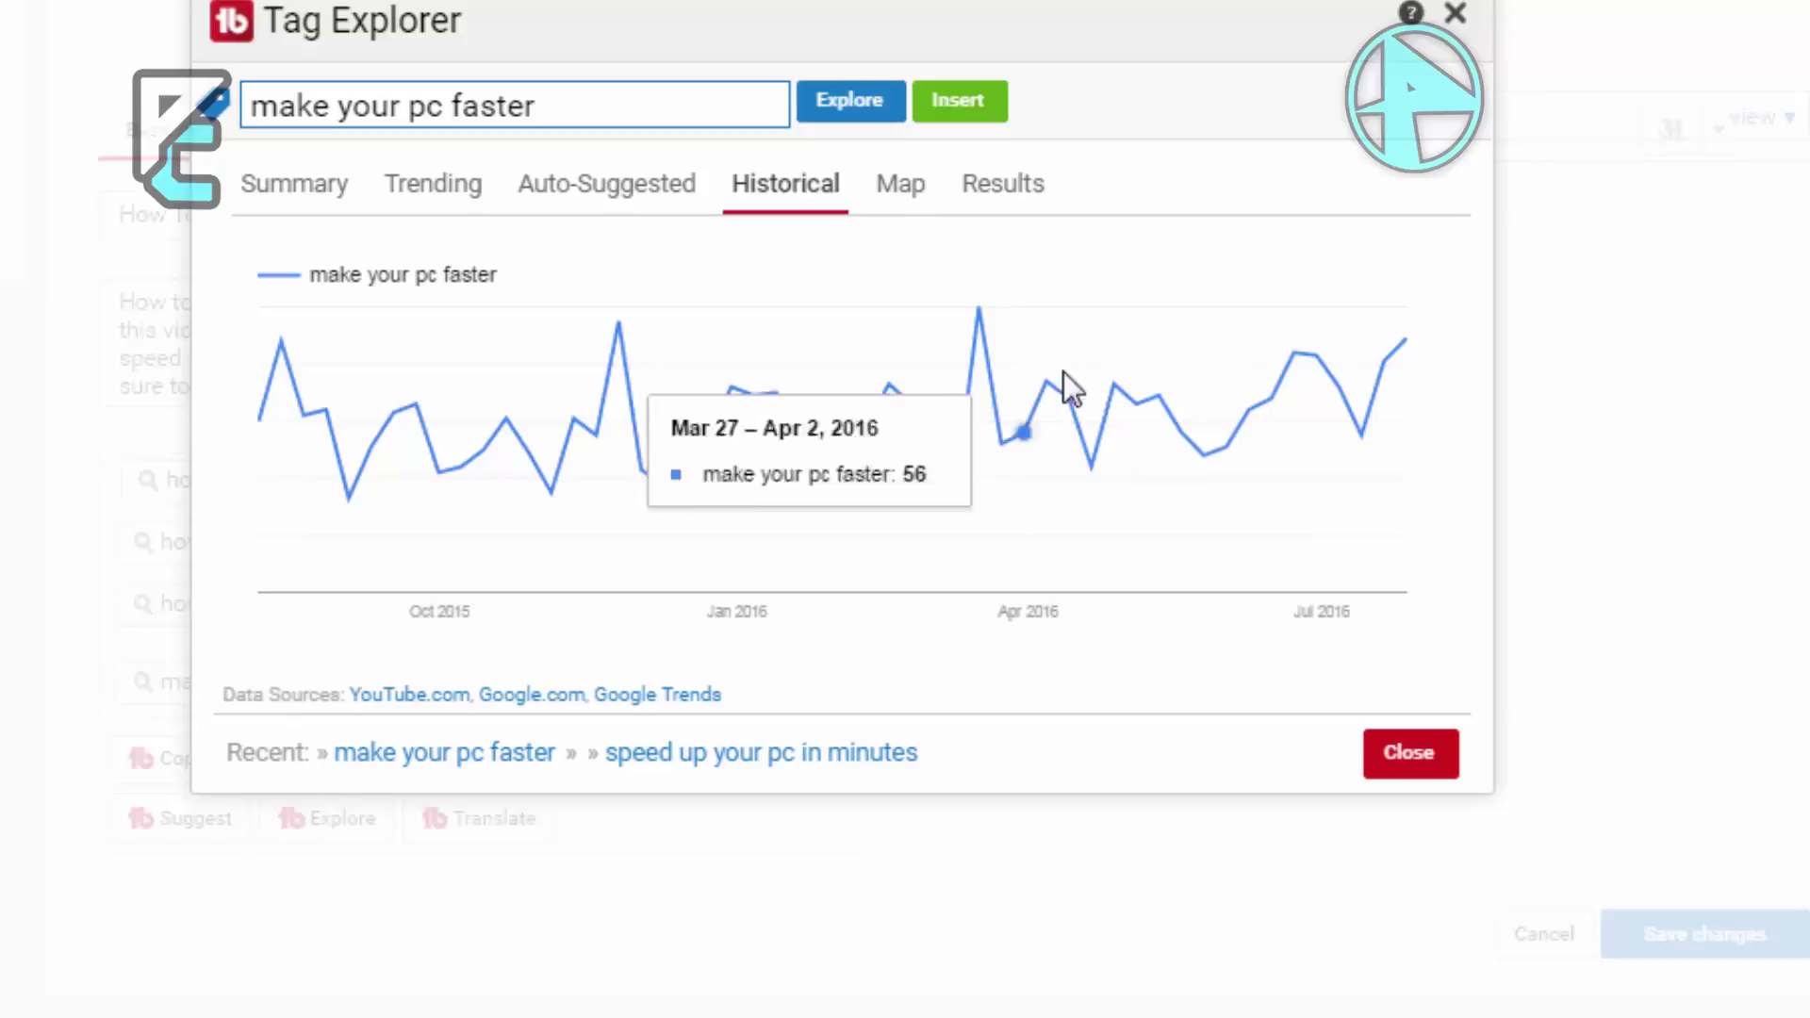
click(998, 200)
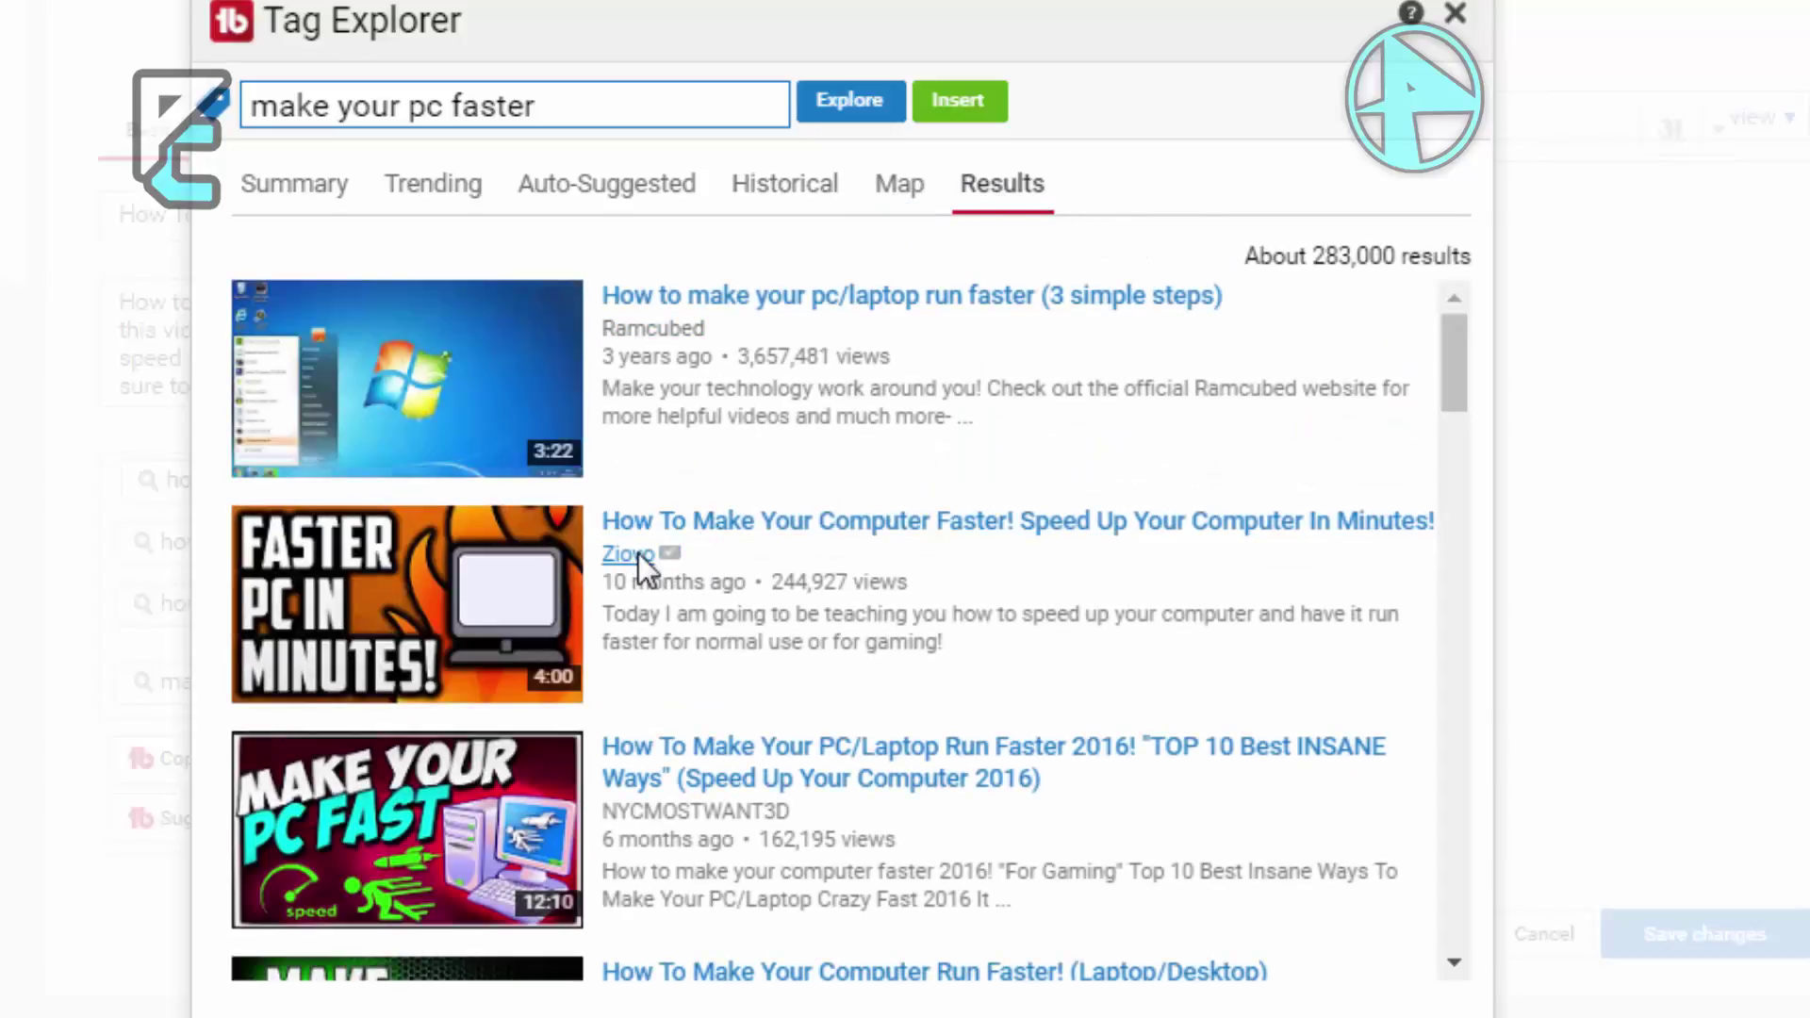
- Research the keyword 'make pc faster for gaming' in Tag Explorer
click(337, 196)
drag(542, 106, 244, 106)
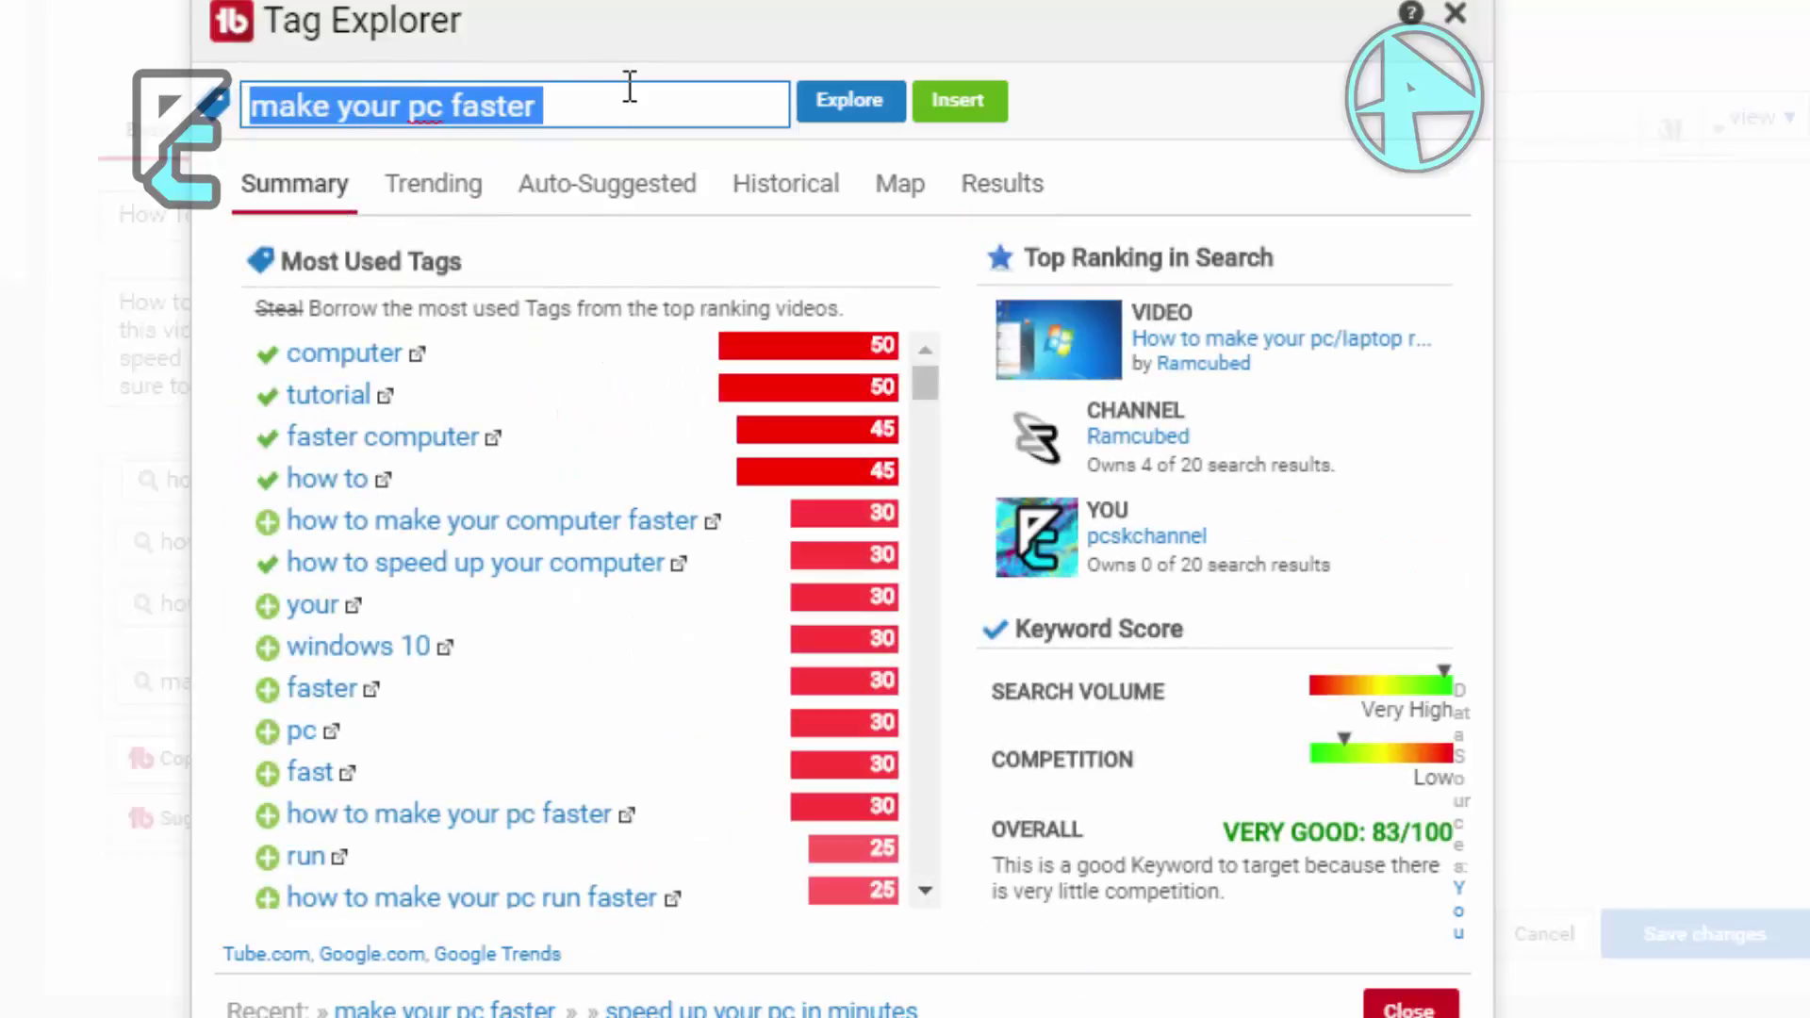
key(BackSpace)
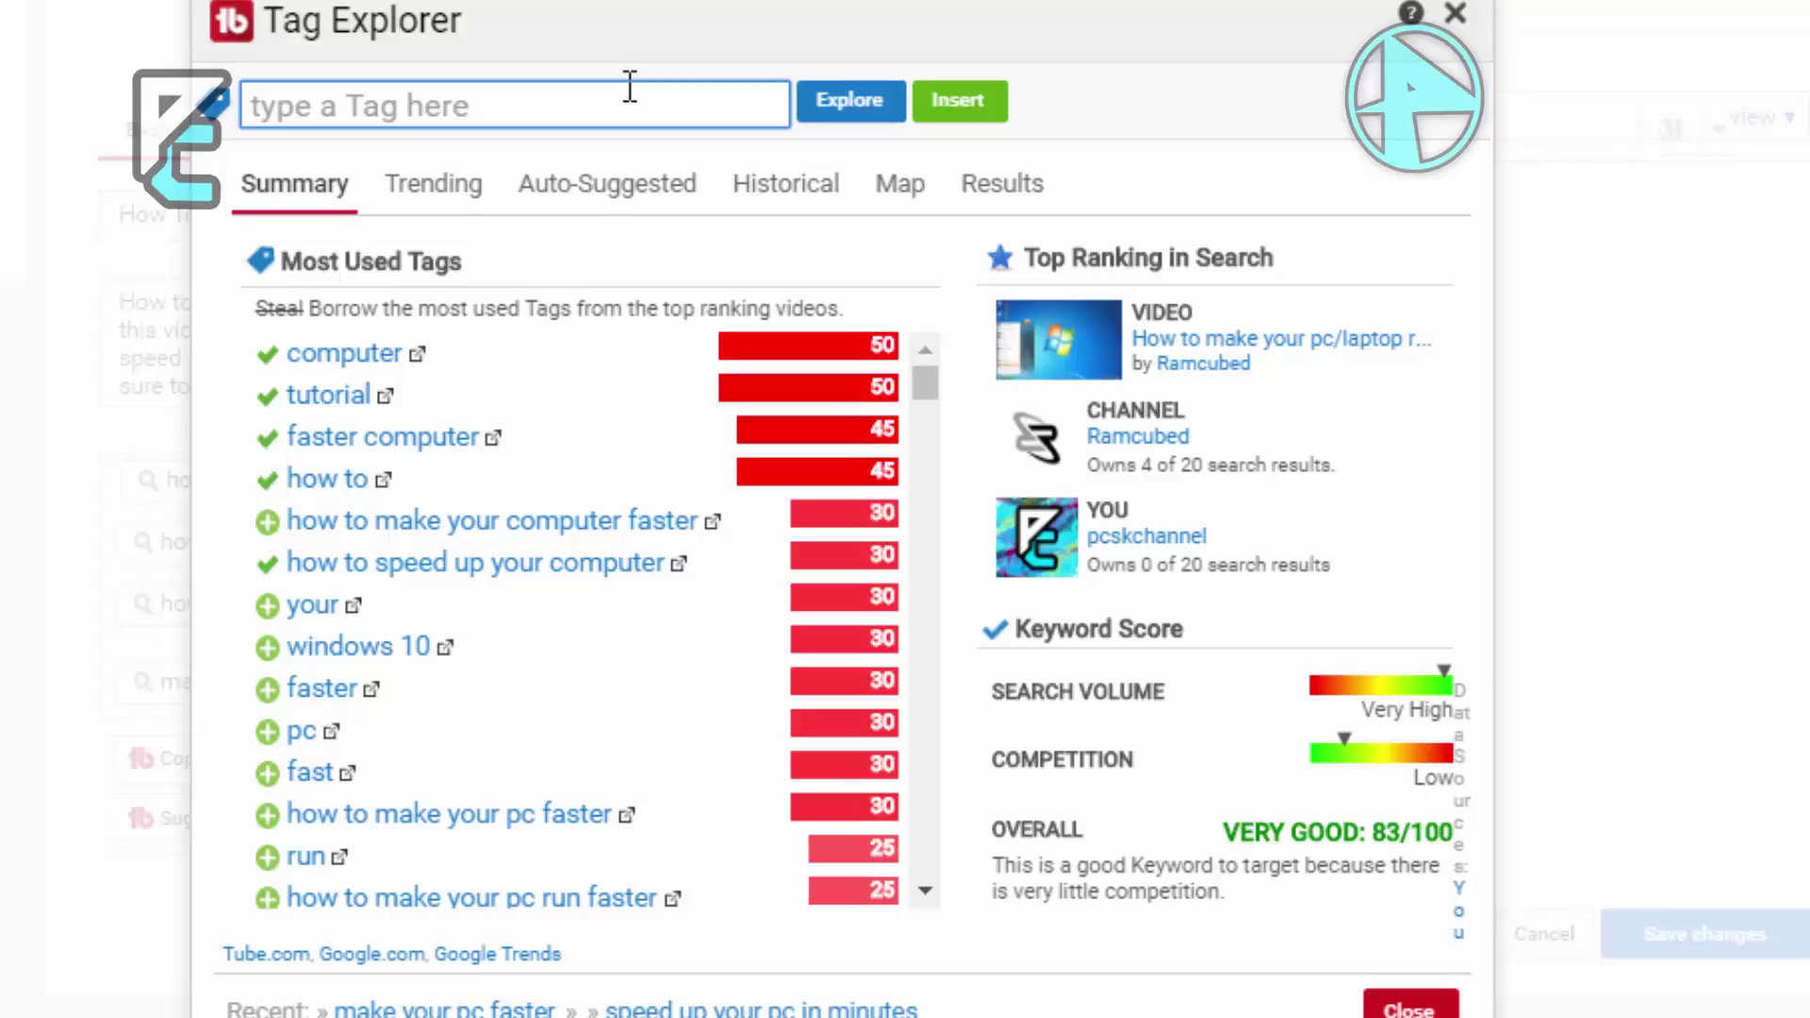
text(make pc)
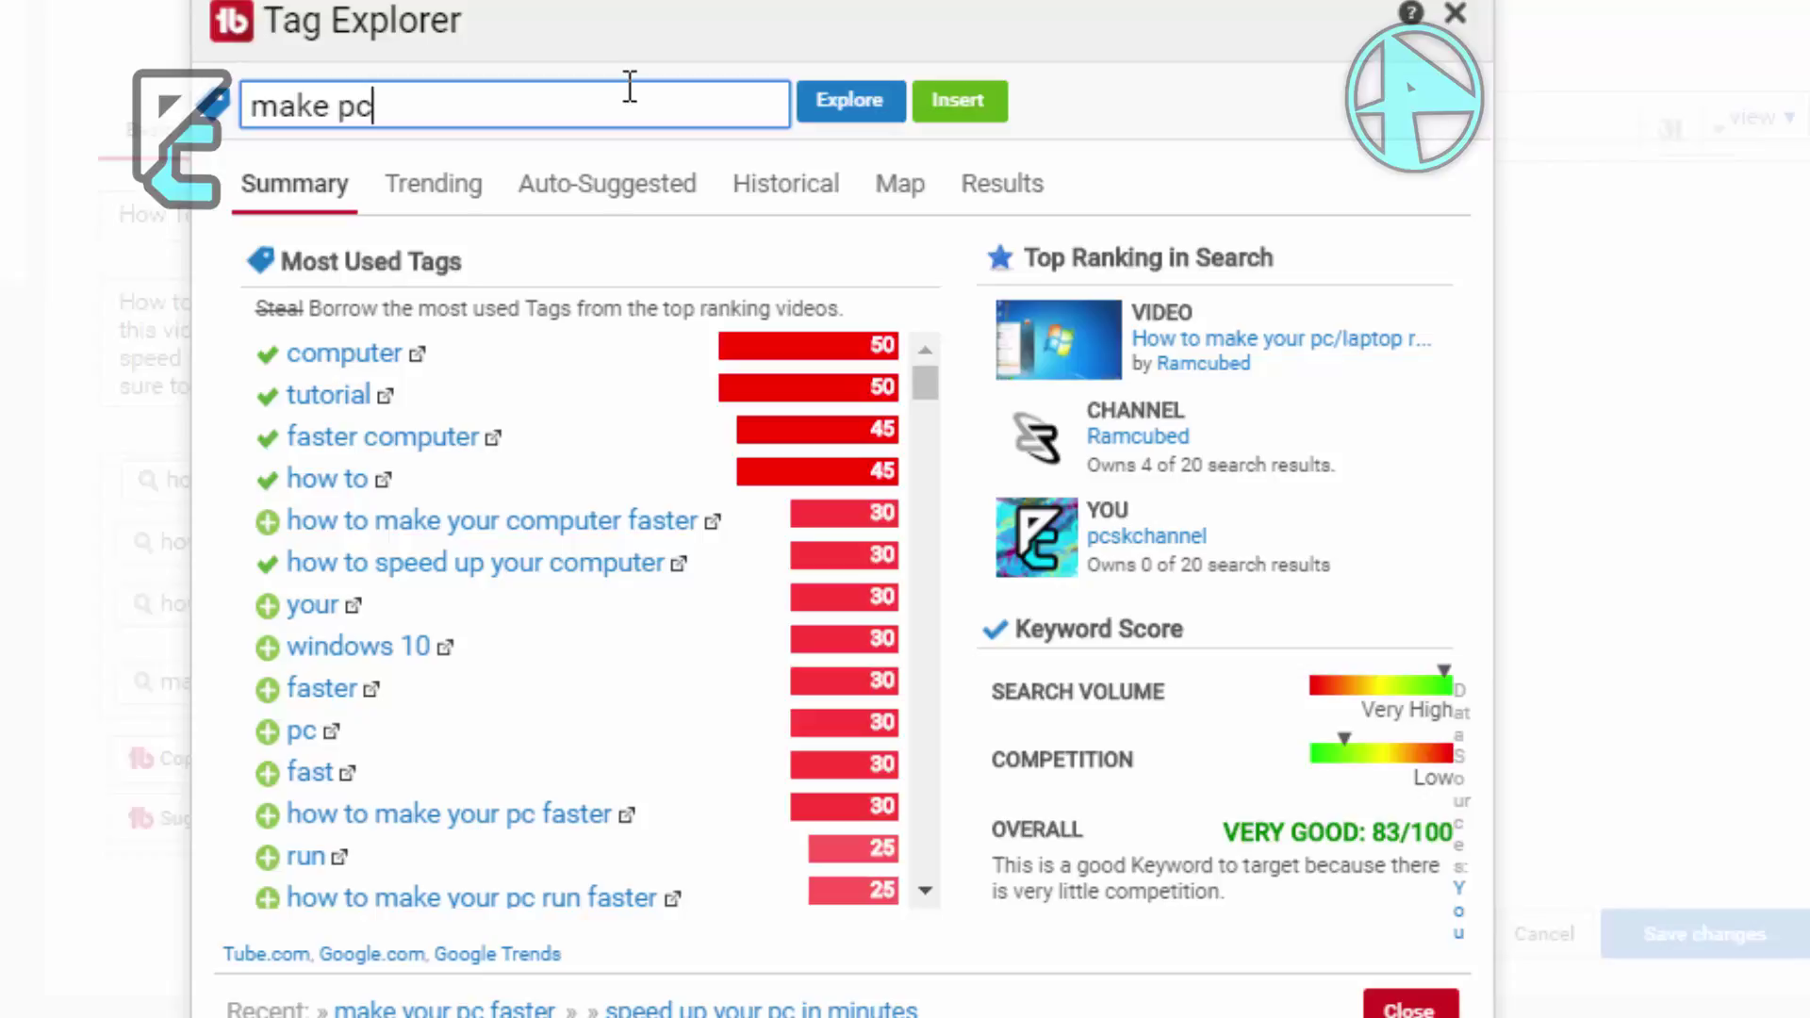
text( faster fo)
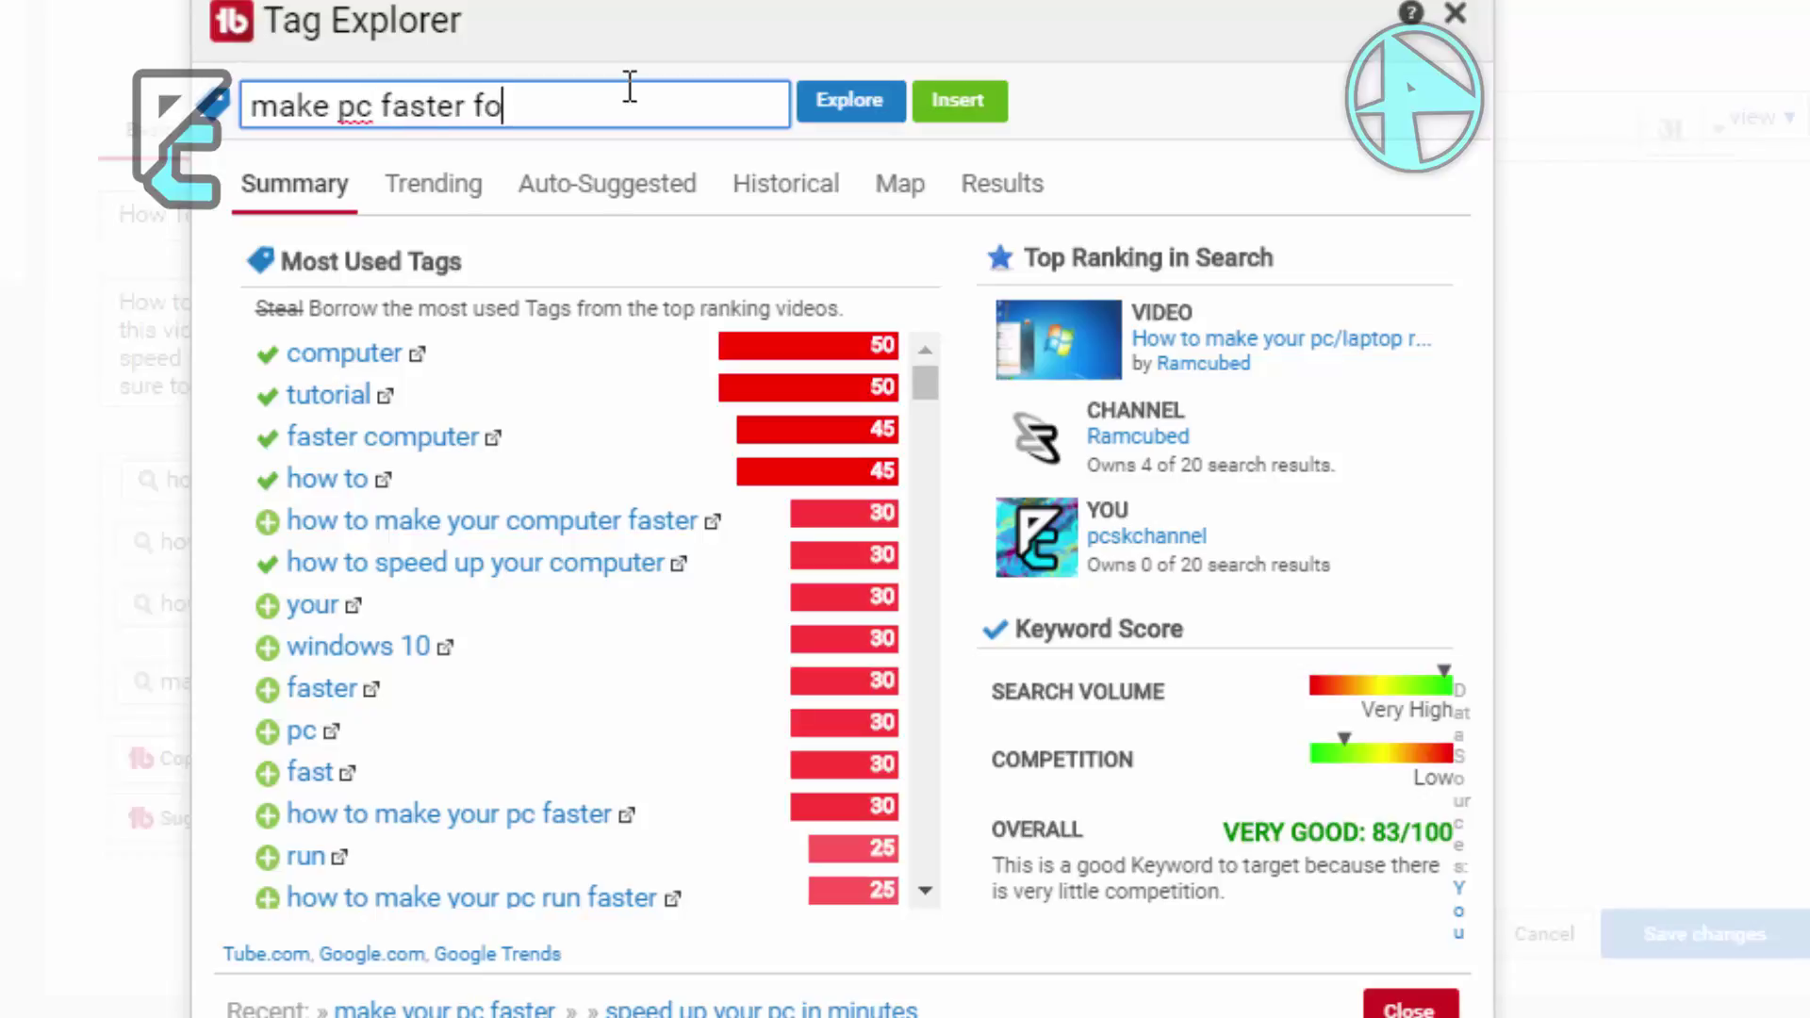
text(r gaming)
key(Return)
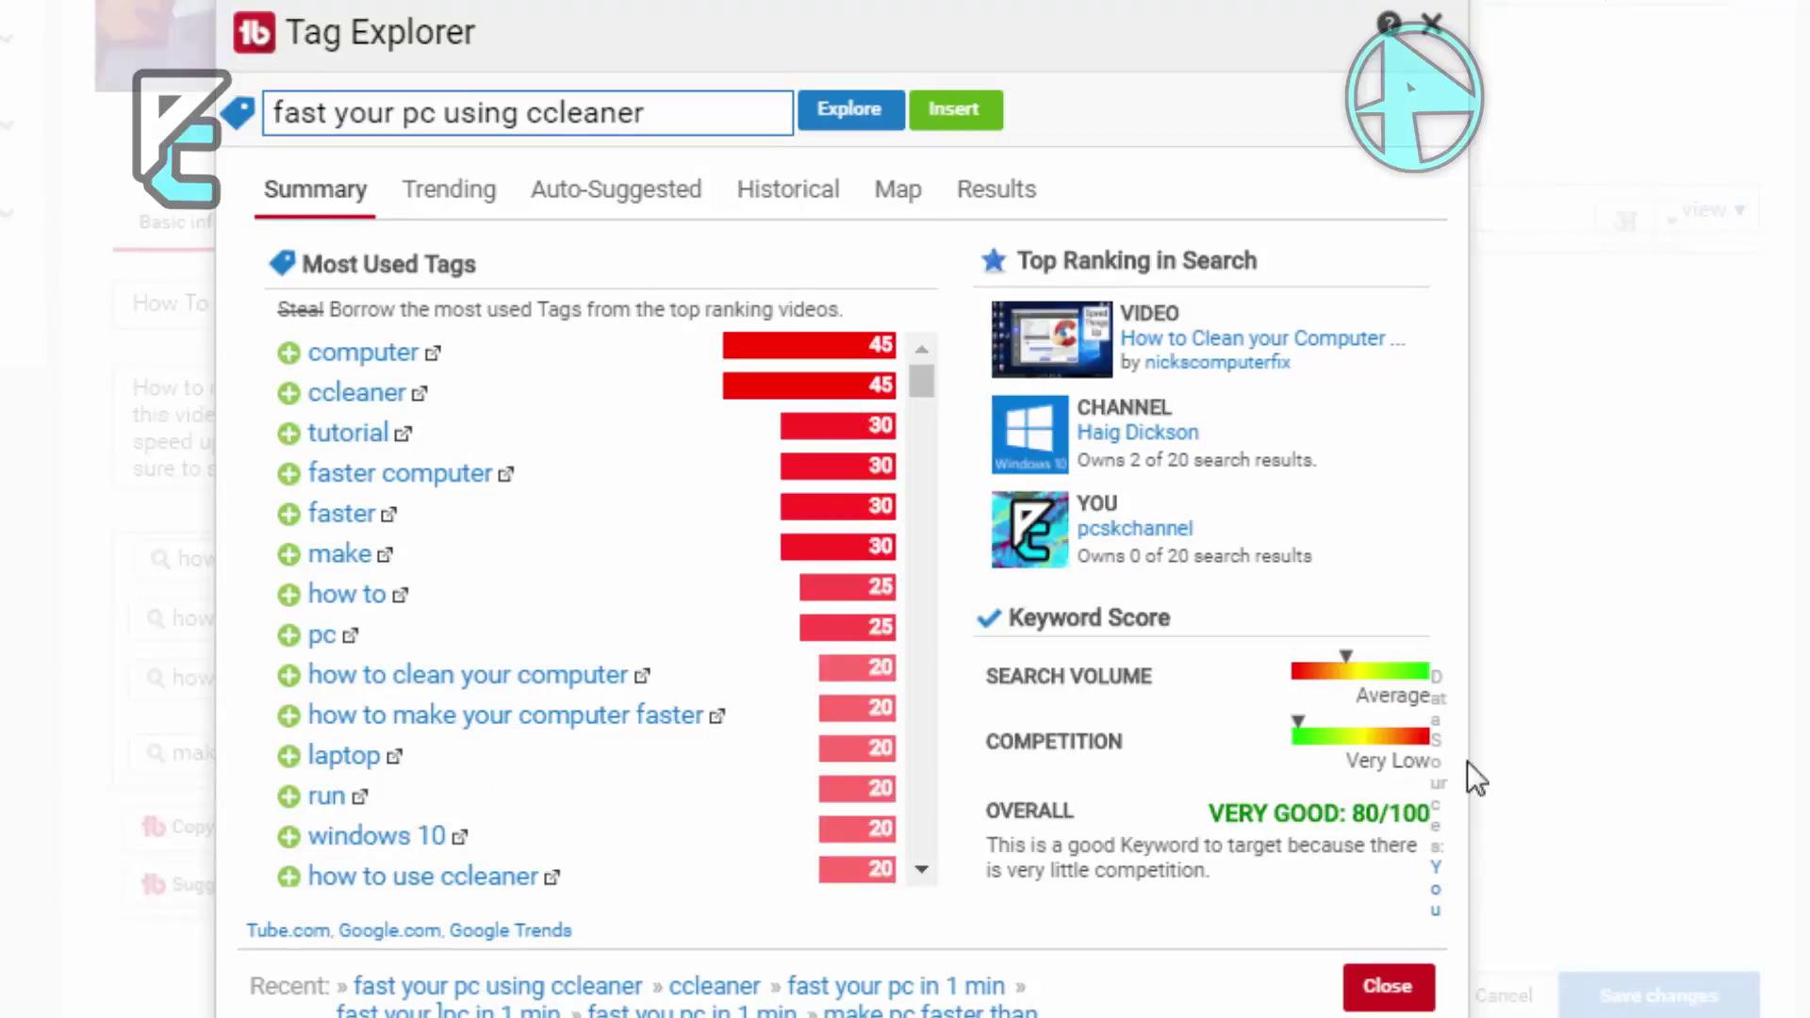
- Add tags computer, ccleaner, tutorial, faster, faster computer, make and how to make your computer faster
click(288, 358)
click(288, 392)
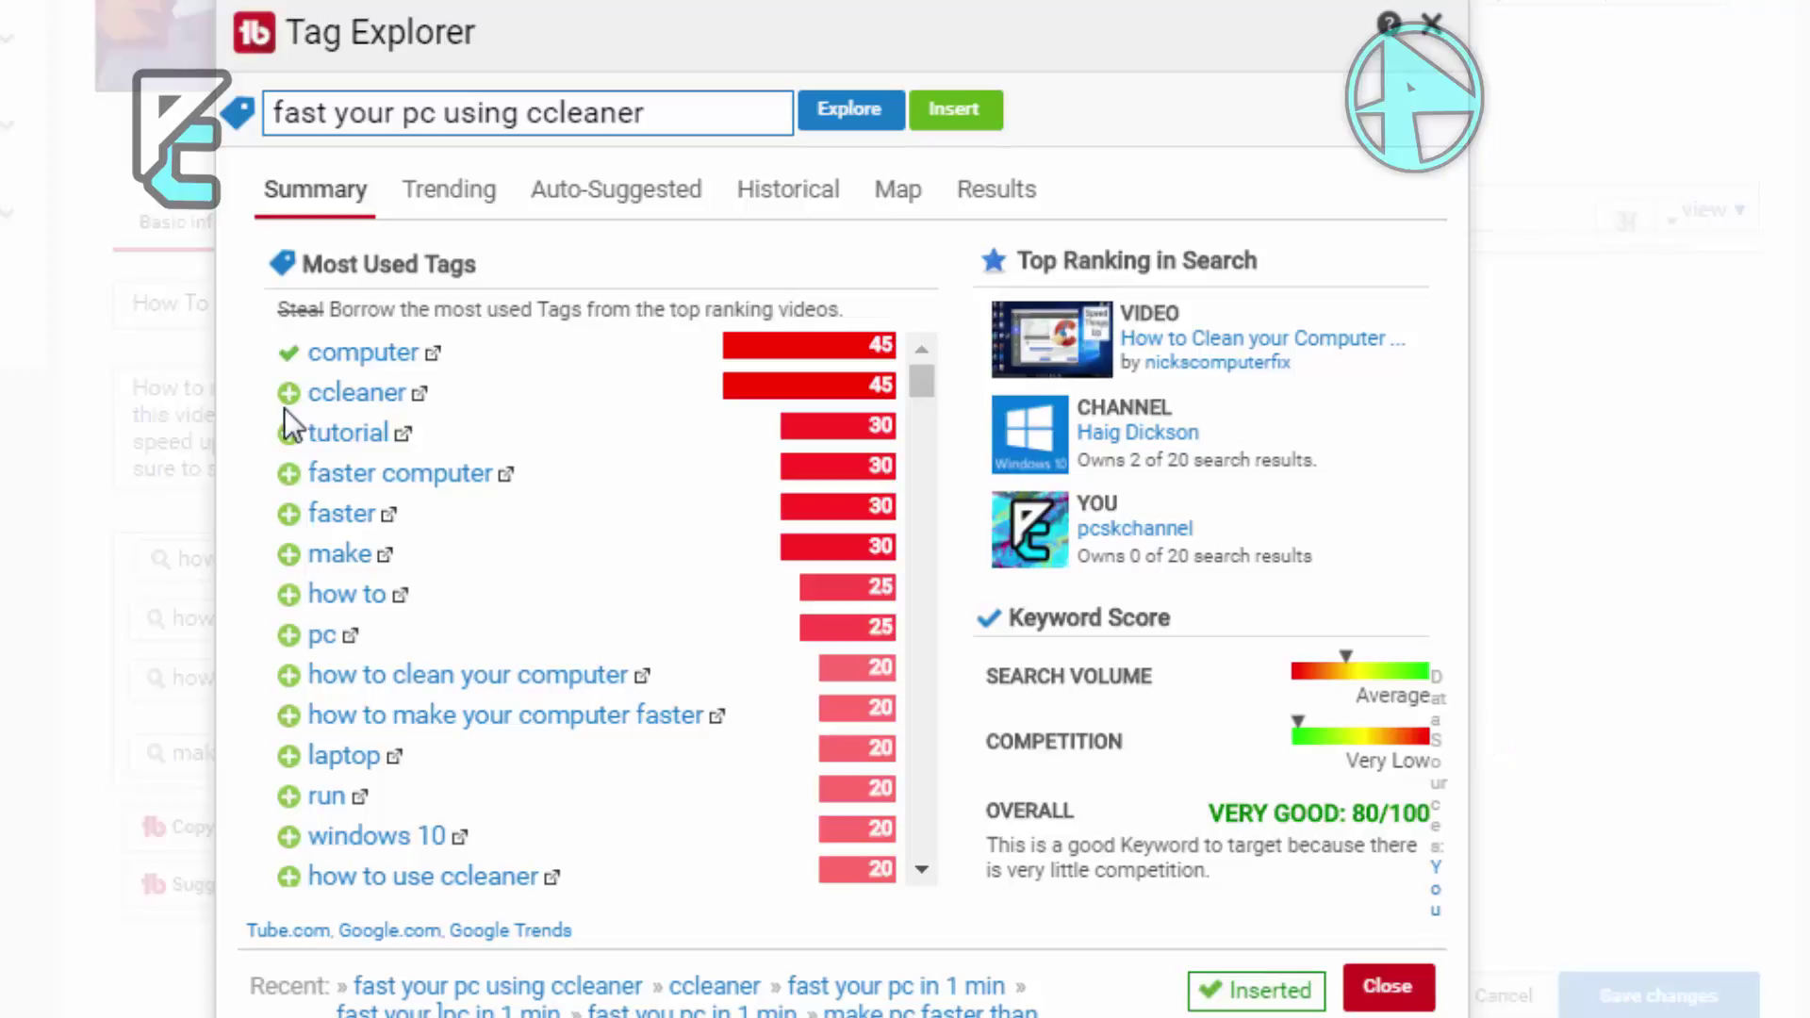
click(289, 434)
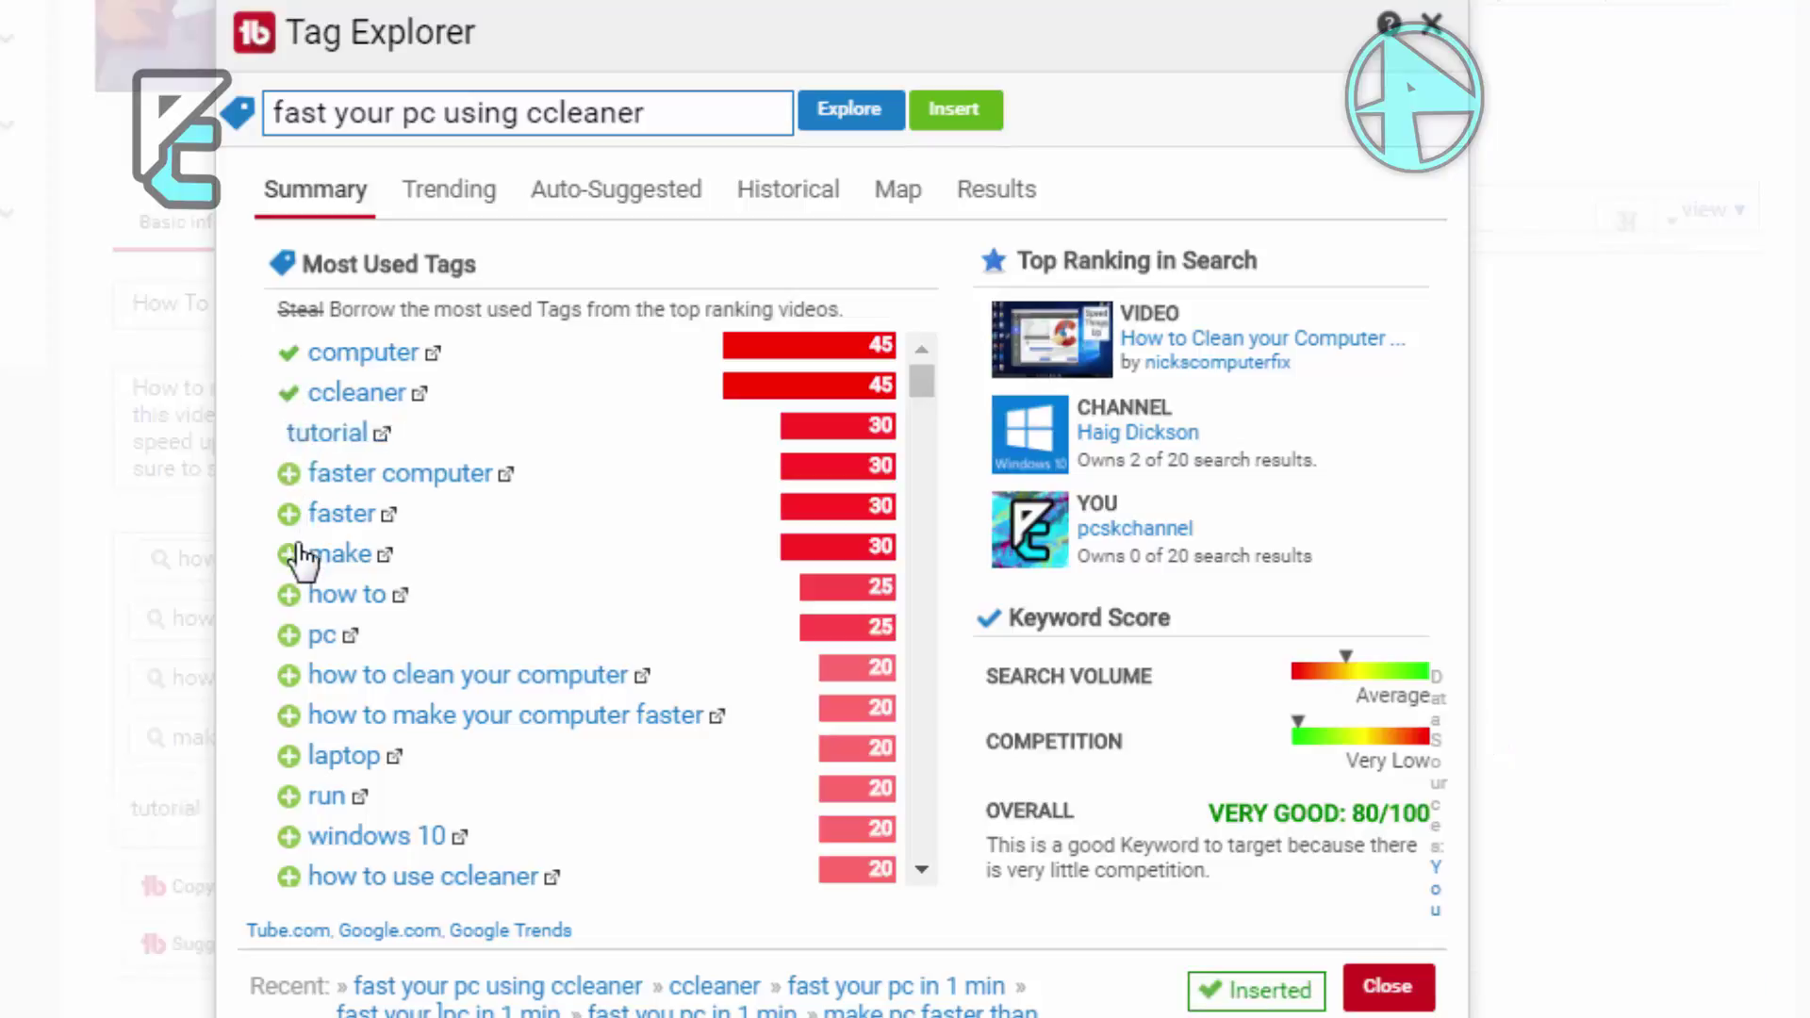
click(288, 502)
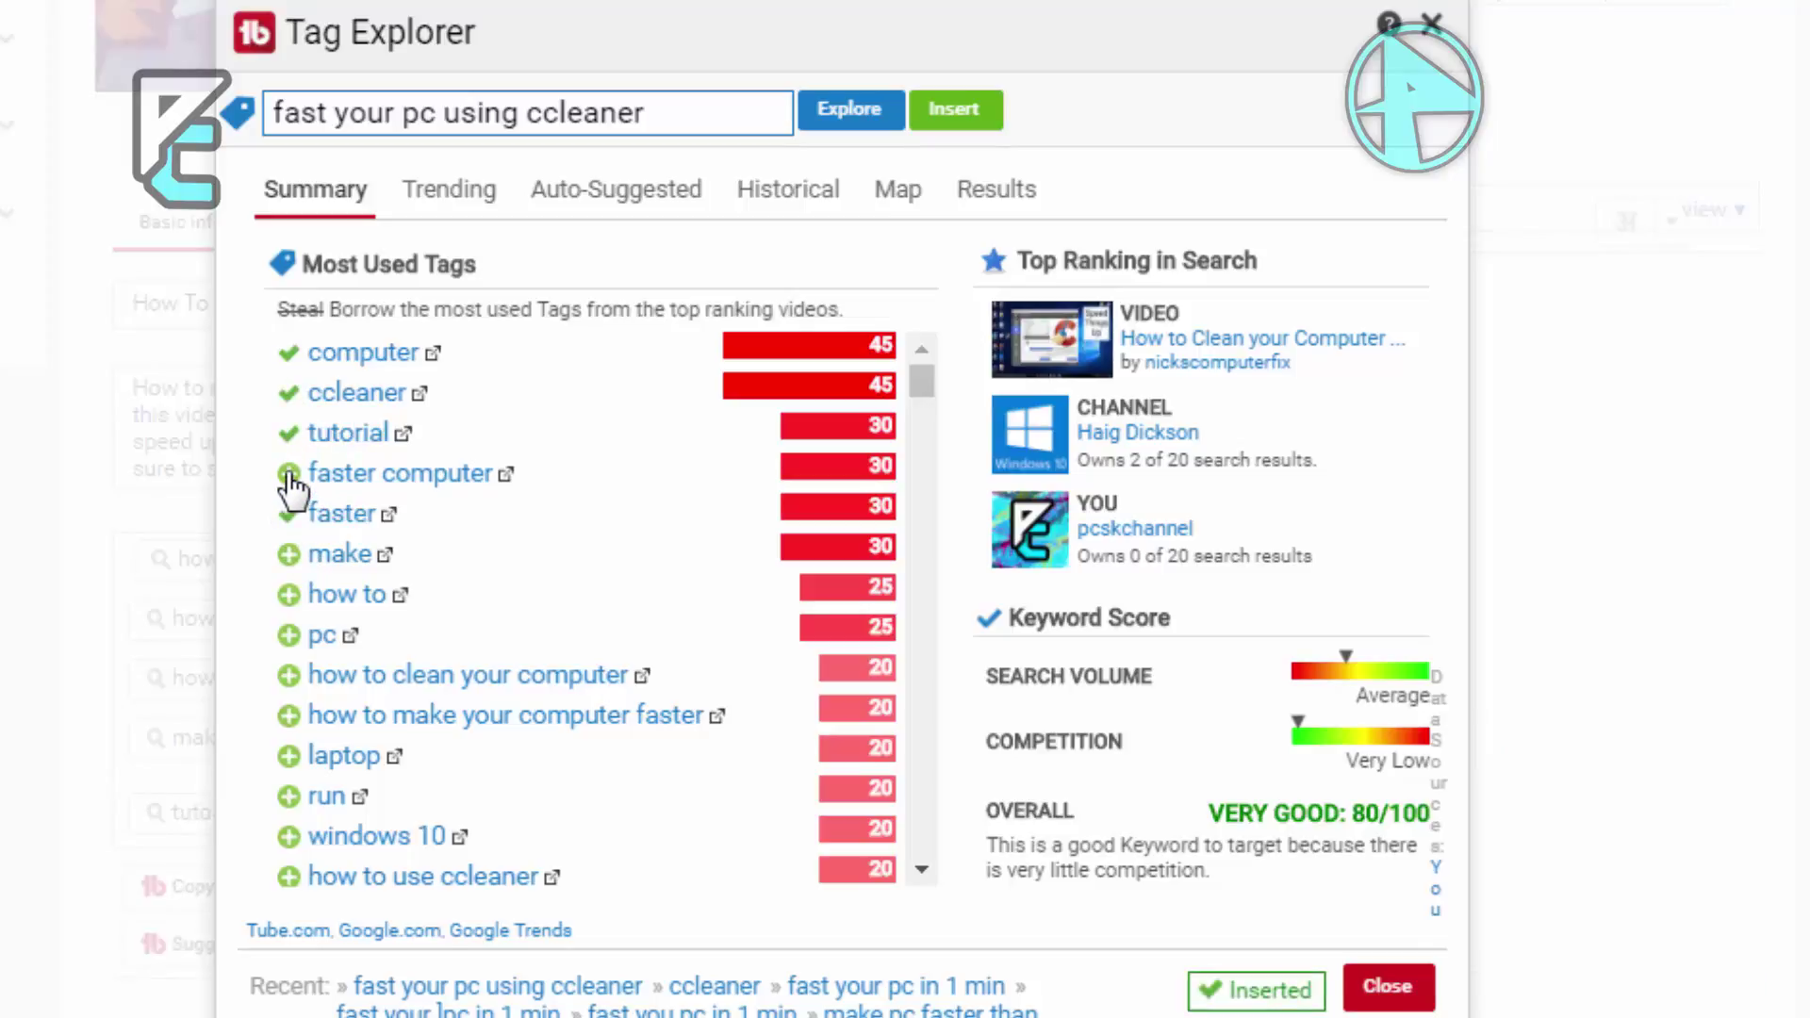
click(288, 474)
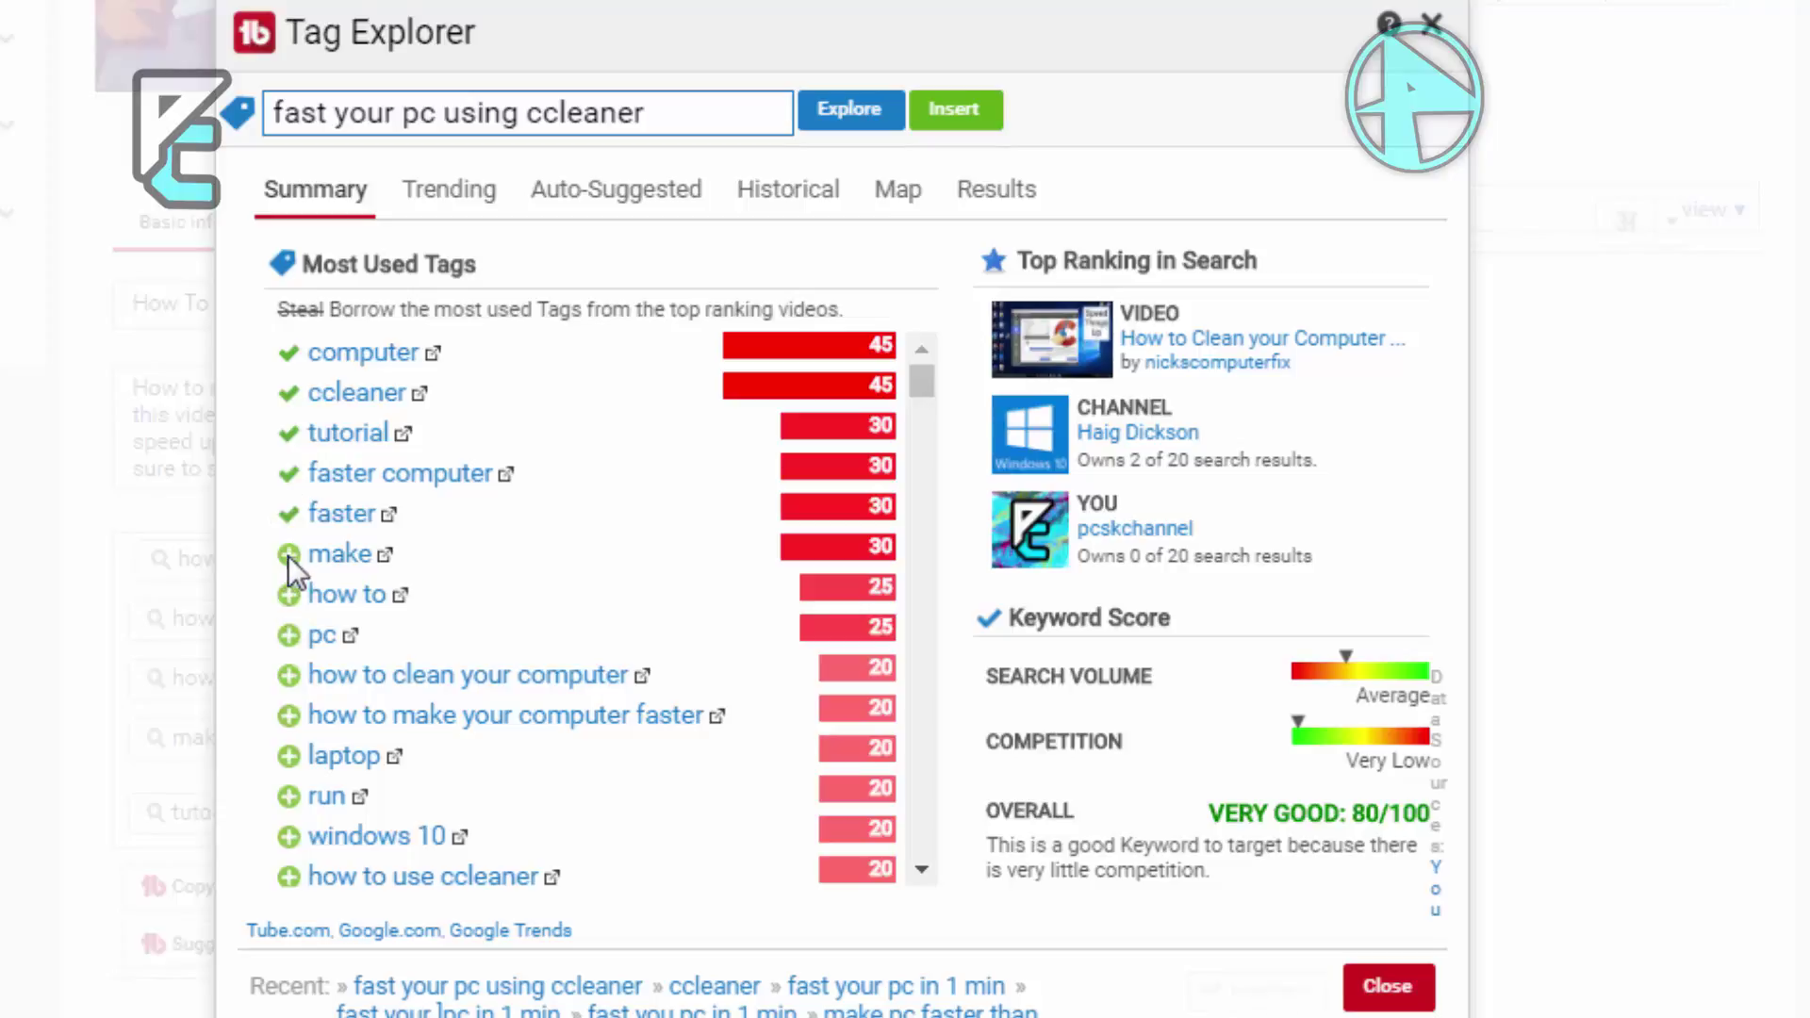
click(289, 554)
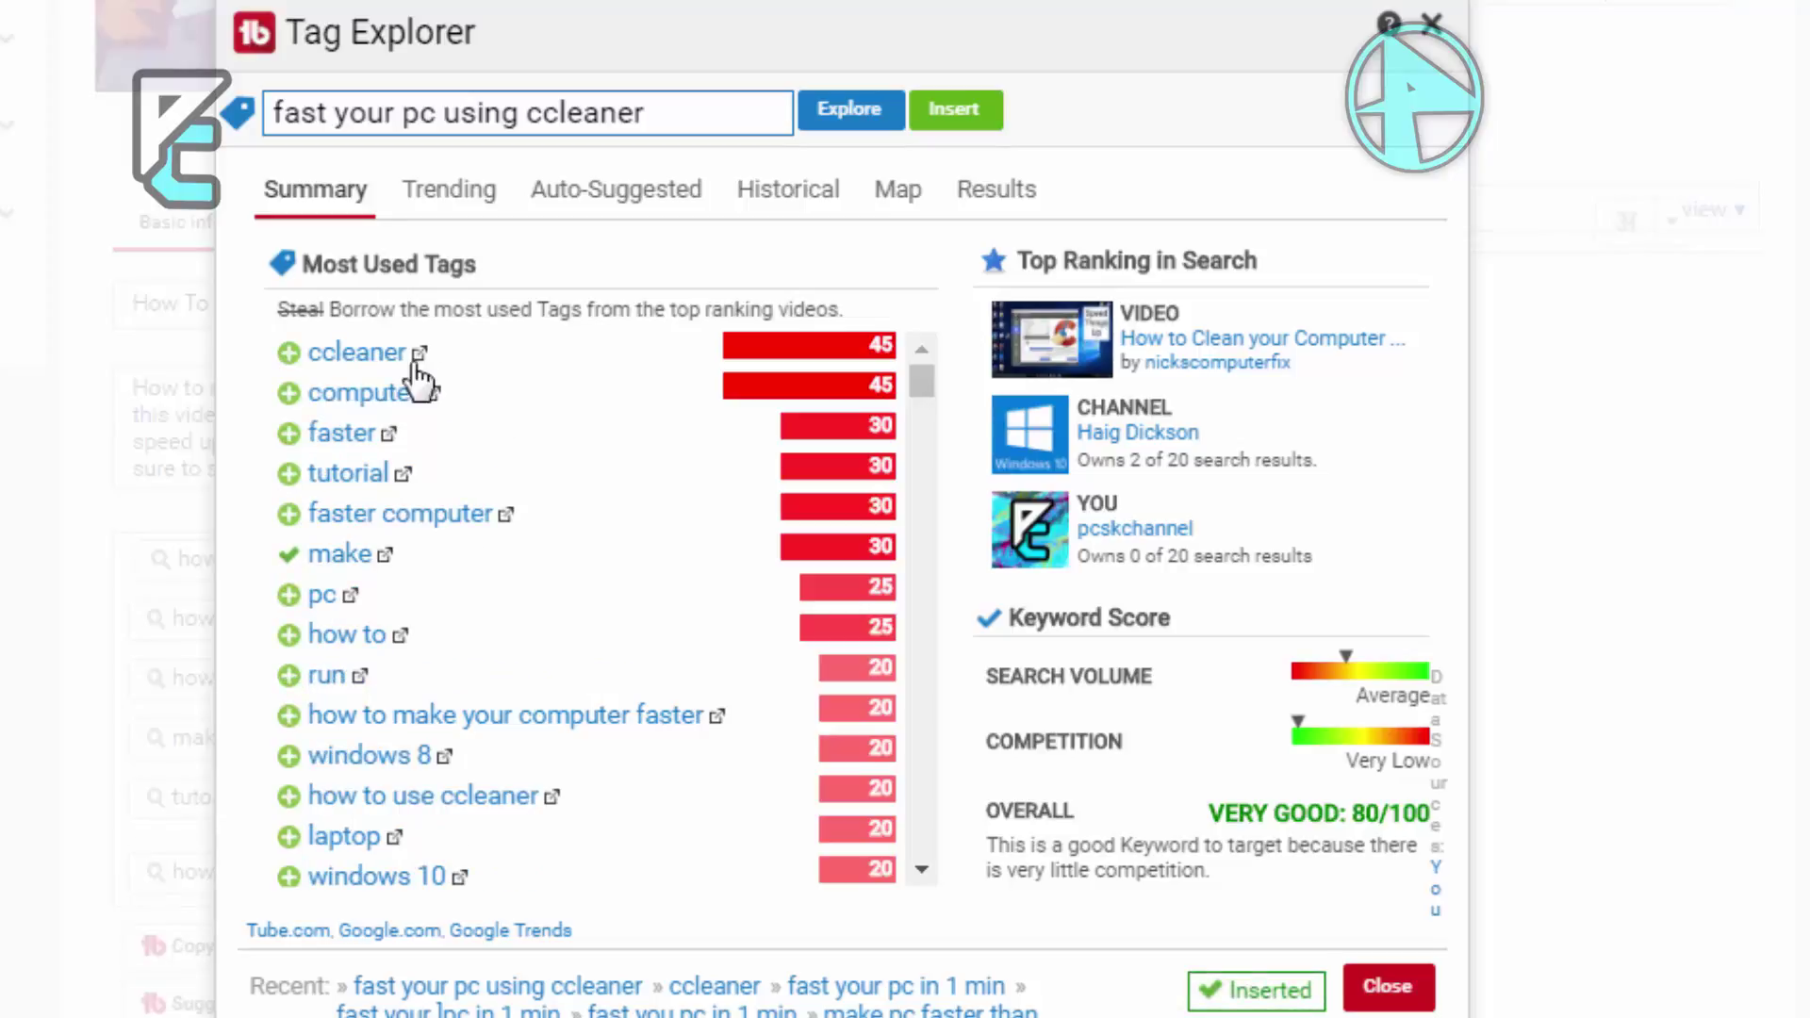
click(289, 514)
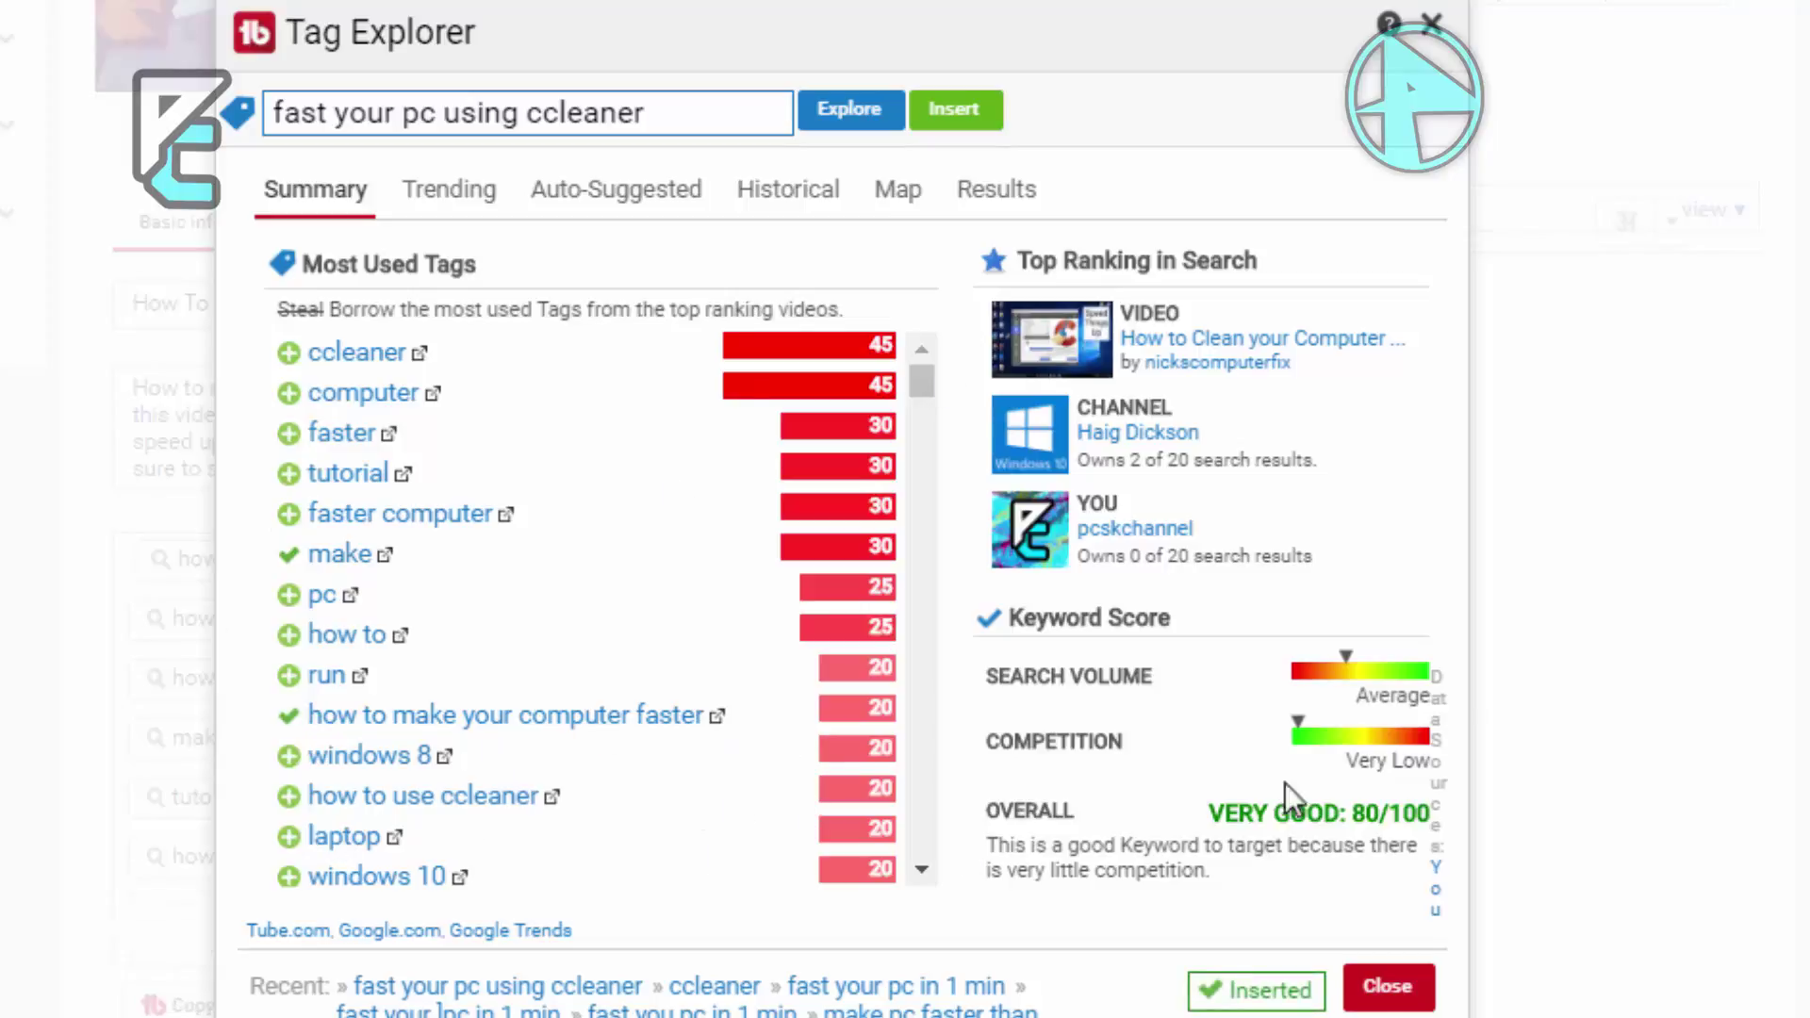
click(1388, 986)
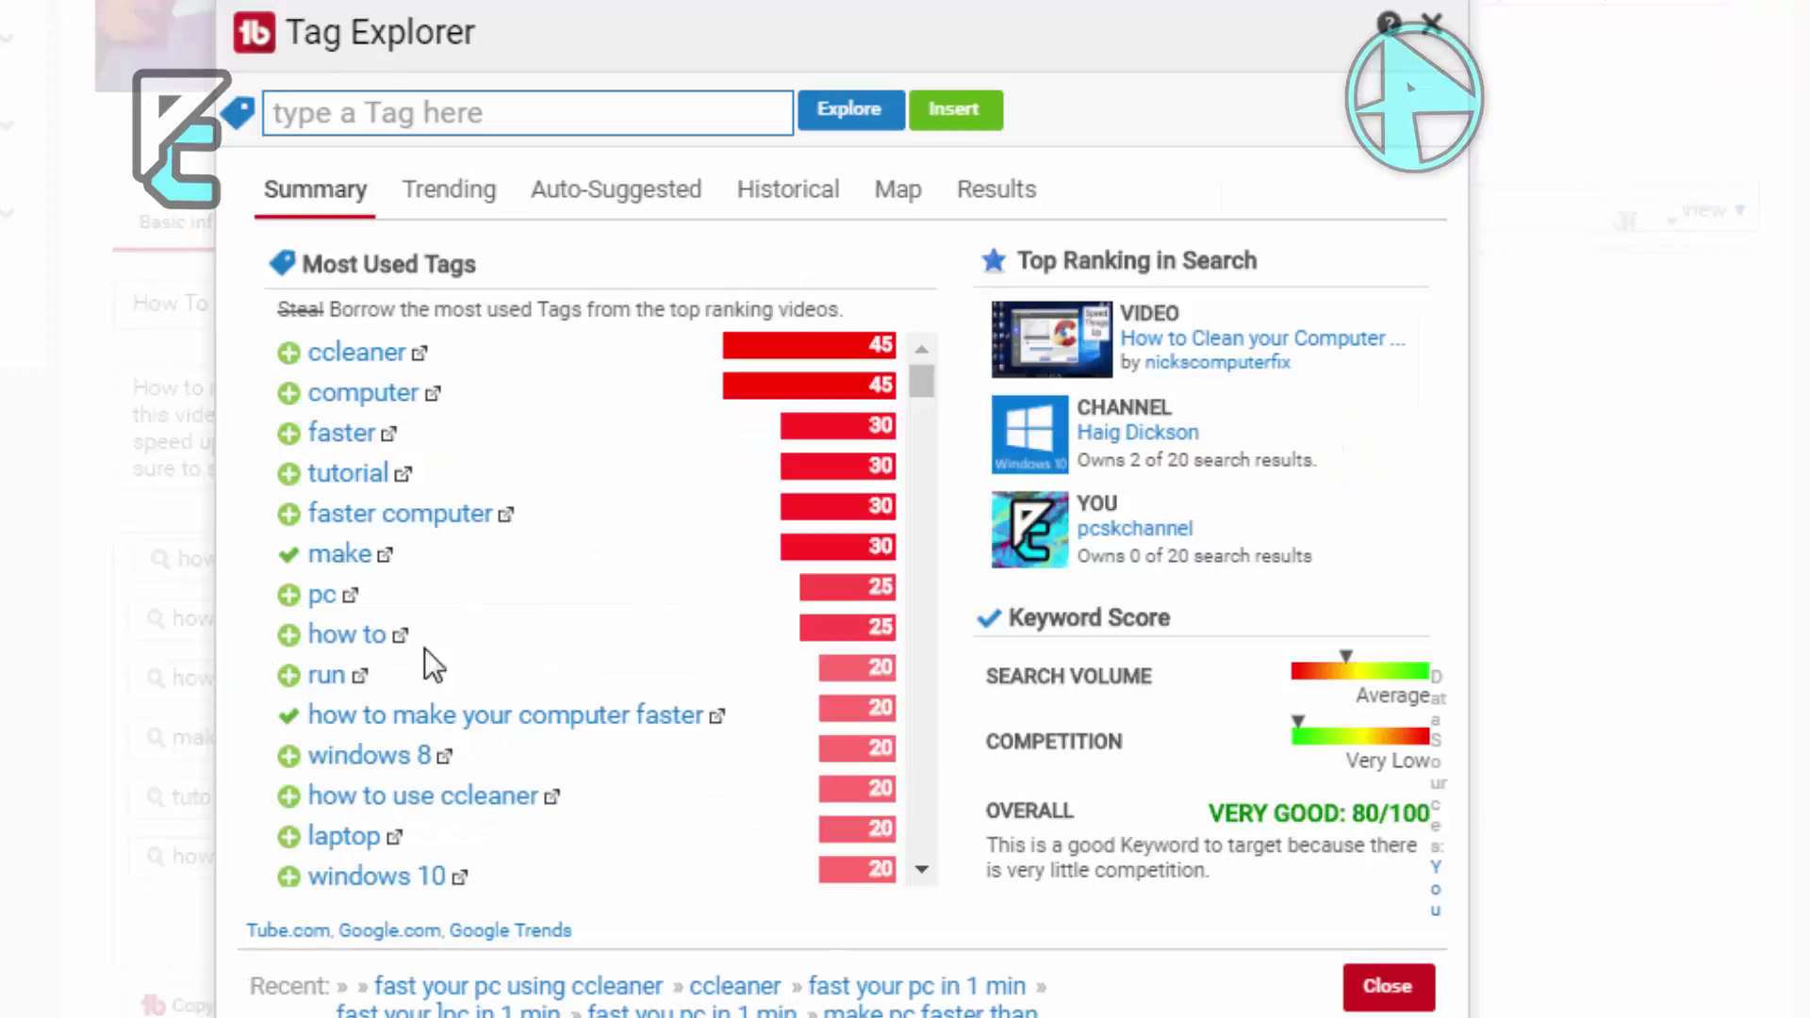
- Add tags how to use ccleaner, windows 8, how to, run, pc and how to speed up your computer, then close Tag Explorer
click(289, 796)
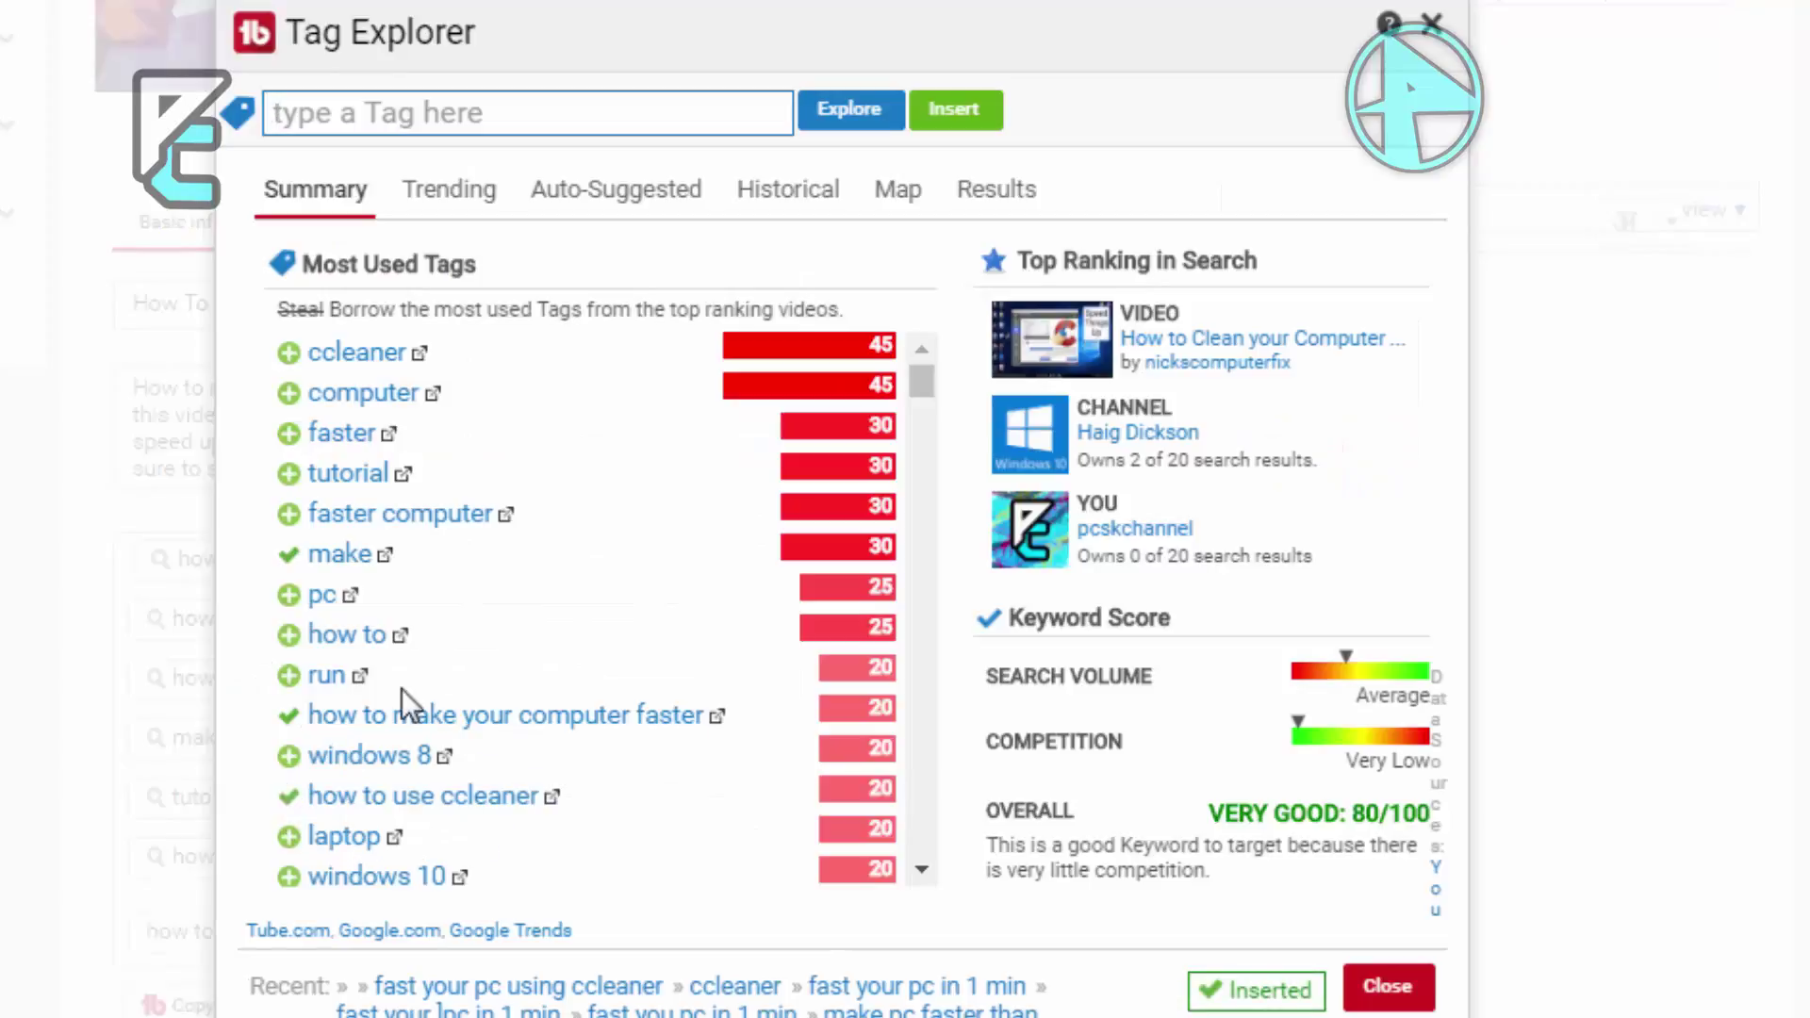
click(289, 759)
click(290, 636)
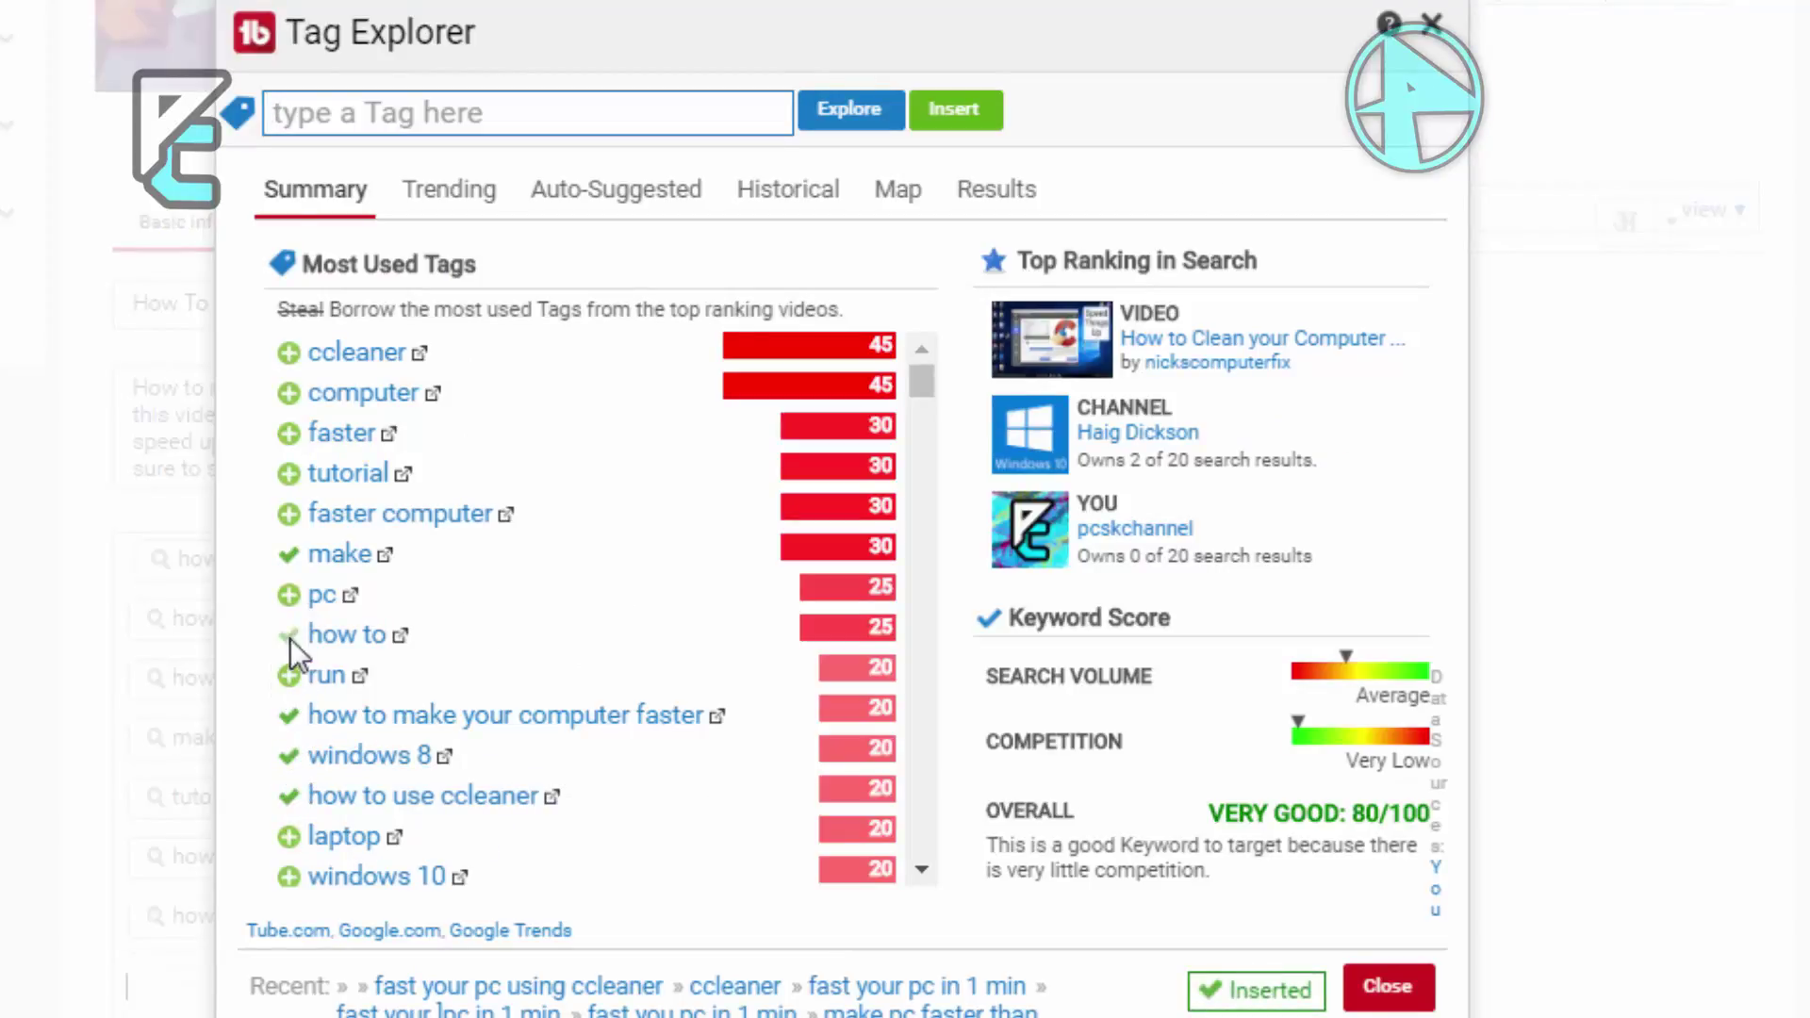
click(290, 675)
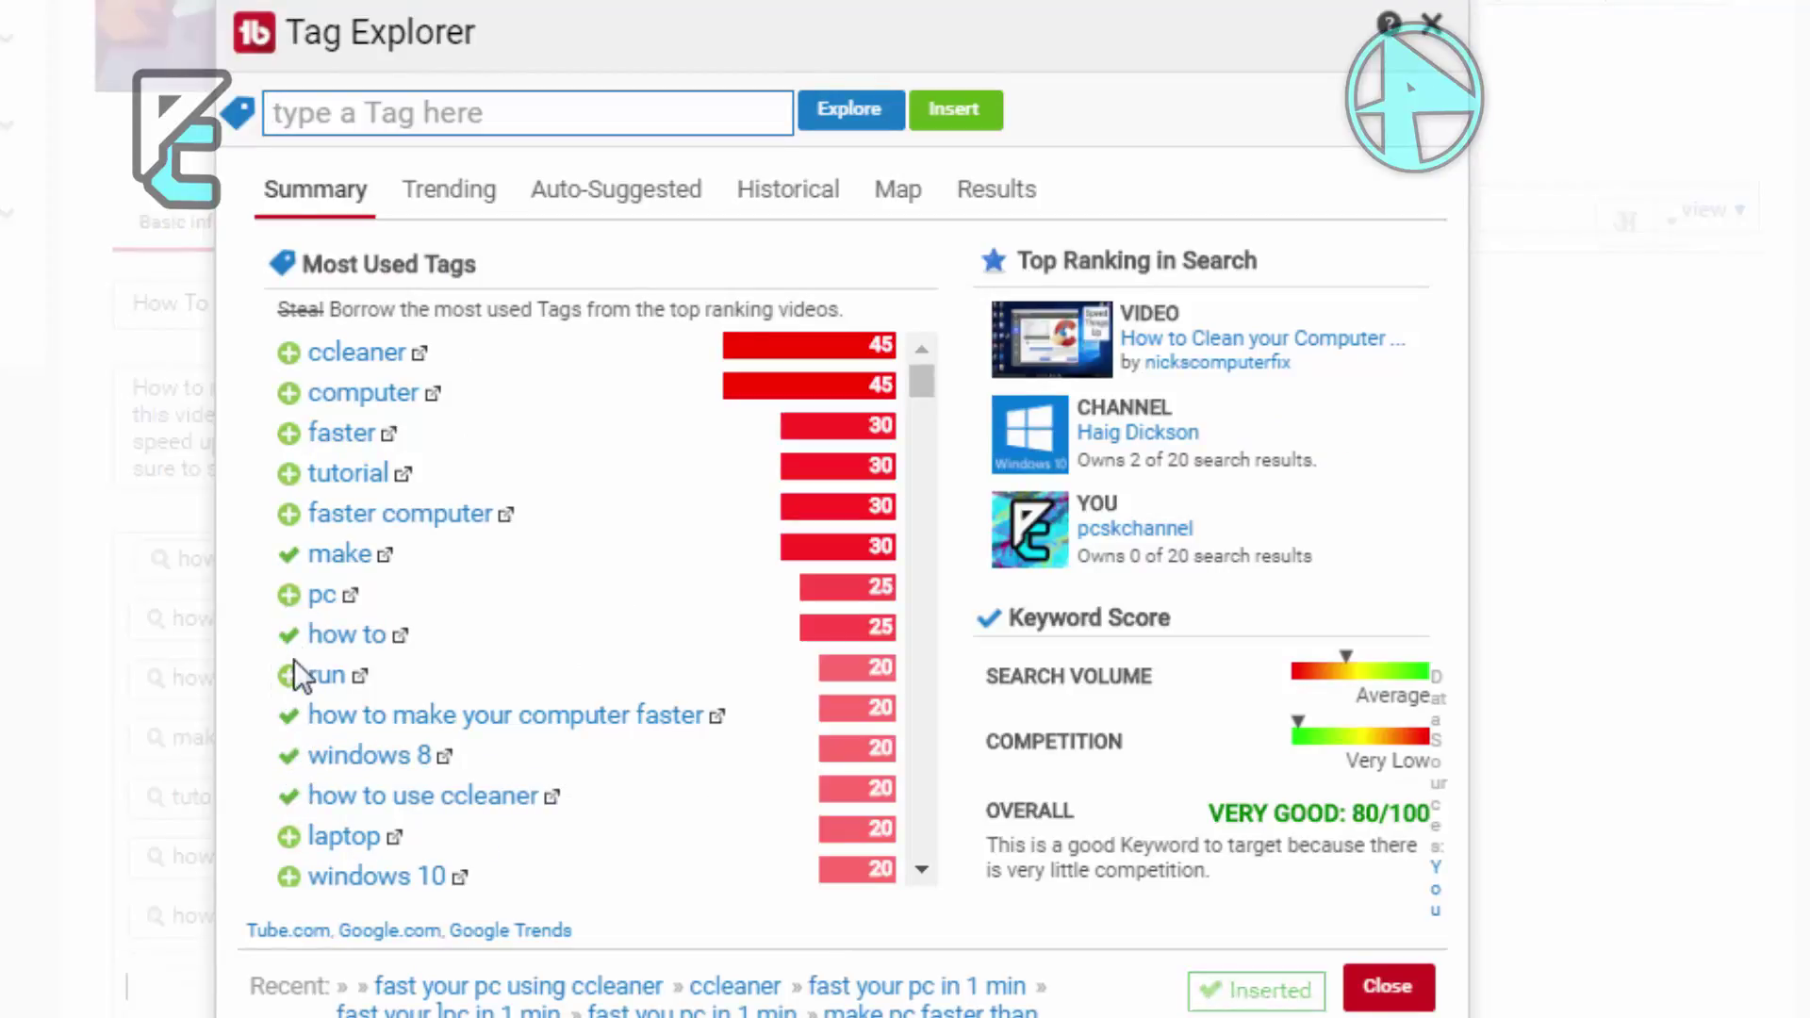
click(290, 595)
click(290, 432)
click(290, 354)
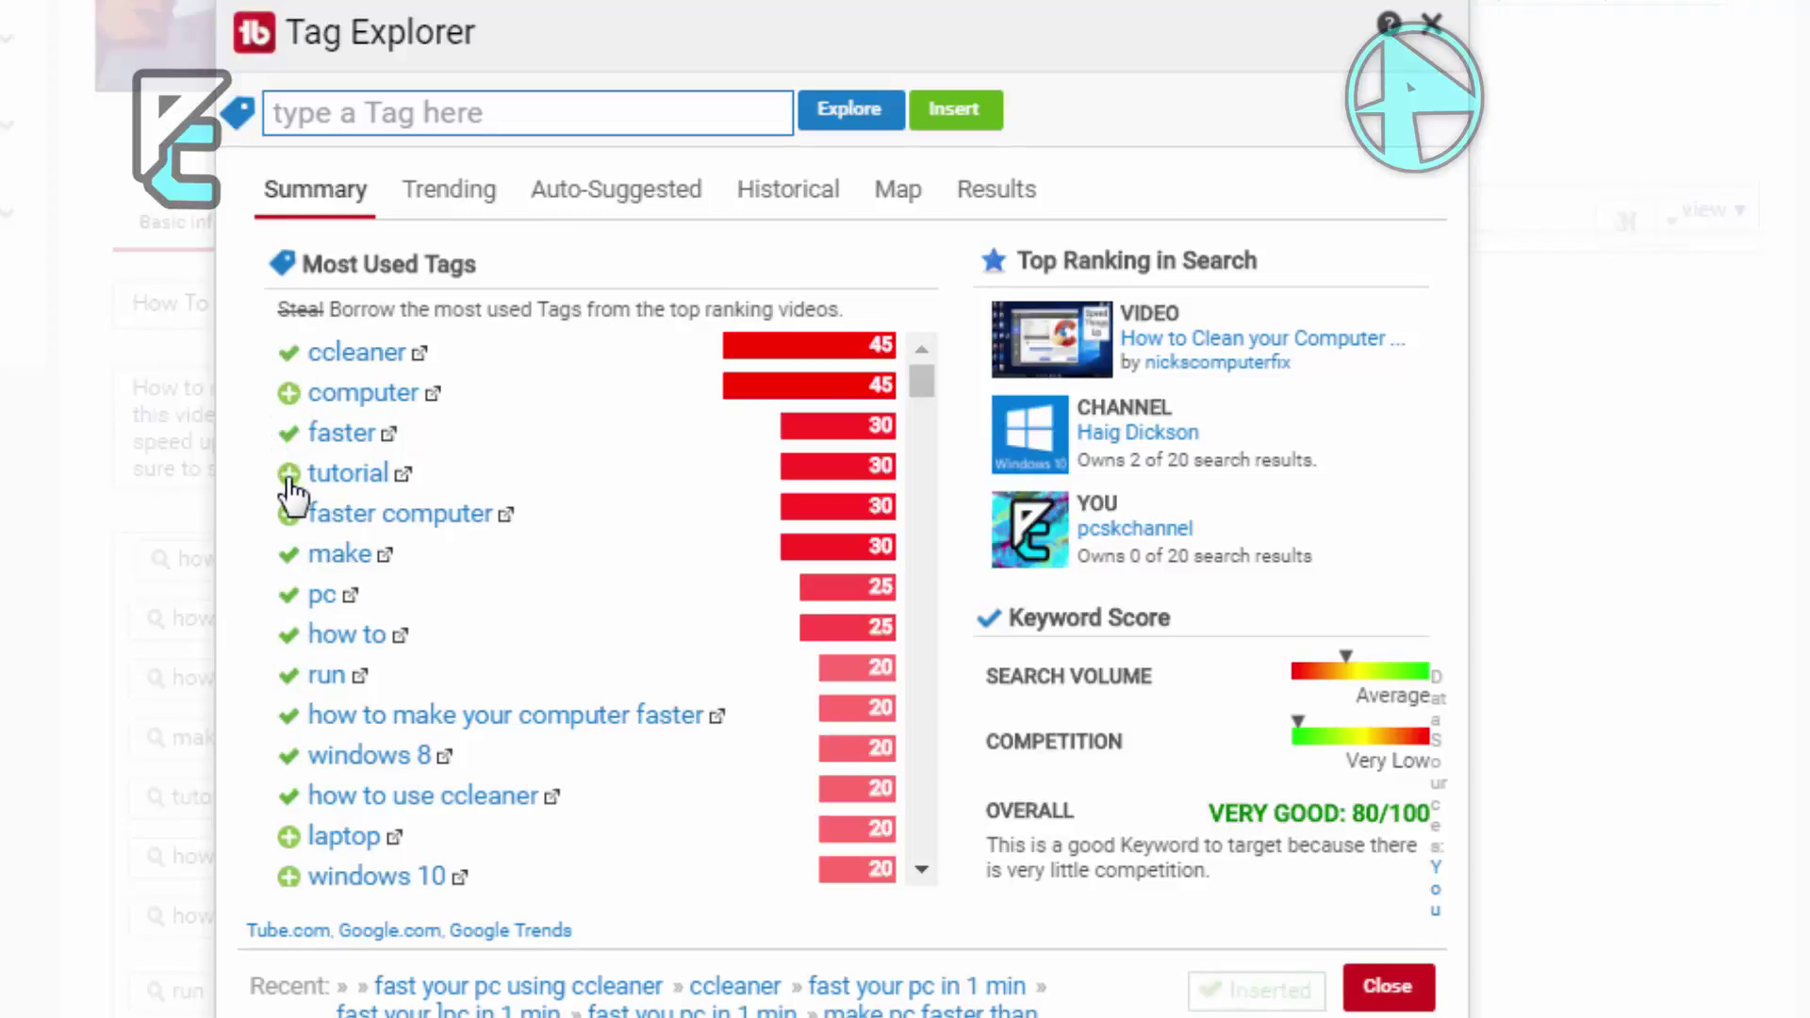
drag(918, 376, 921, 405)
click(289, 390)
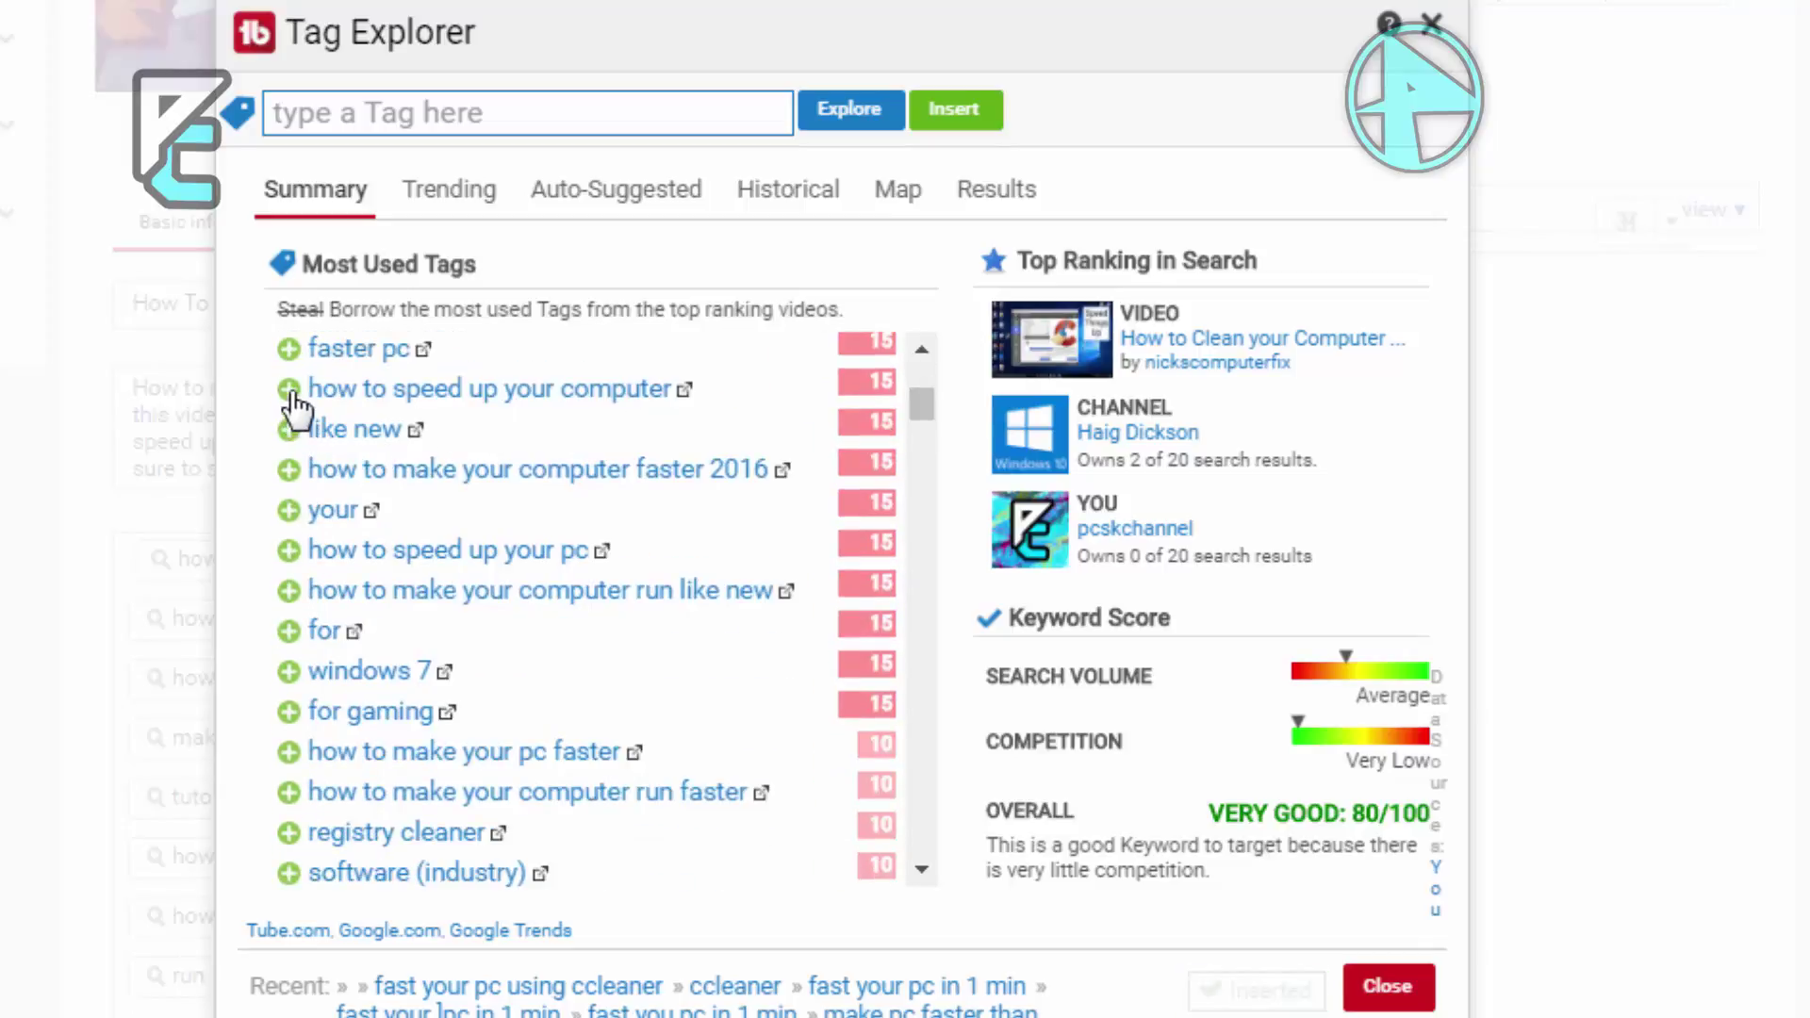
click(1386, 987)
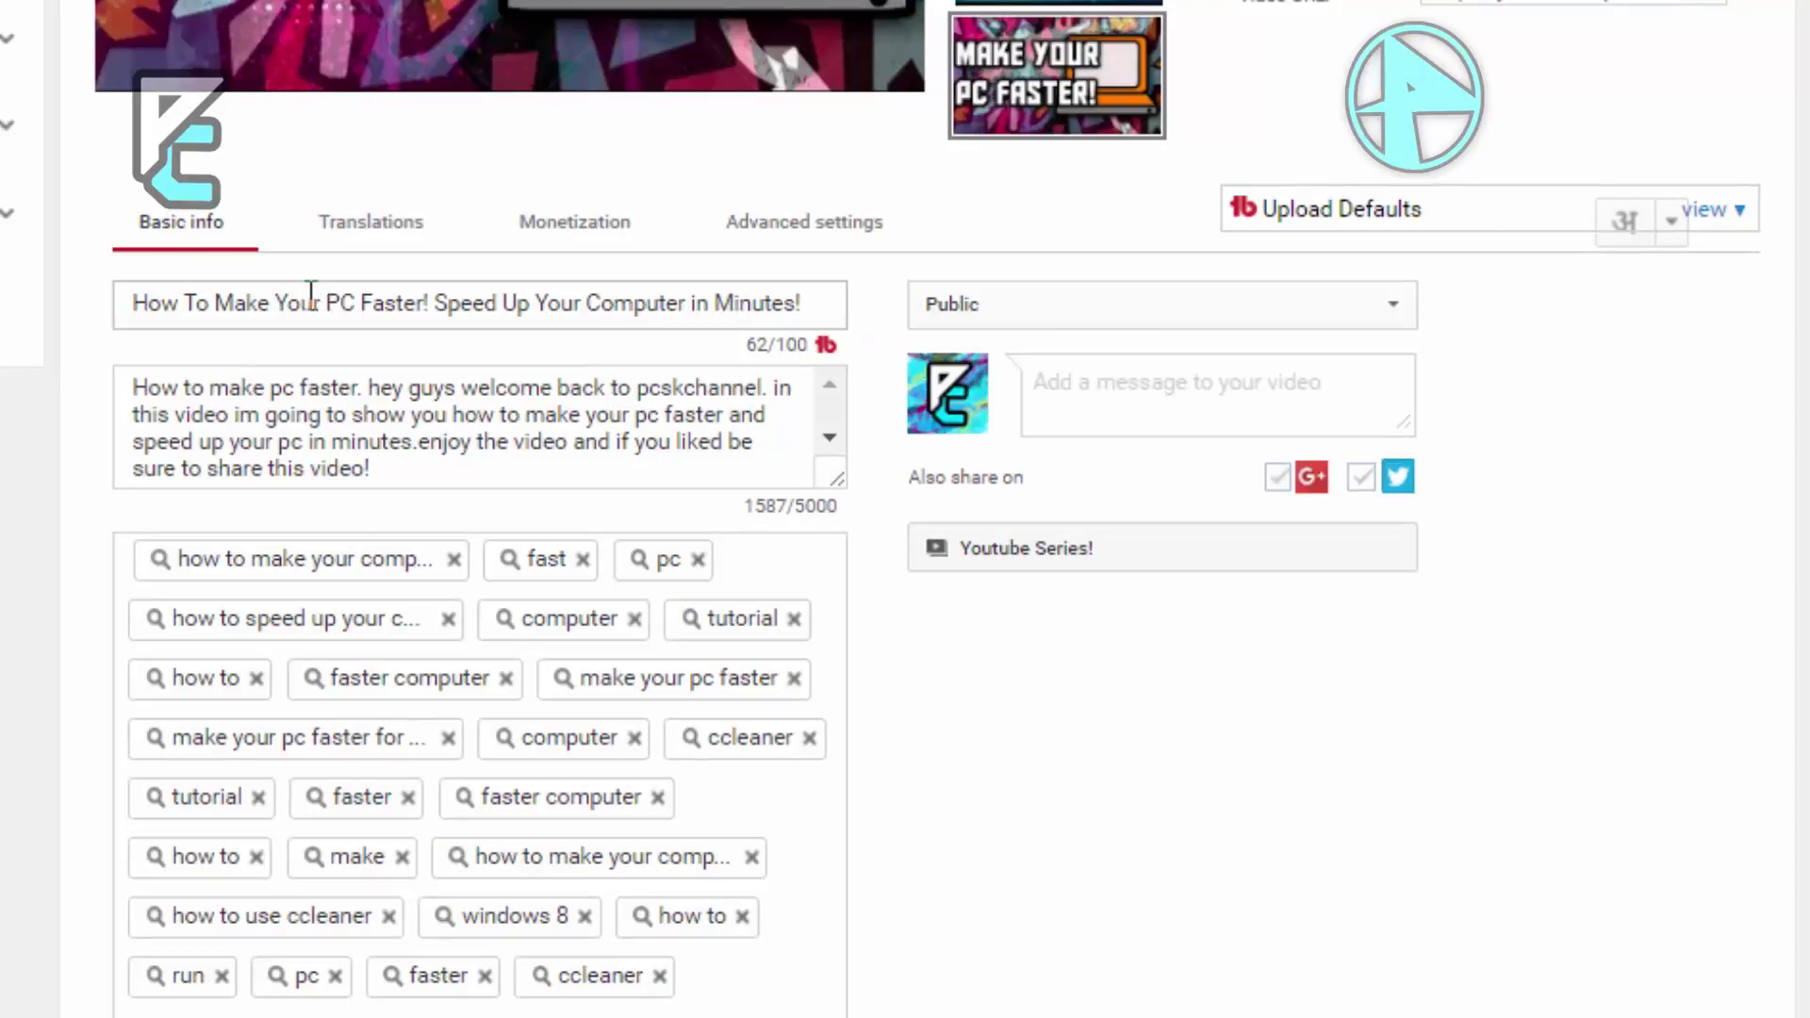
- Copy the full video title and paste it into the tags box as a new tag
triple_click(312, 303)
right_click(244, 300)
click(368, 364)
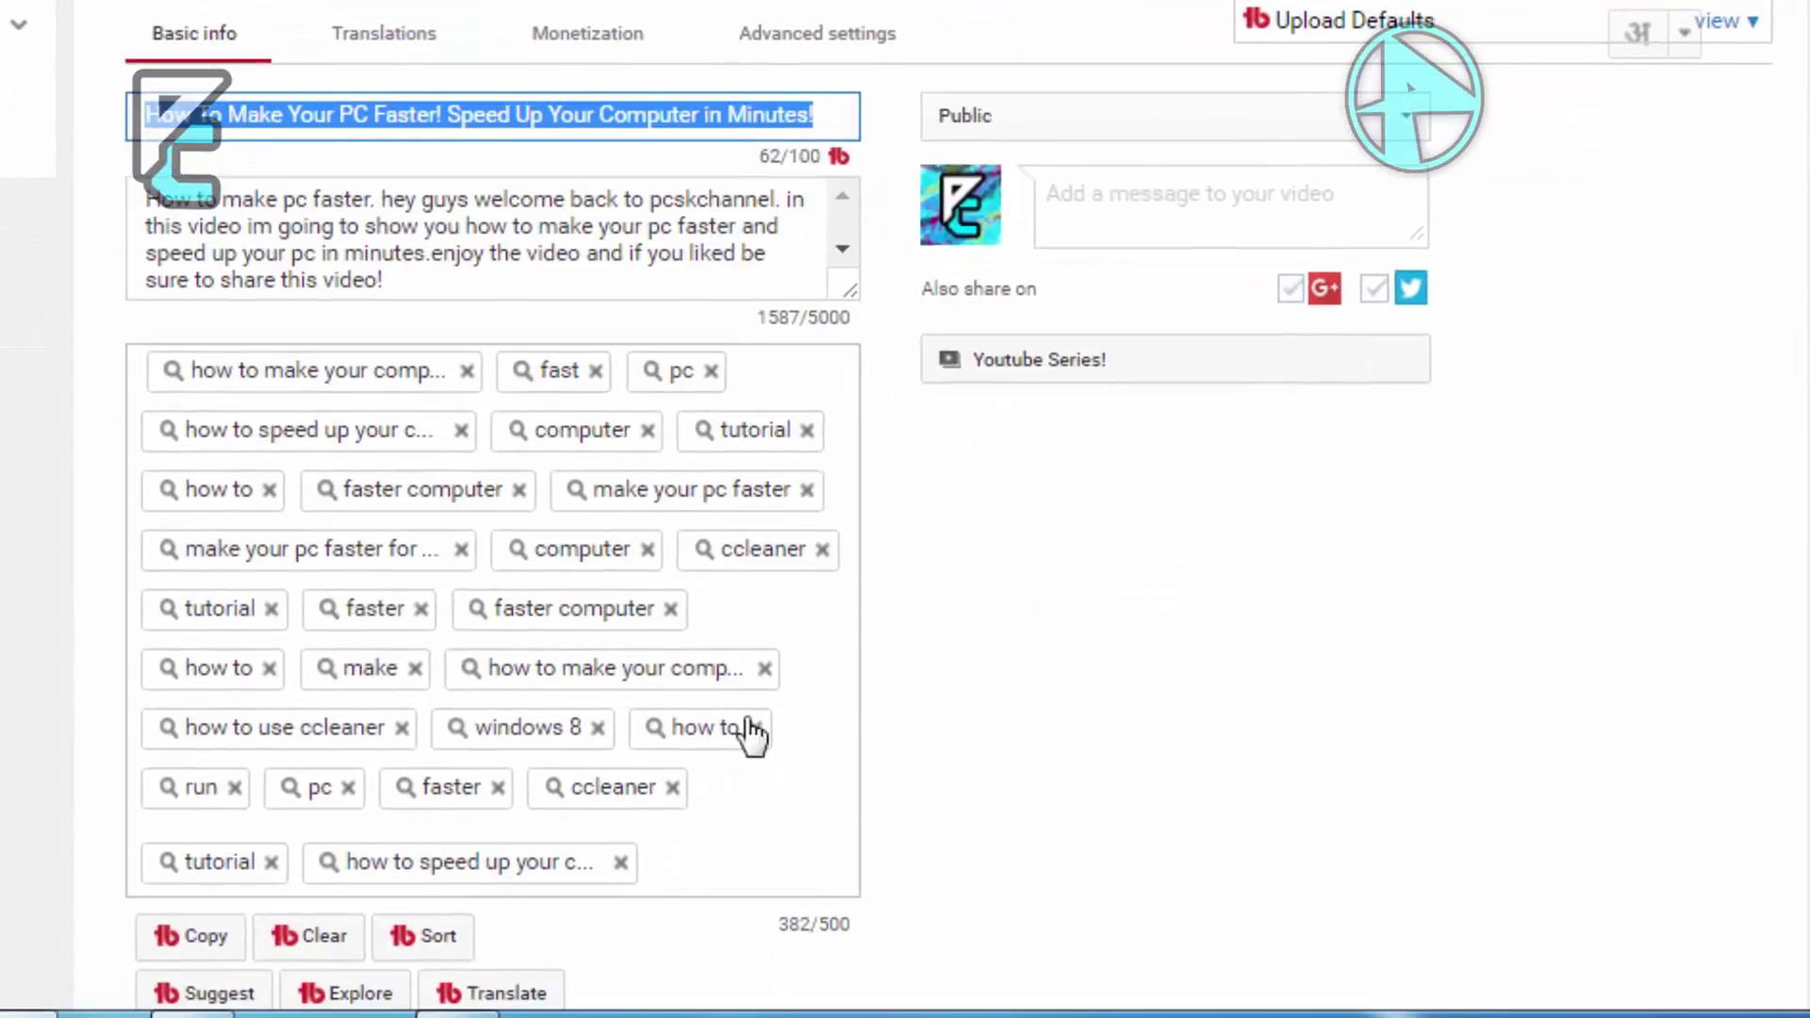
right_click(696, 872)
click(1030, 569)
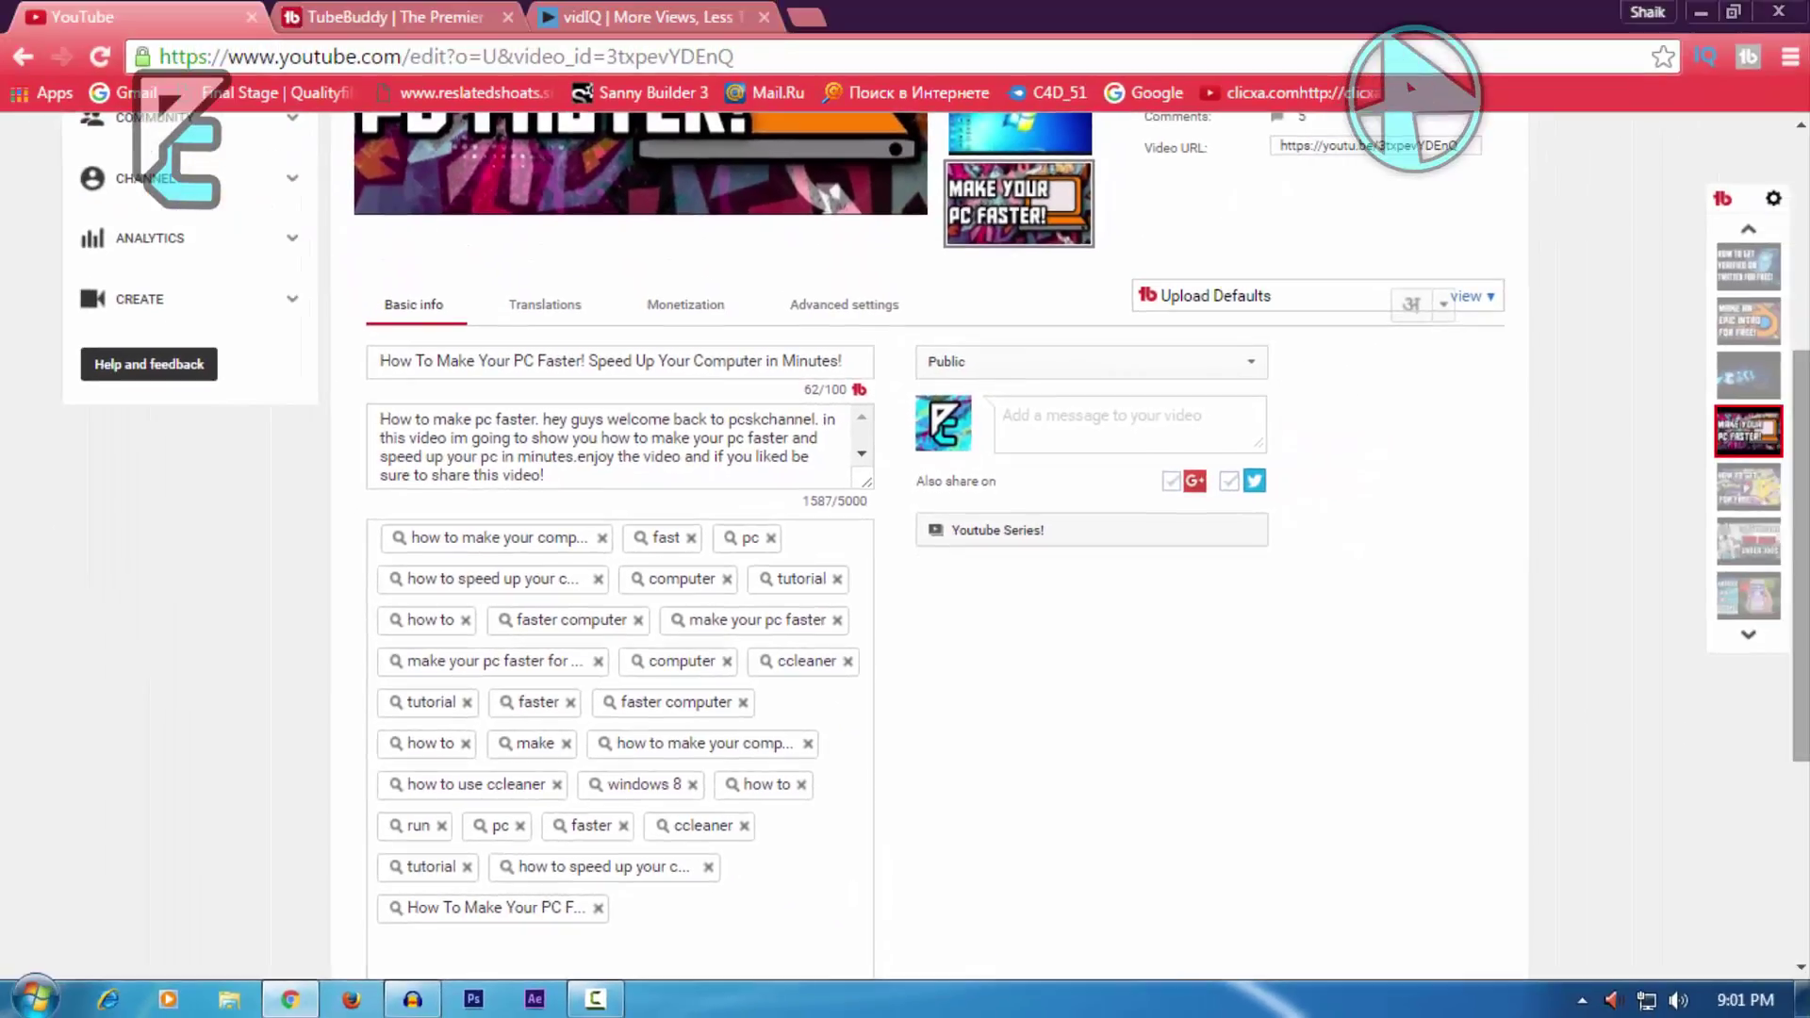
- Save the updated tags and the video's changes
scroll(1079, 709, down, 5)
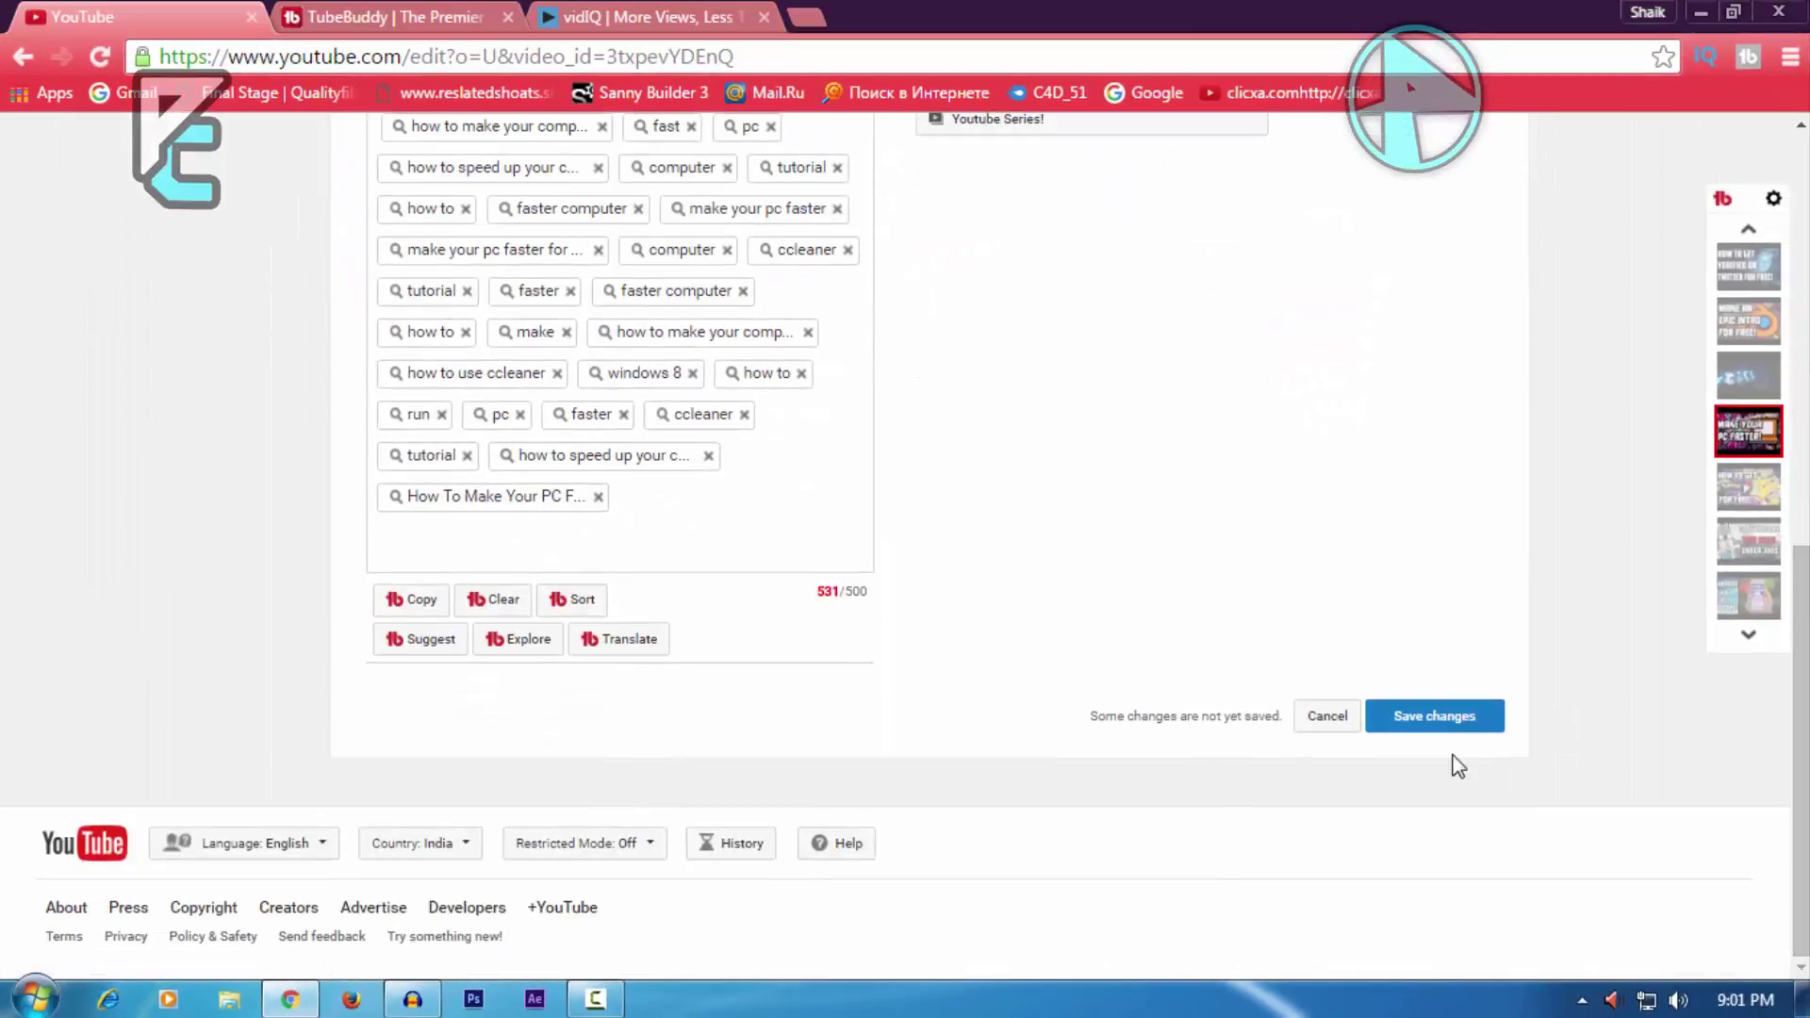
click(1428, 744)
click(1487, 726)
scroll(905, 471, up, 10)
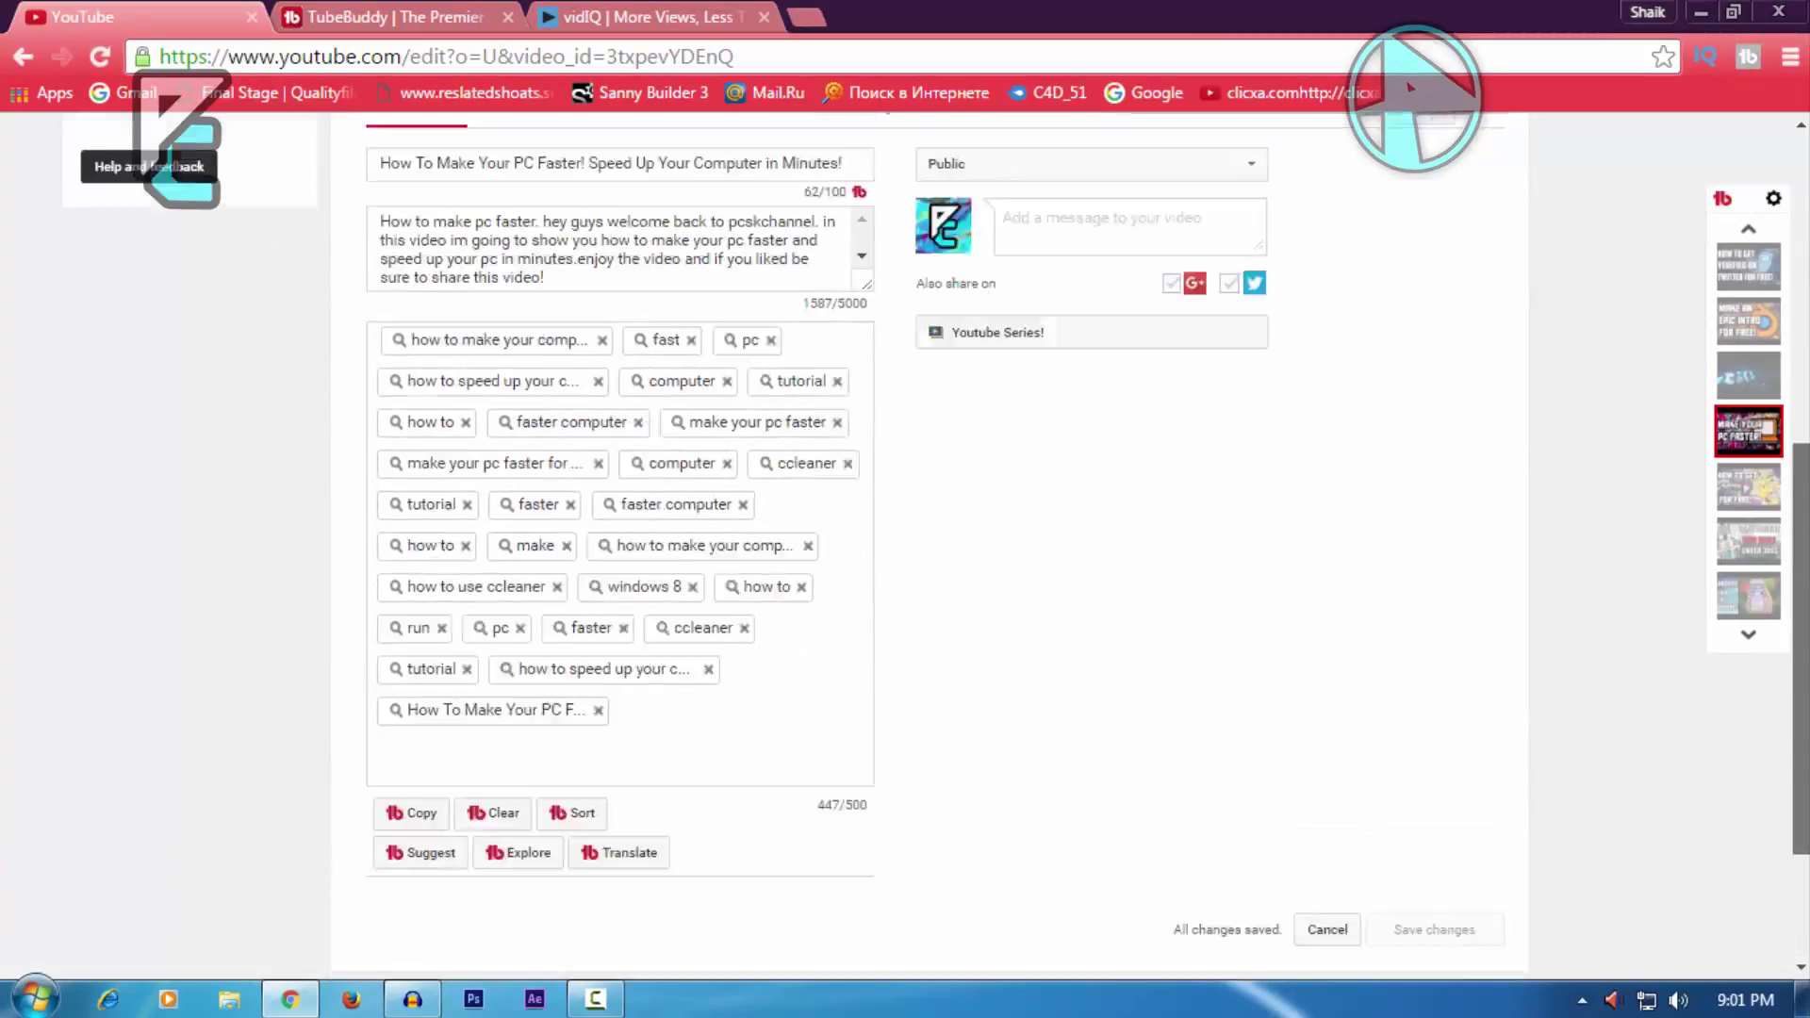
right_click(1469, 213)
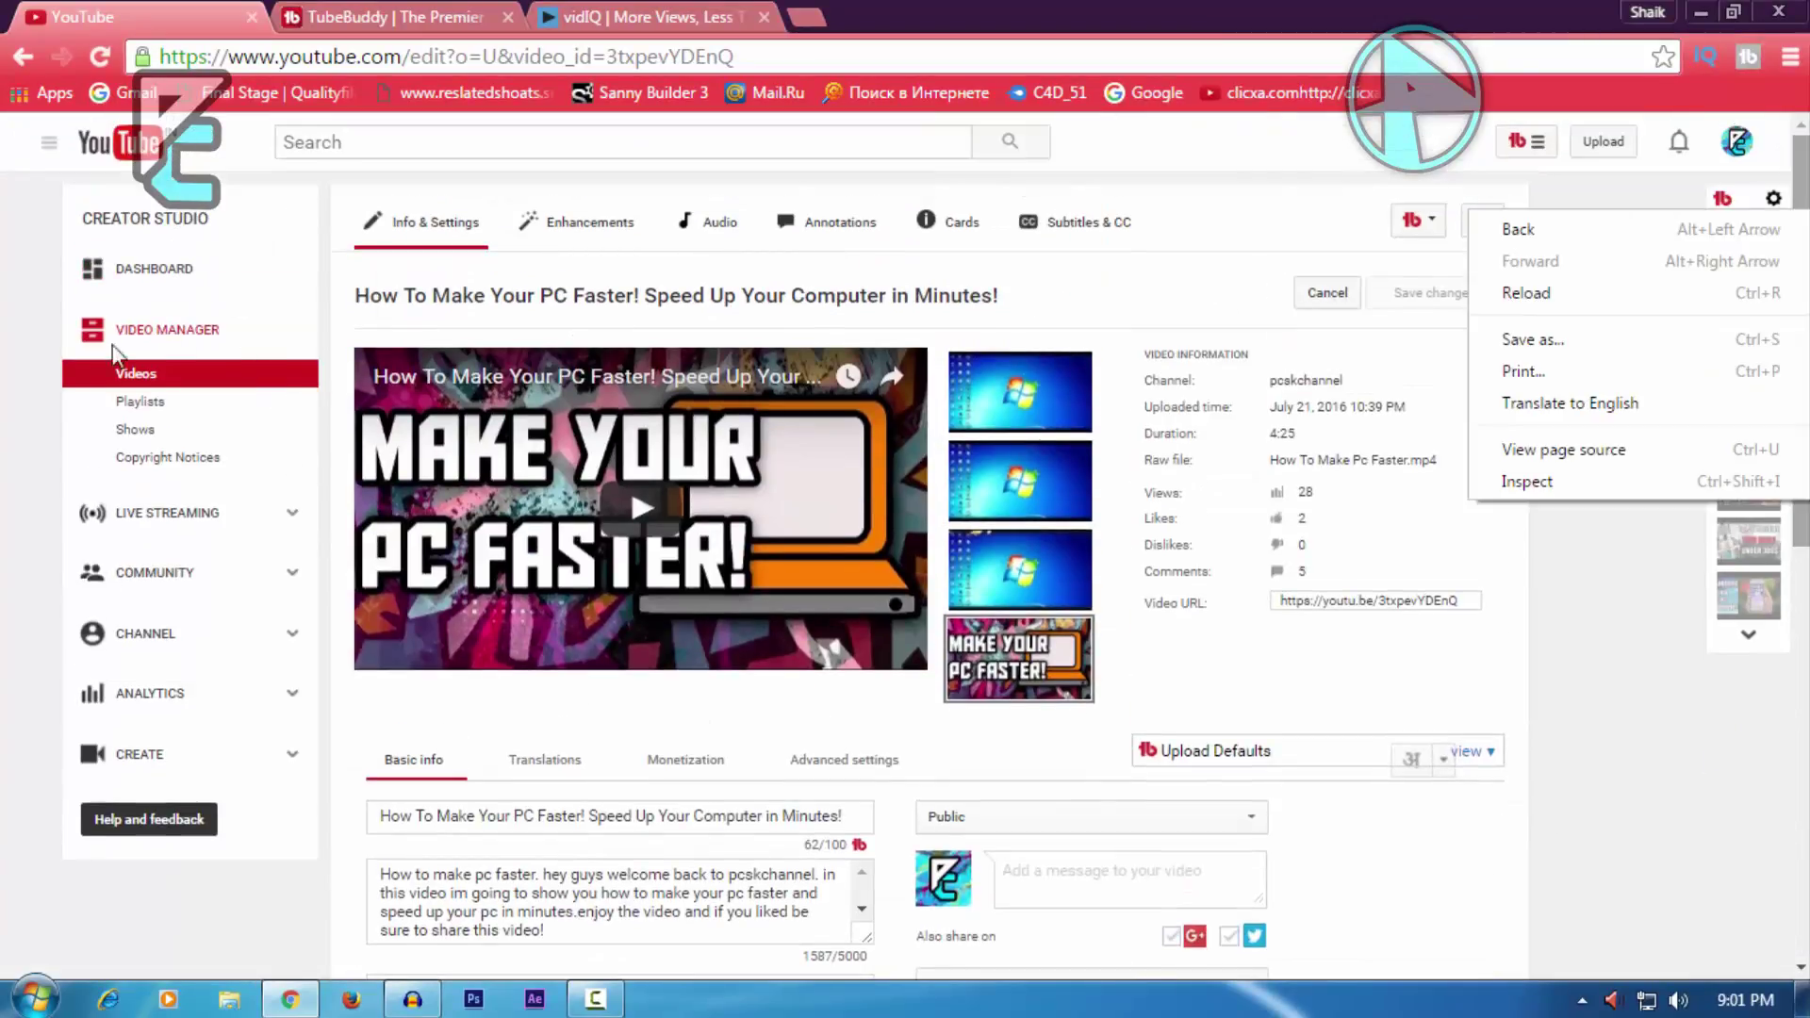
- Reload the page and view TubeBuddy Search Rankings for the PC-faster video, where the title tag ranks 3
key(r)
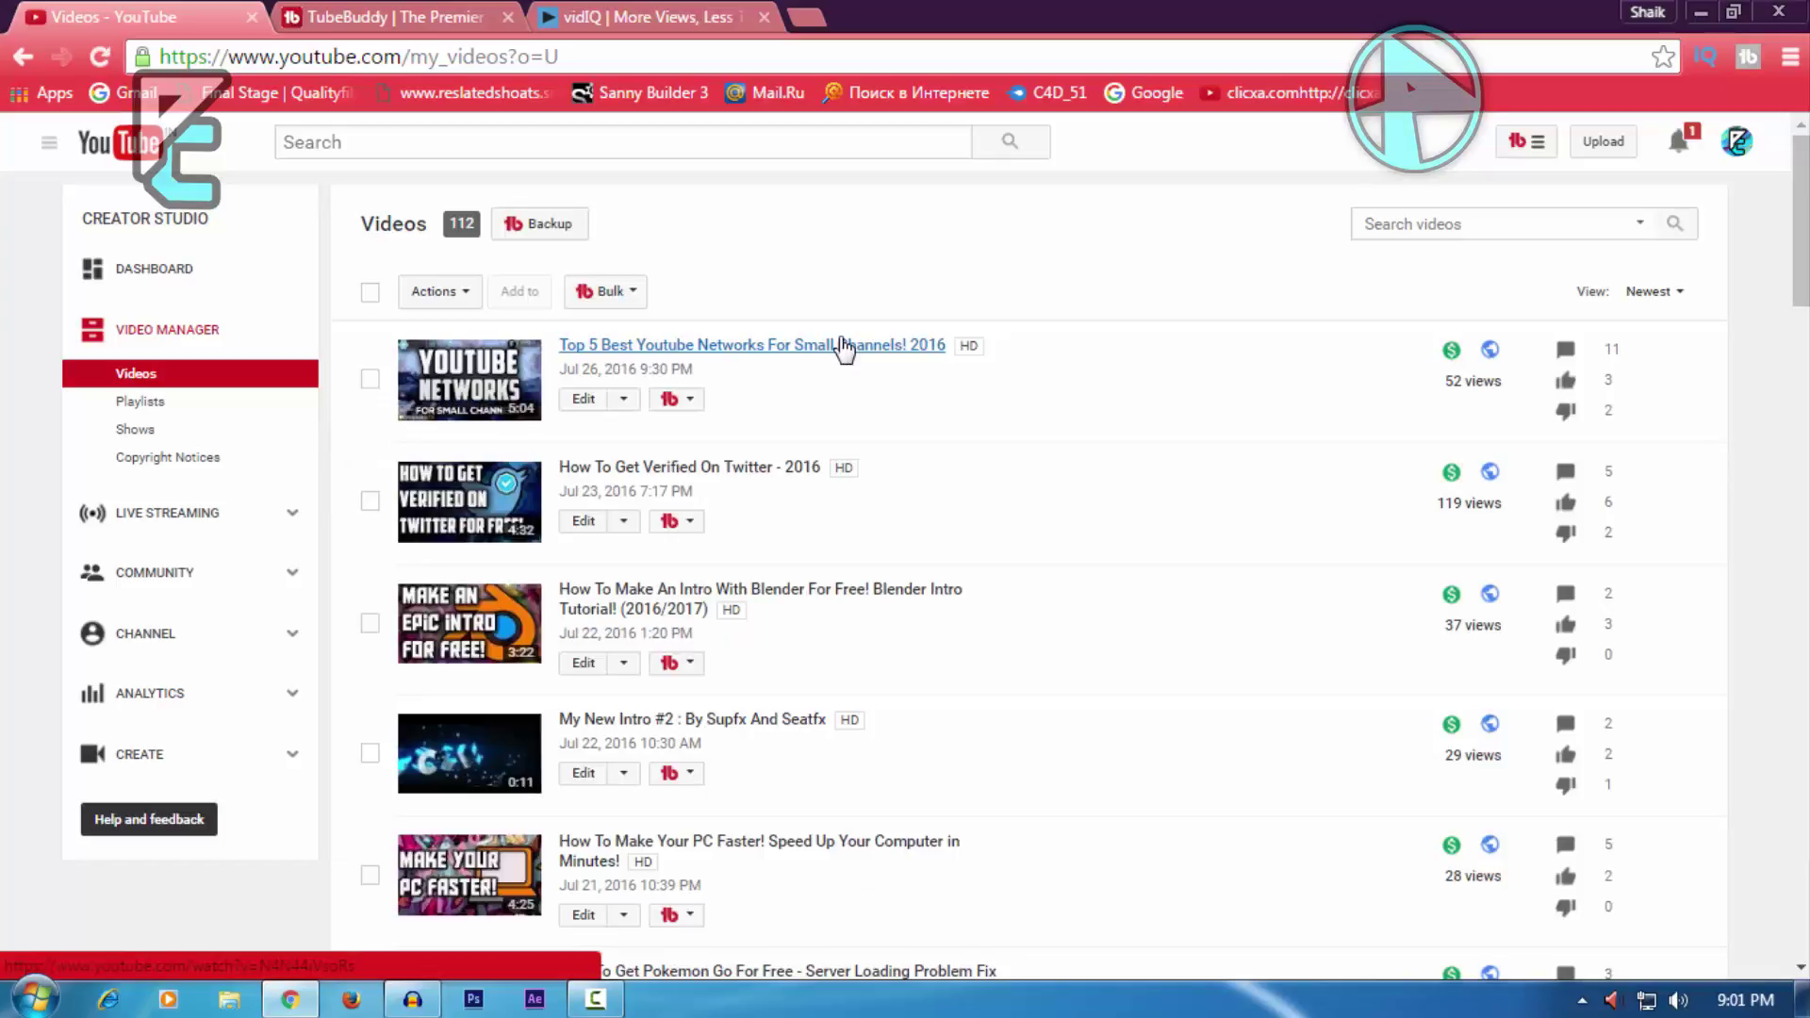
scroll(1709, 263, down, 2)
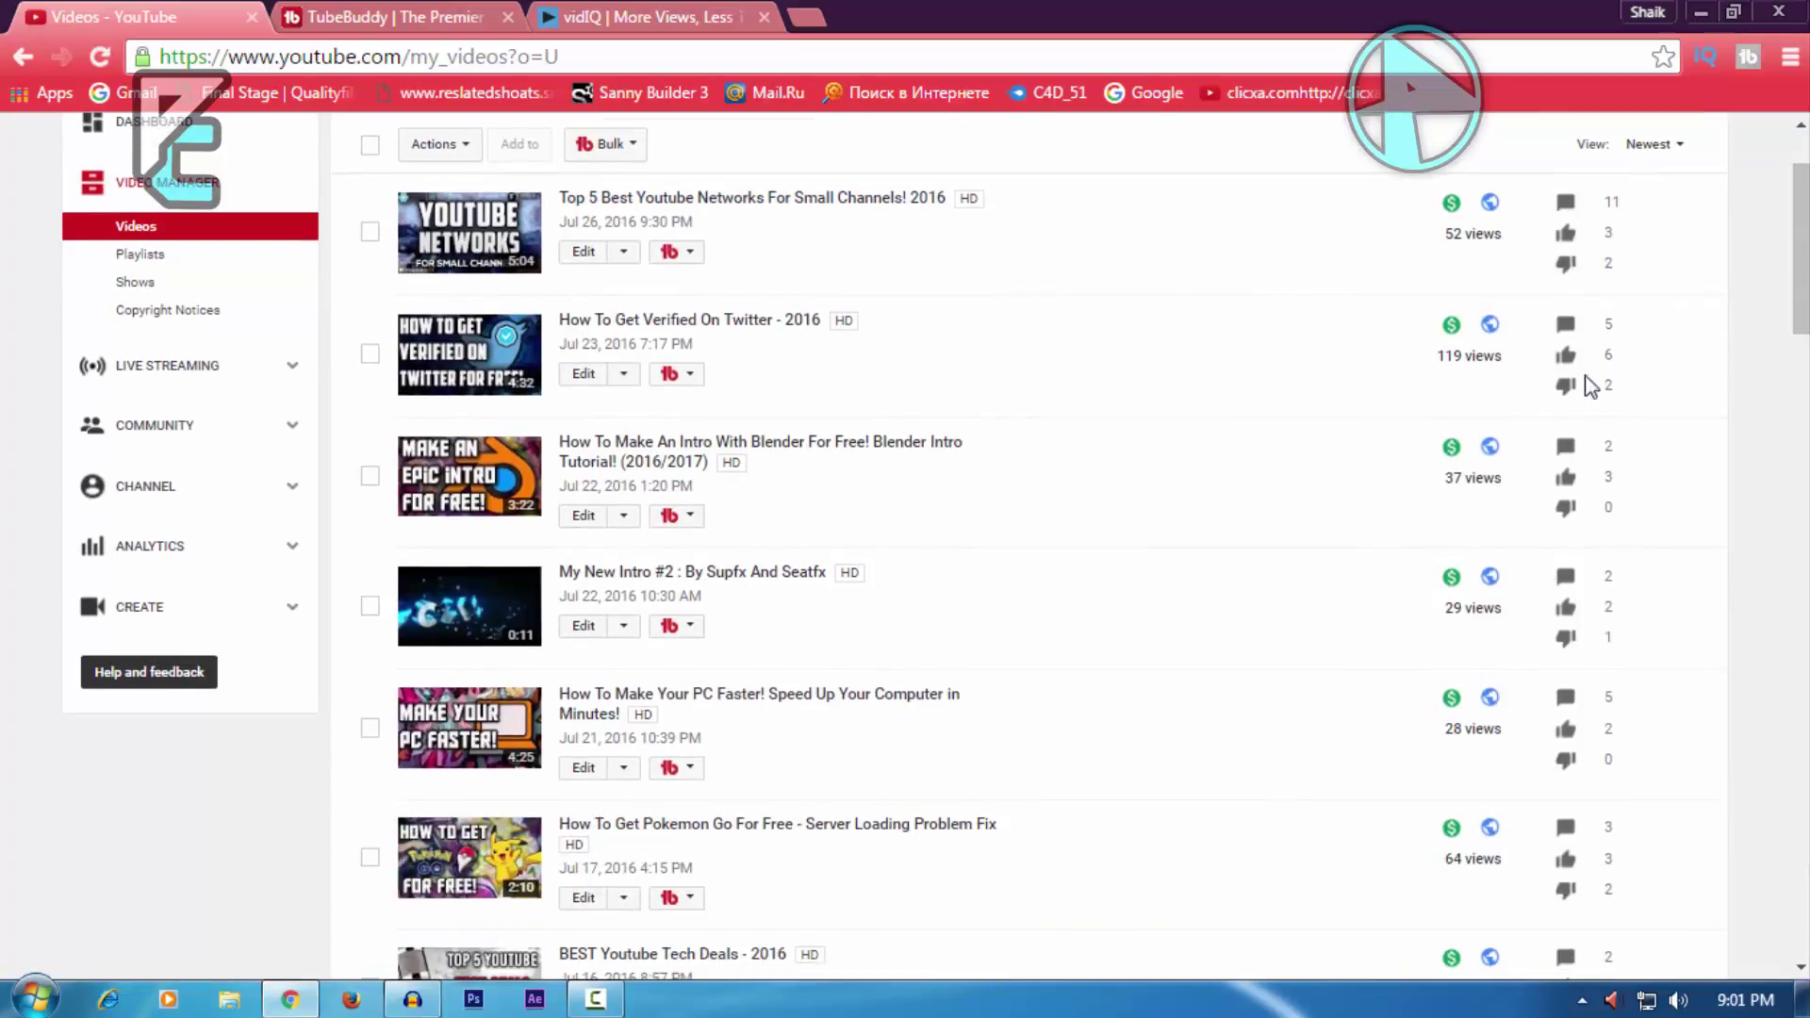
scroll(1225, 414, down, 3)
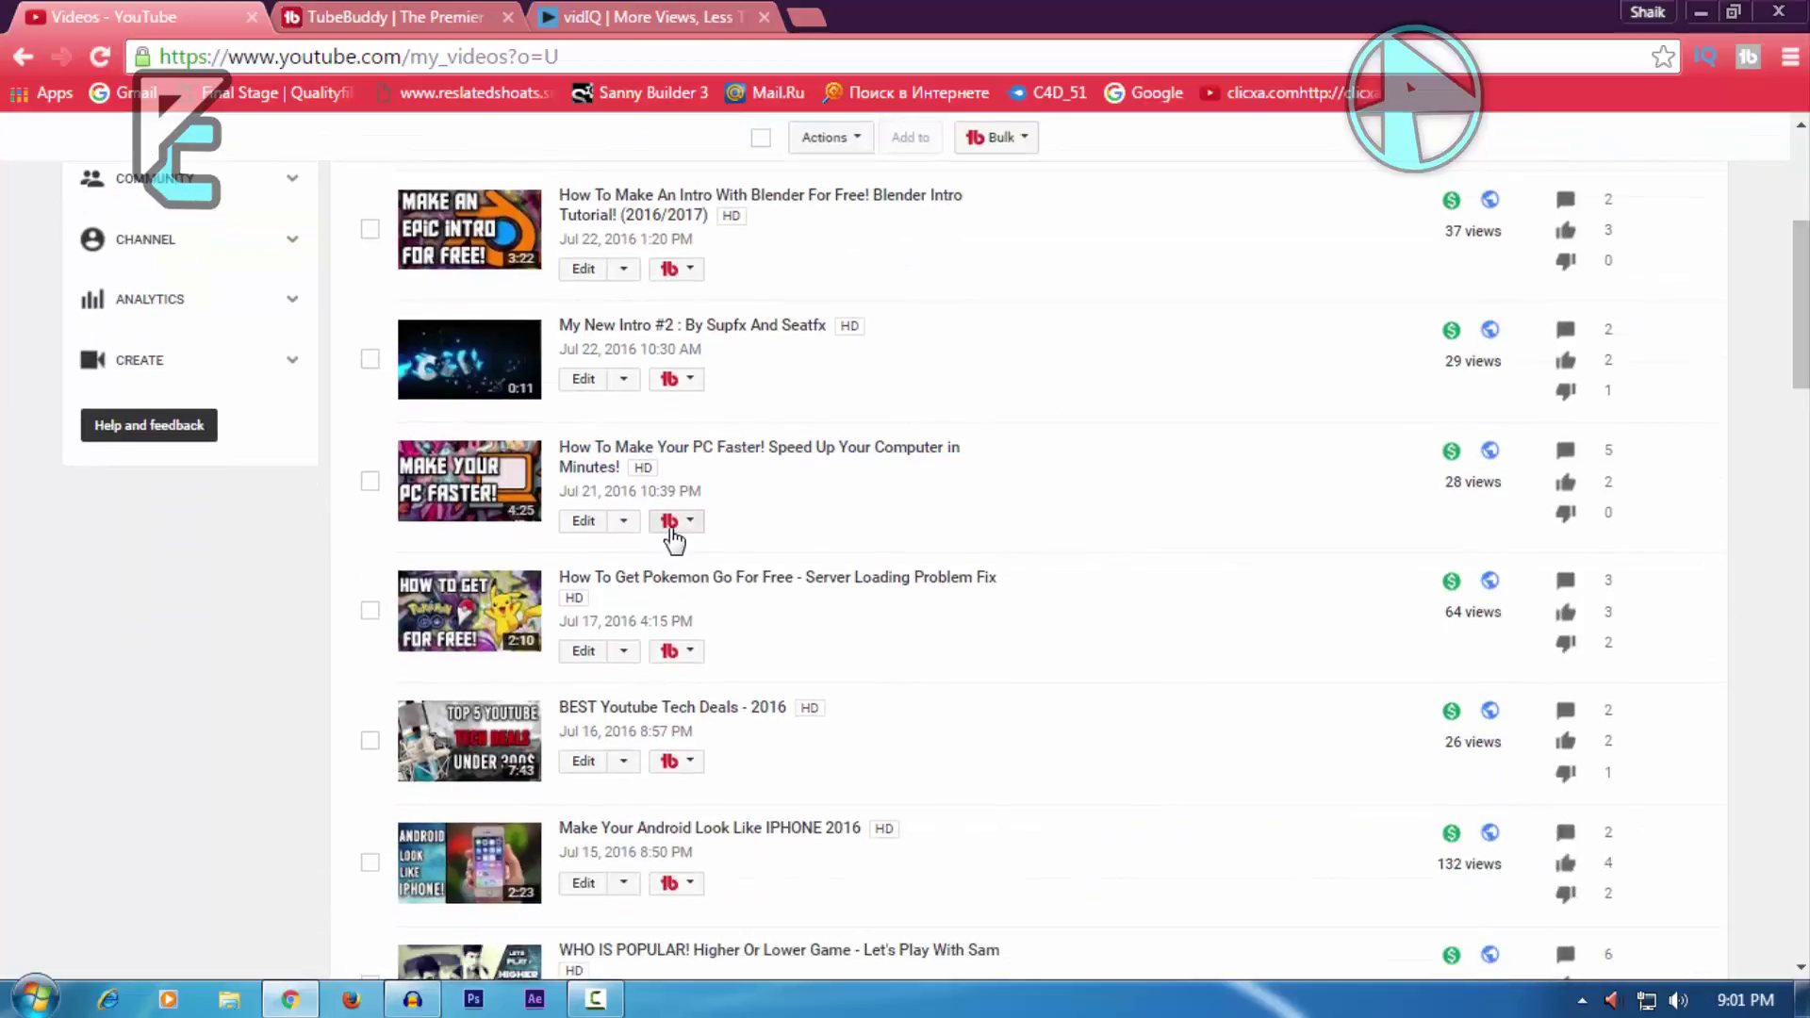
click(675, 521)
click(660, 898)
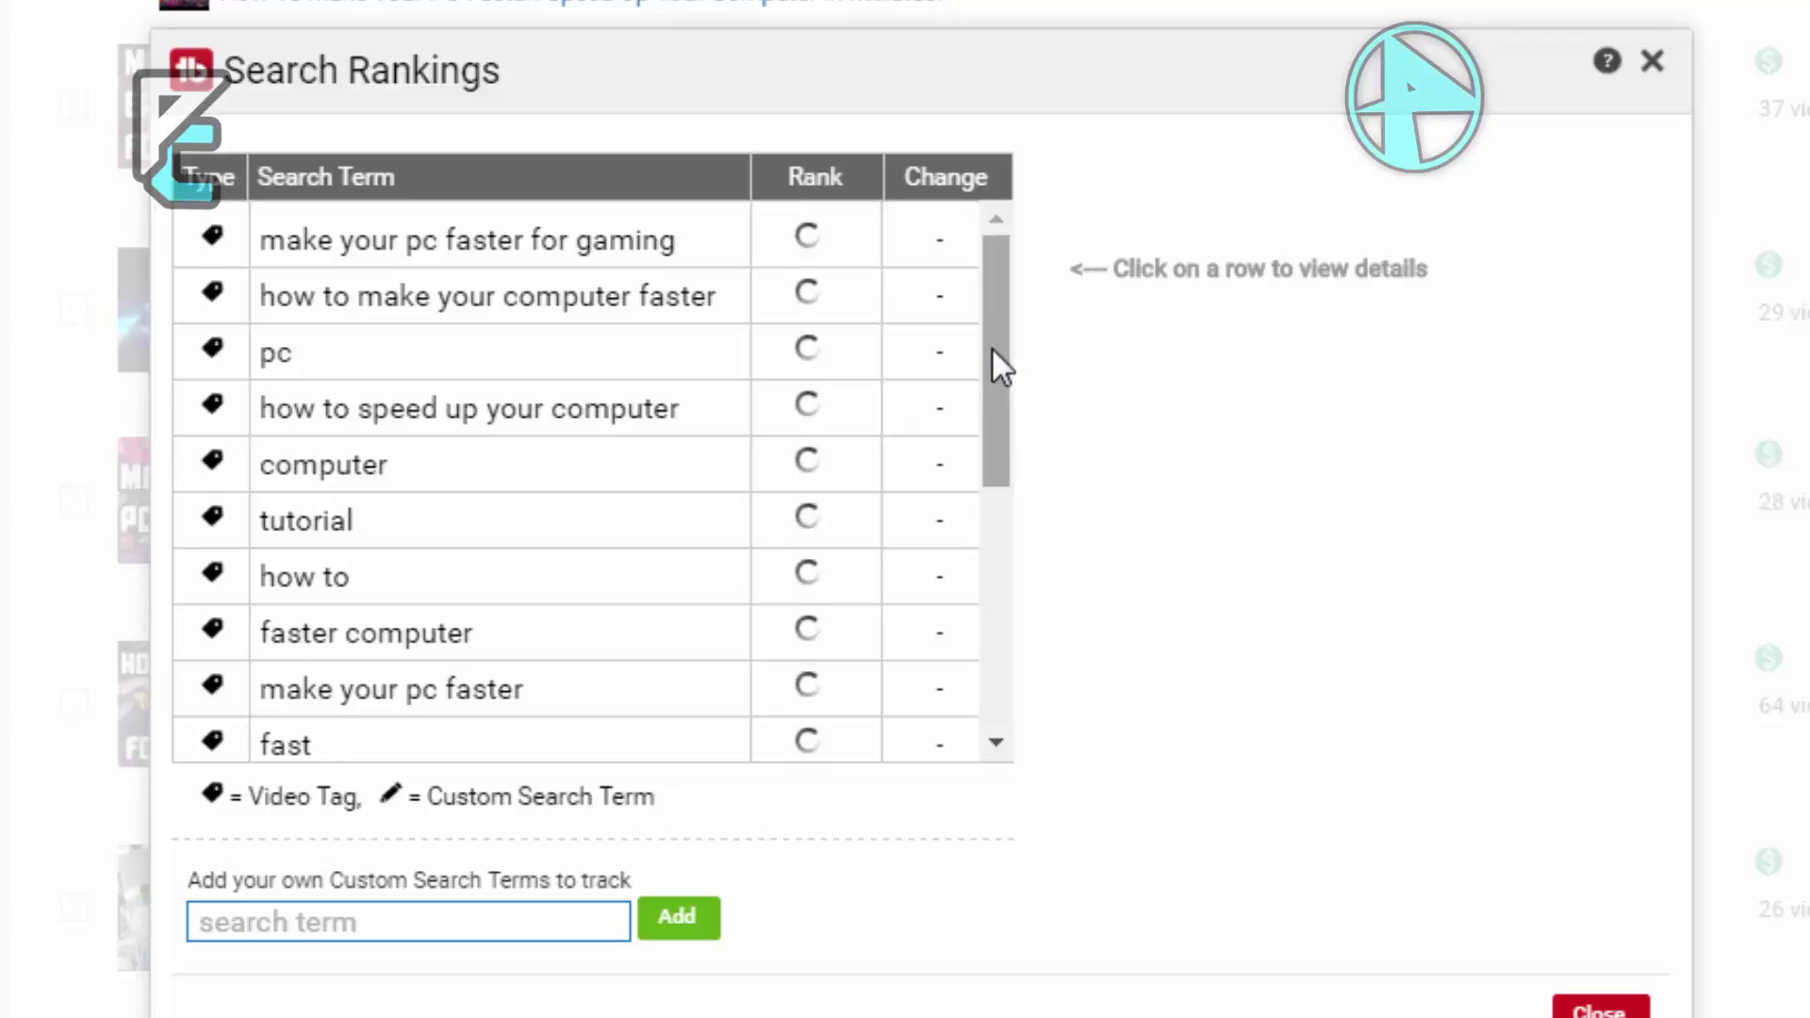
drag(991, 348, 973, 658)
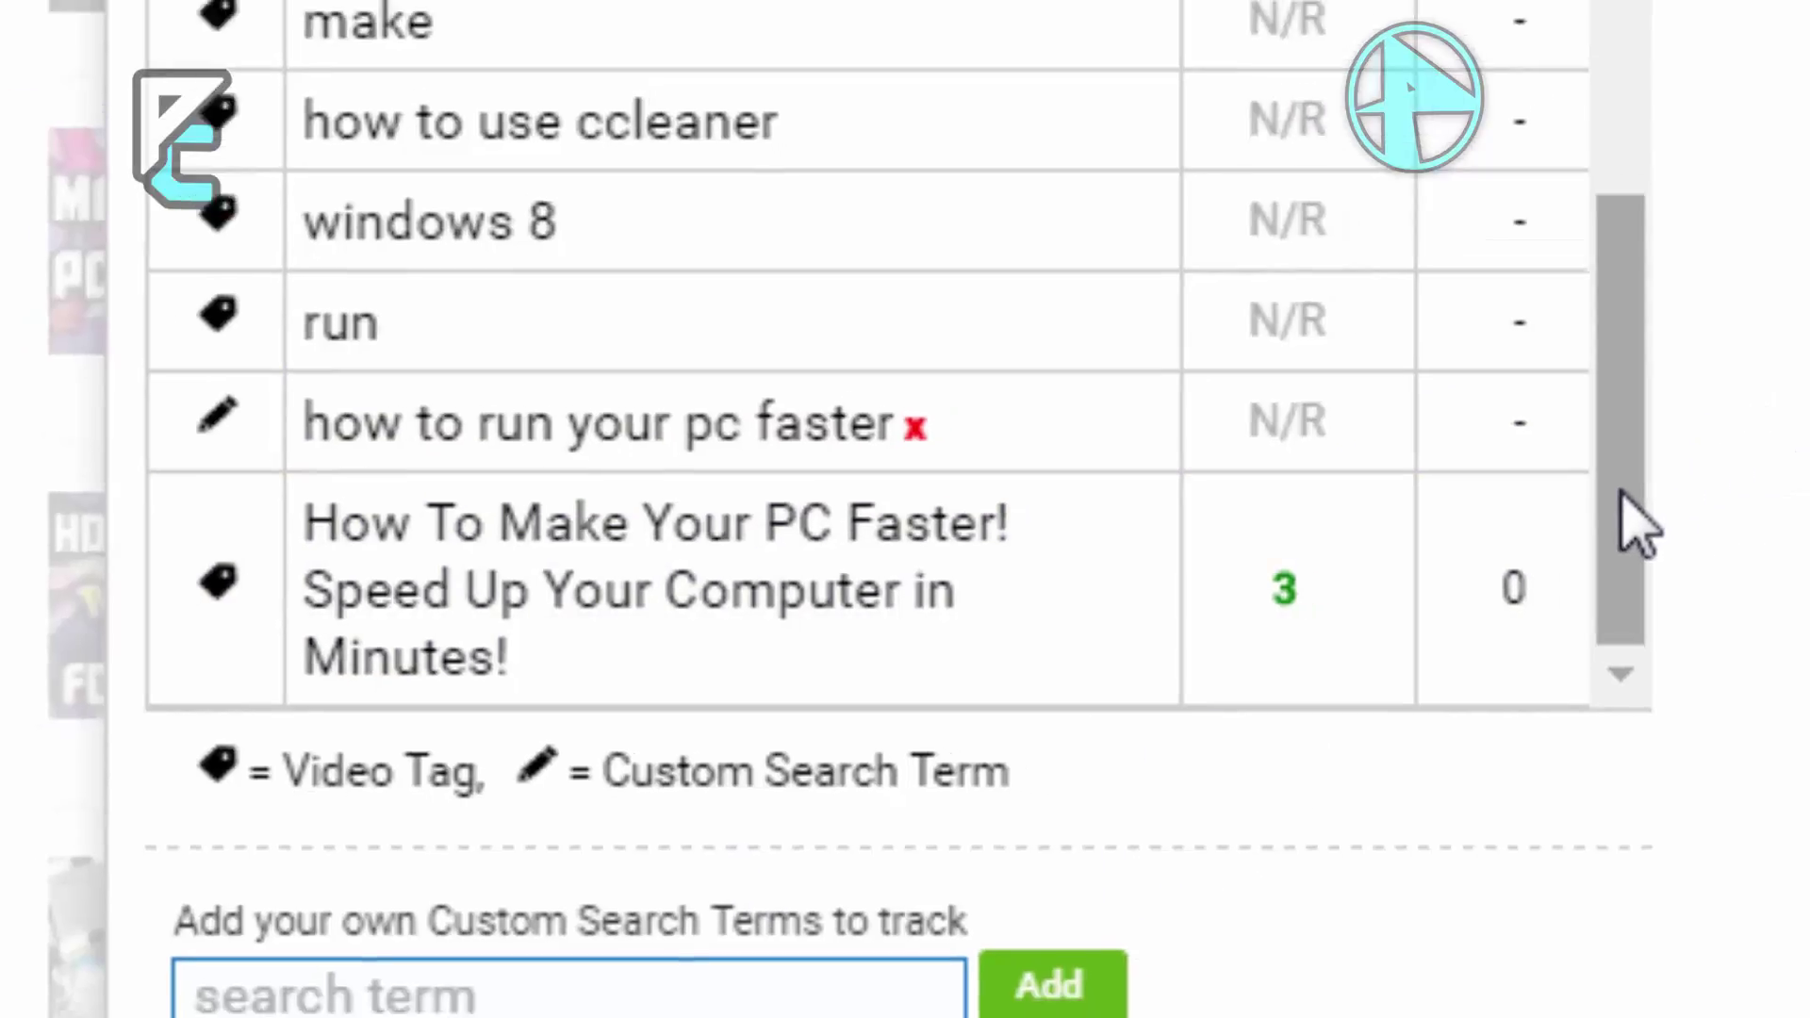
drag(1637, 524, 999, 629)
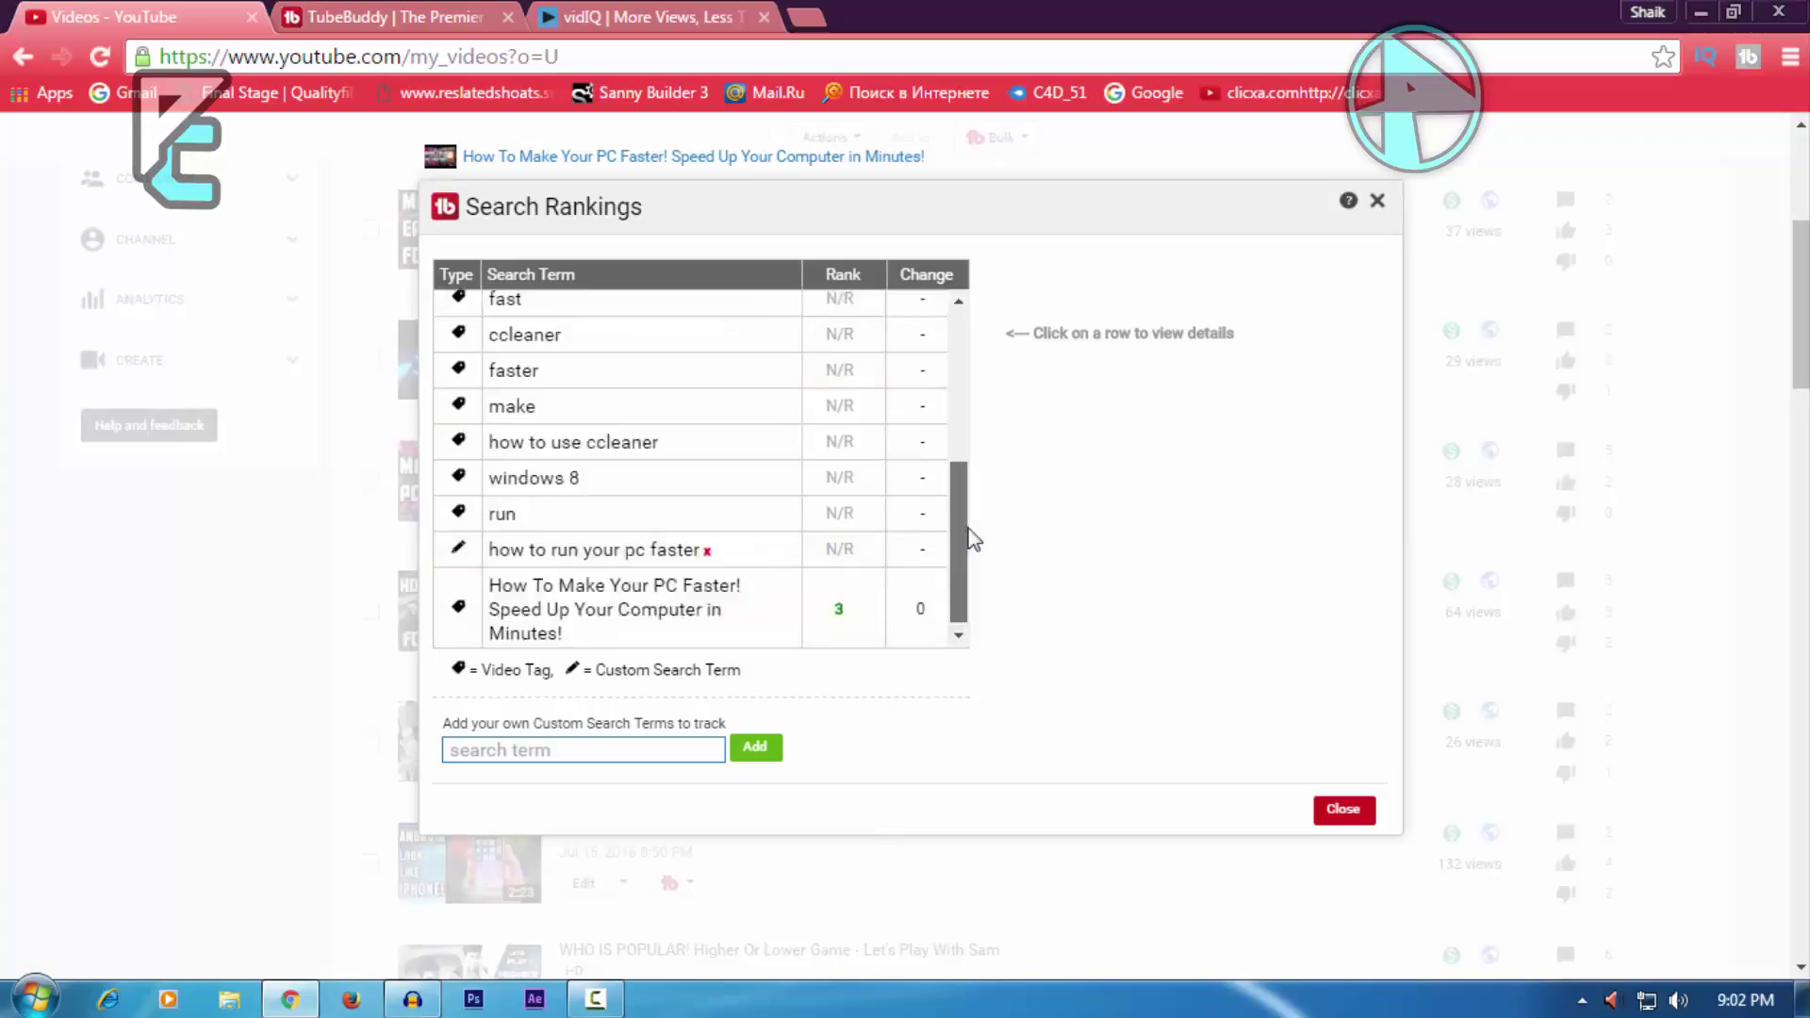
drag(966, 537, 986, 331)
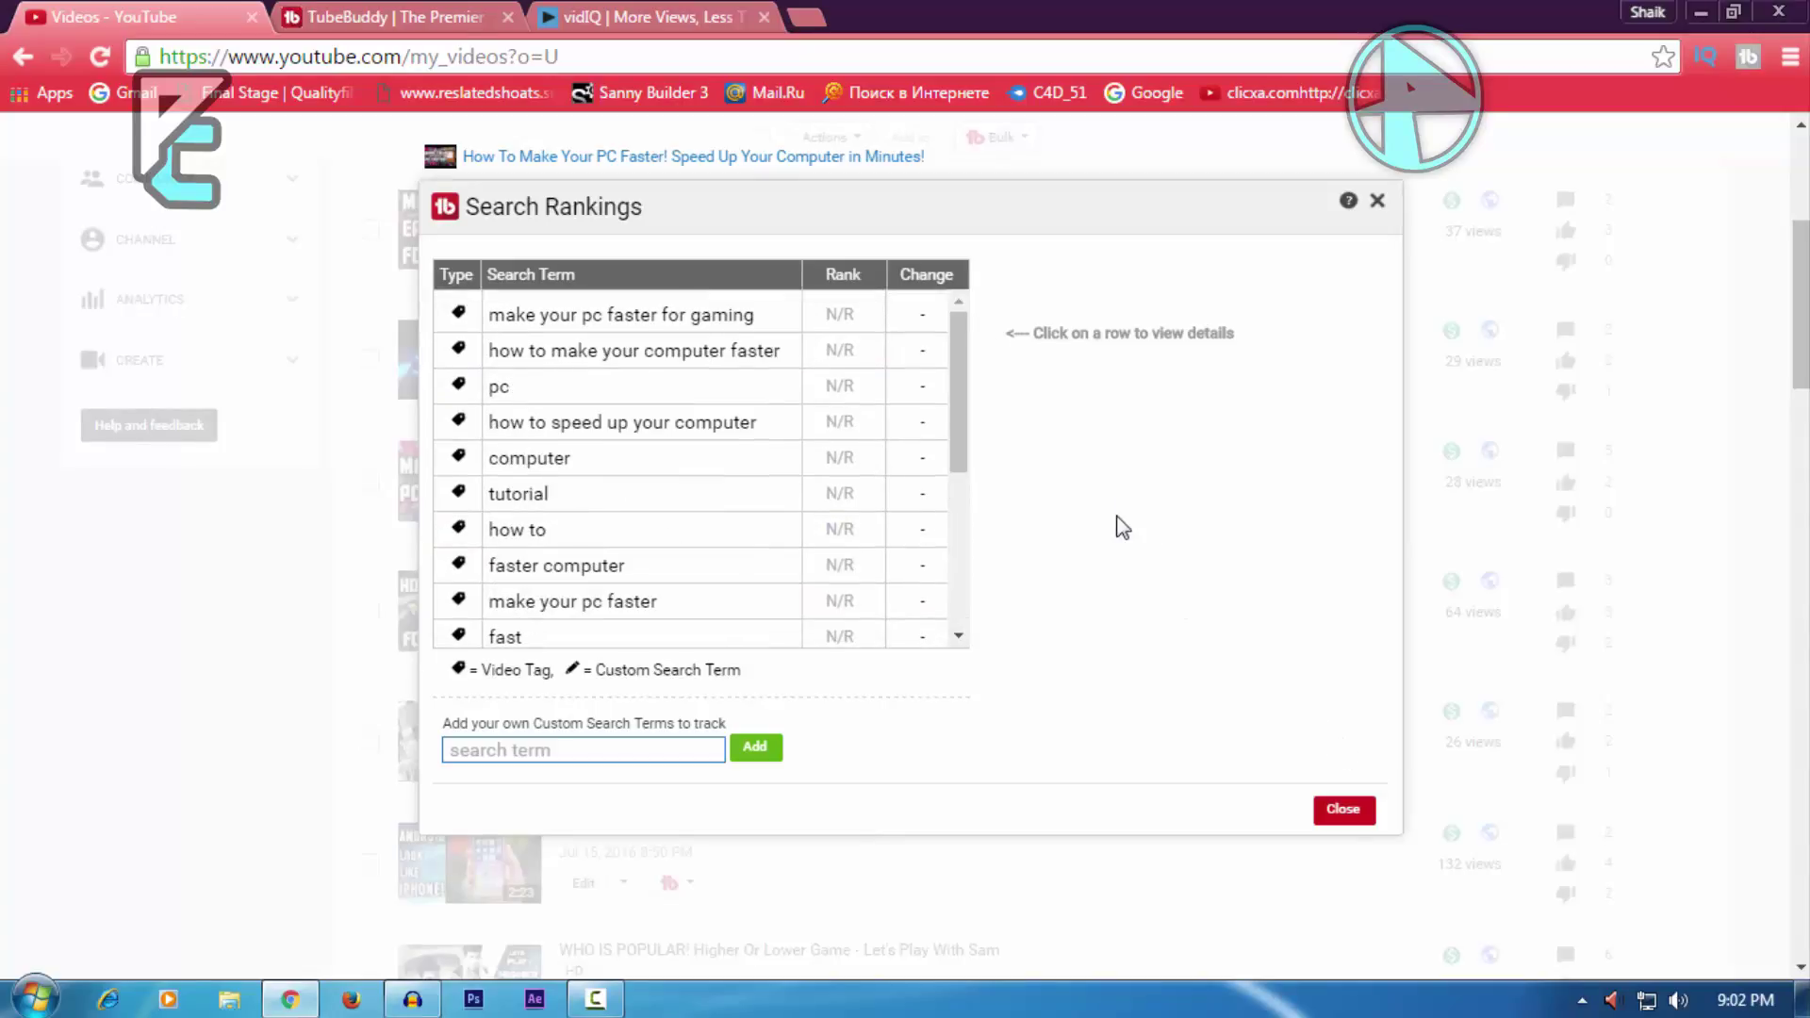
- Switch to the vidIQ browser tab showing its Request a Demo page
click(677, 18)
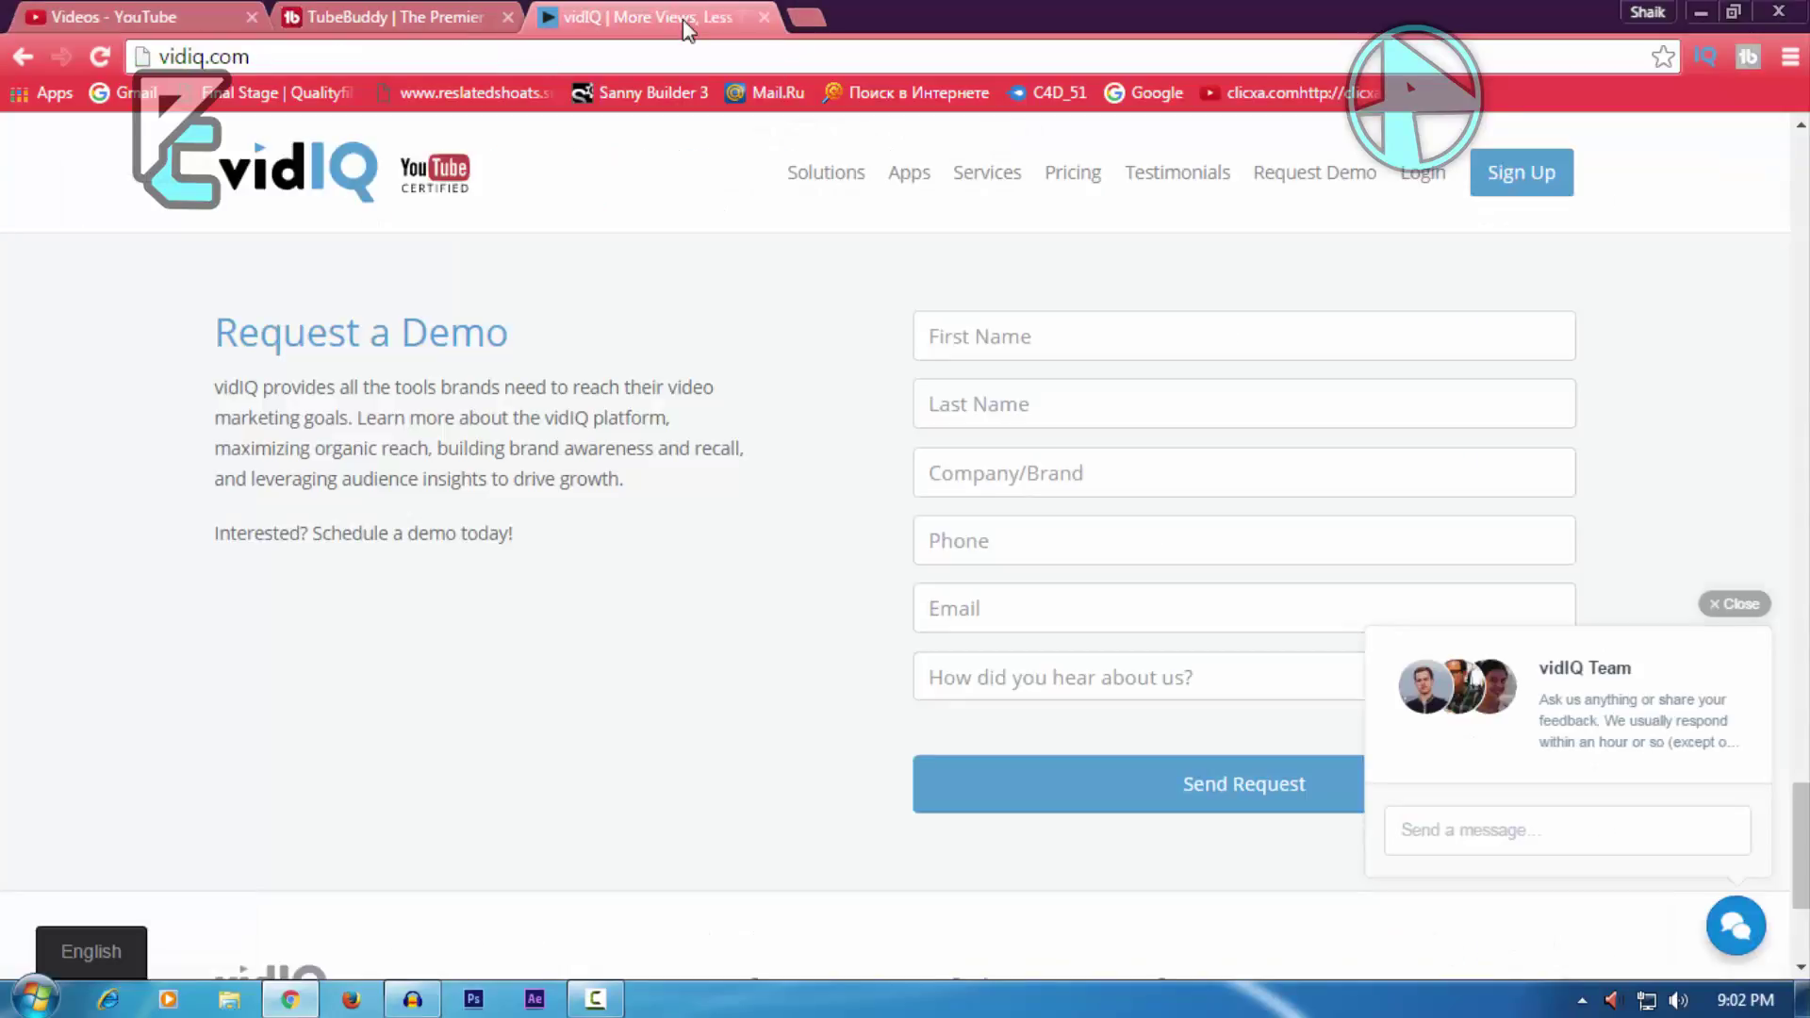